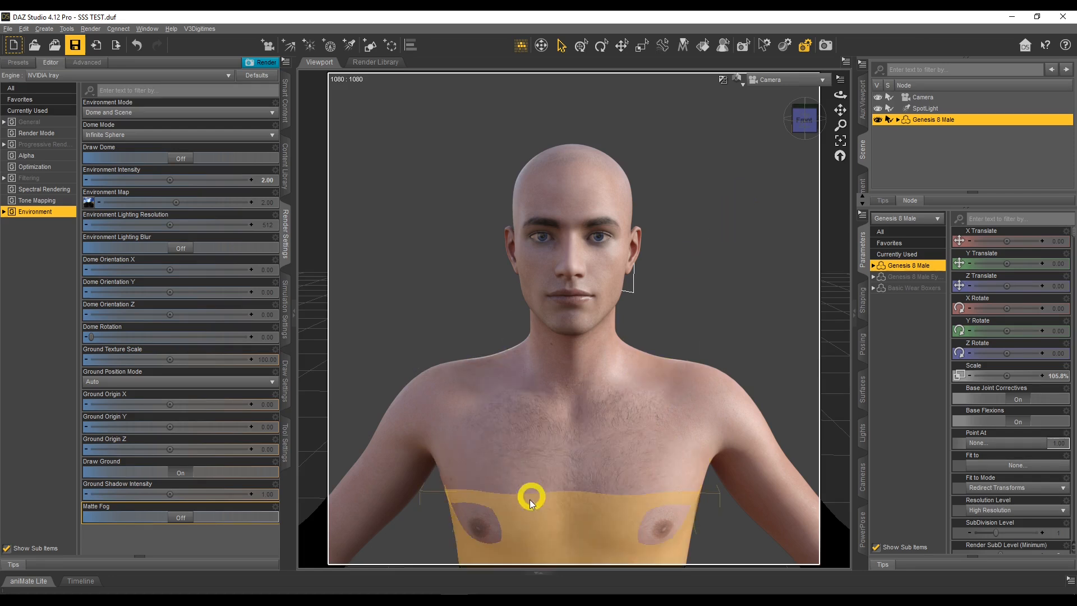
left_click(482, 598)
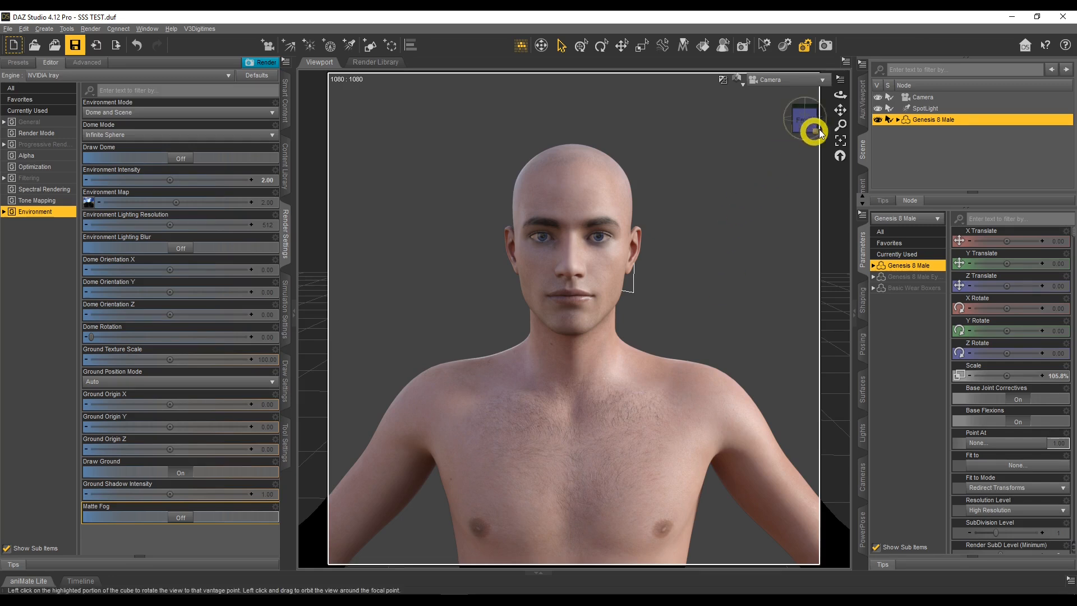
left_click_drag(840, 96, 793, 268)
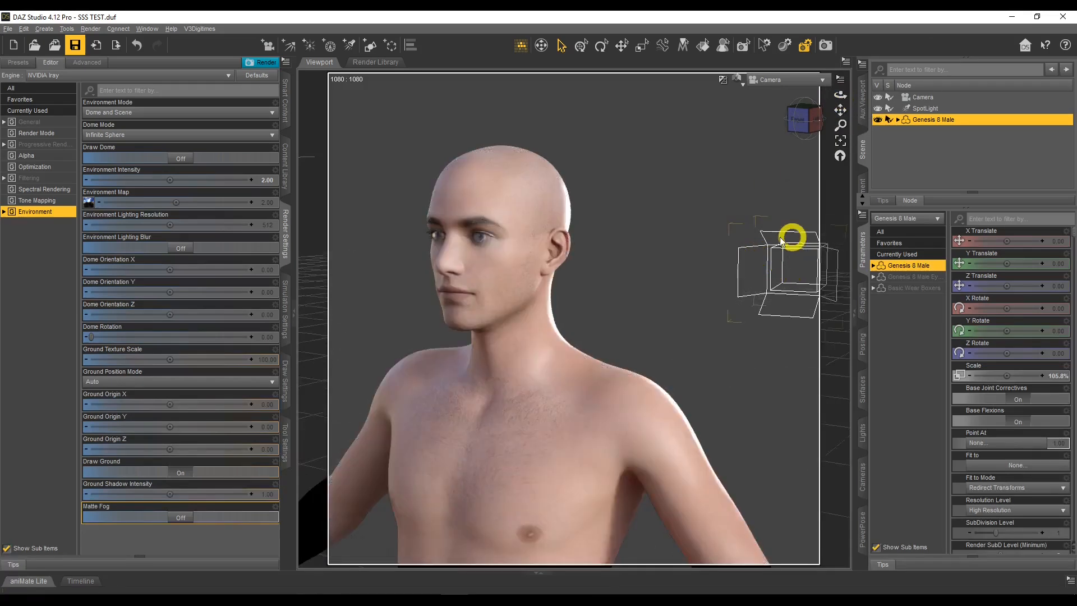
mouse_move(830, 96)
left_mouse_down()
mouse_move(850, 96)
mouse_move(834, 91)
left_mouse_up()
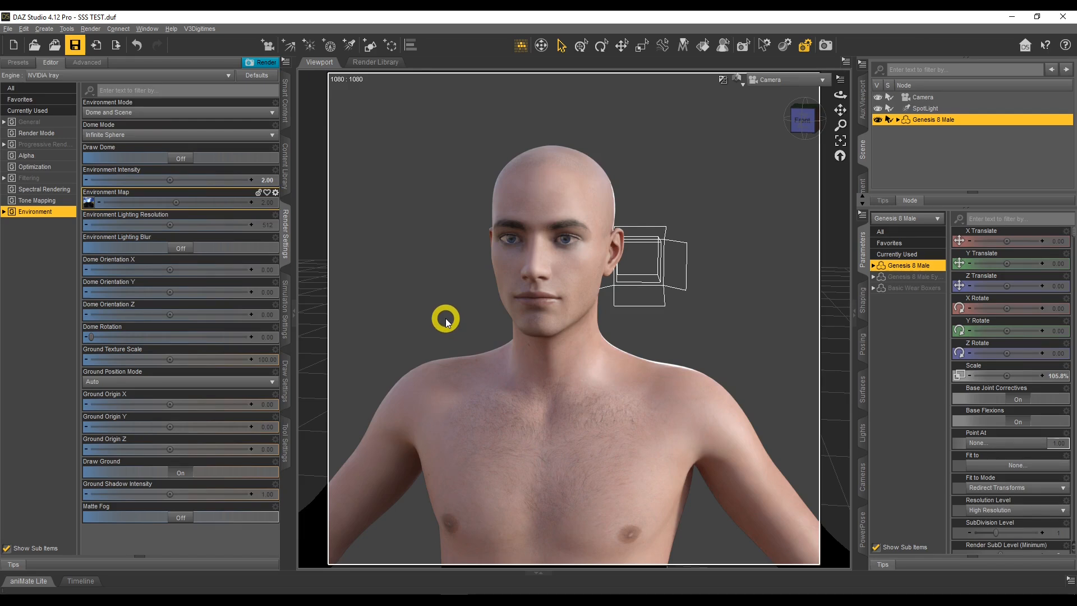
left_click(804, 115)
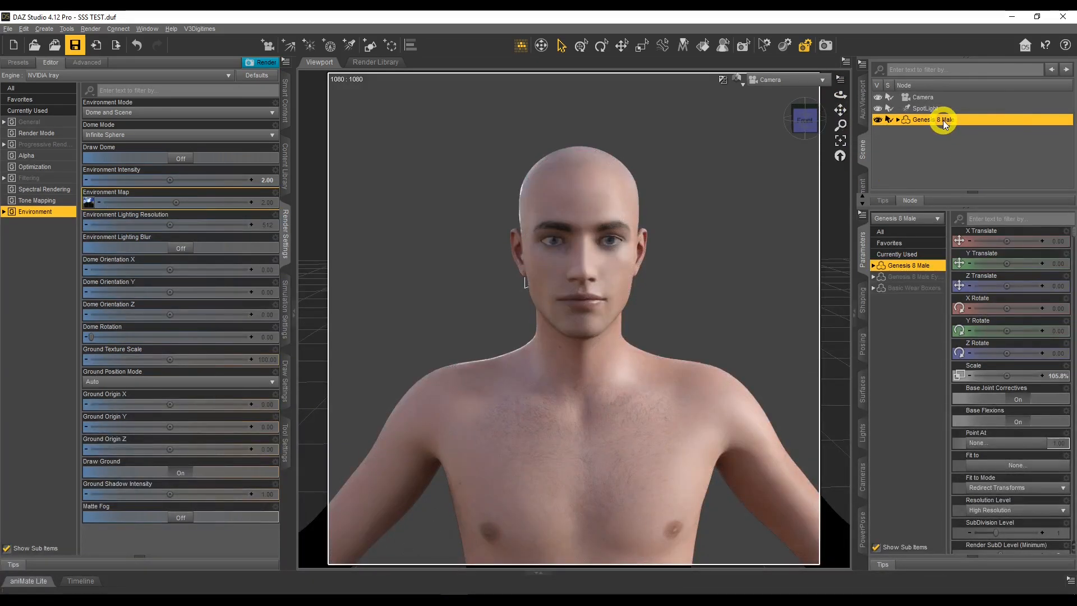
- Select the Arms, Ears, Face, Legs, Lips and Torso skin surfaces of Genesis 8 Male for shader editing
double_click(943, 120)
left_click(864, 387)
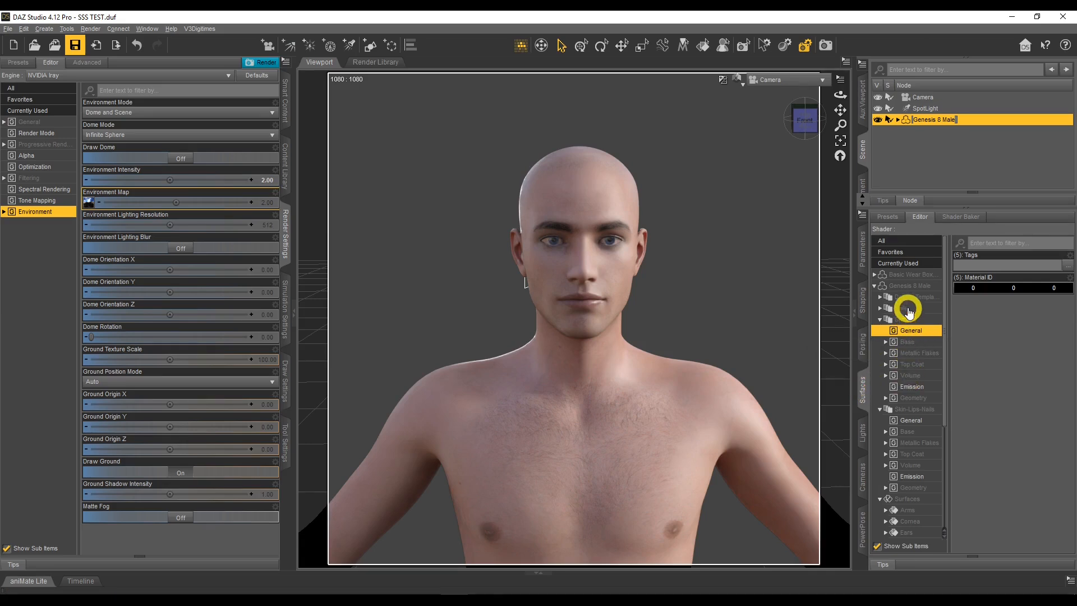
left_click(915, 286)
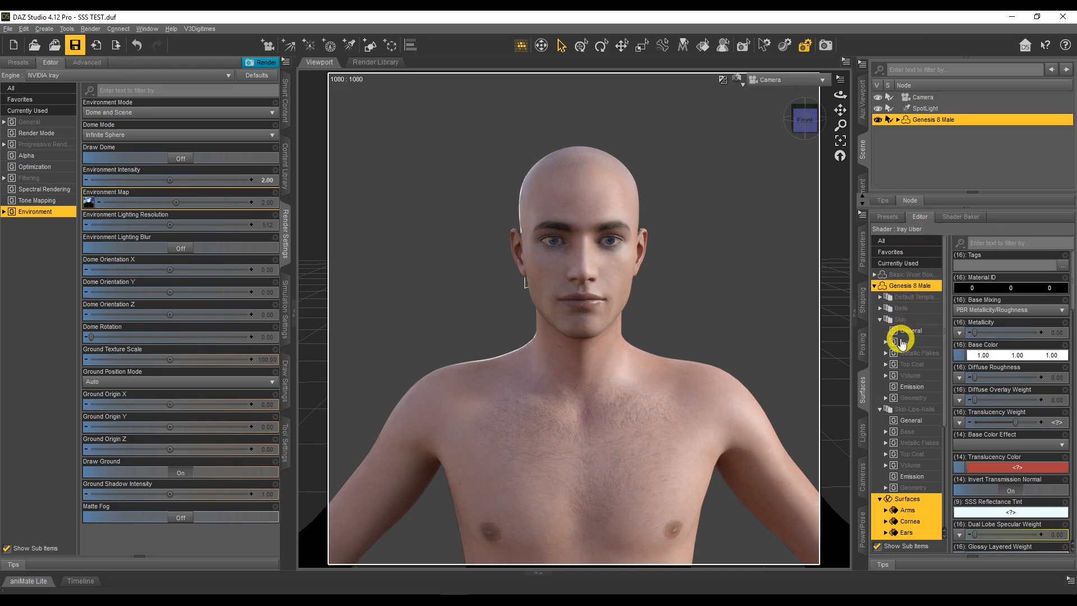
left_click(903, 319)
scroll(903, 395, "down", 5)
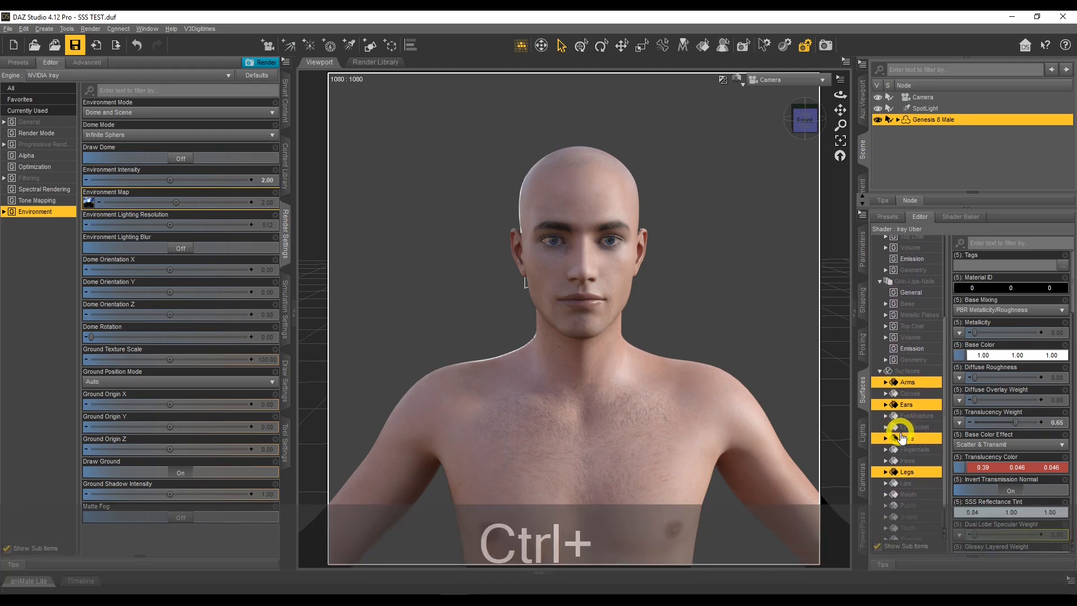
left_click(906, 483, "ctrl")
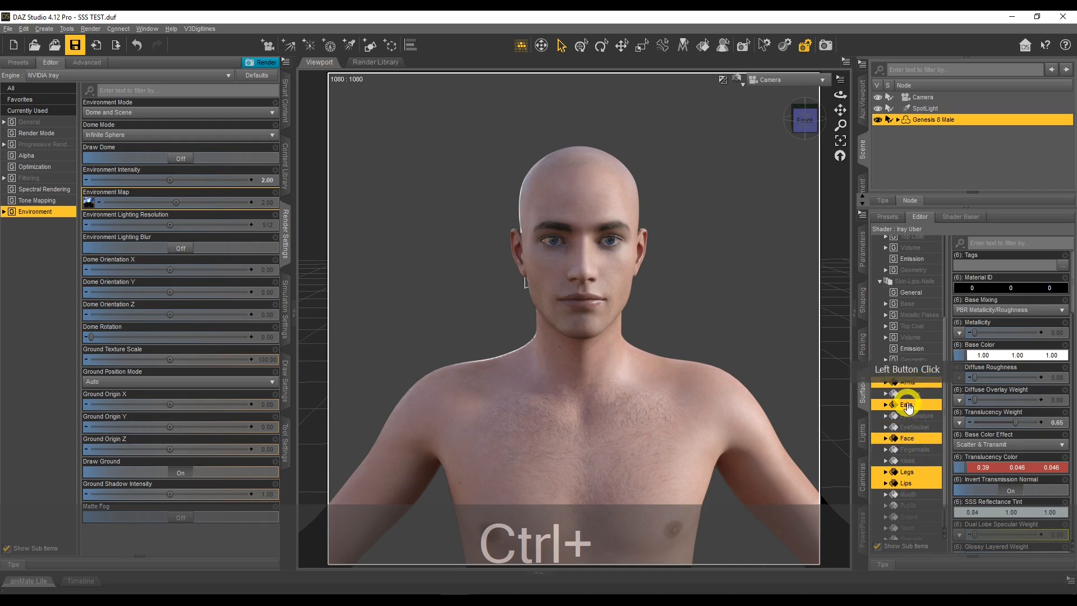
scroll(908, 407, "down", 1)
scroll(904, 328, "up", 1)
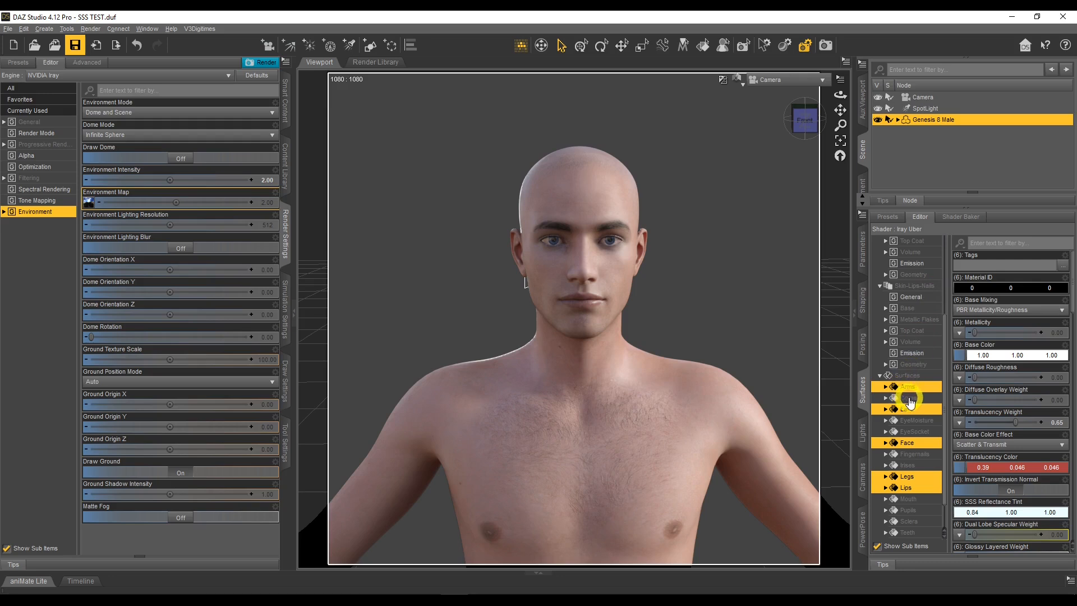
scroll(909, 438, "down", 1)
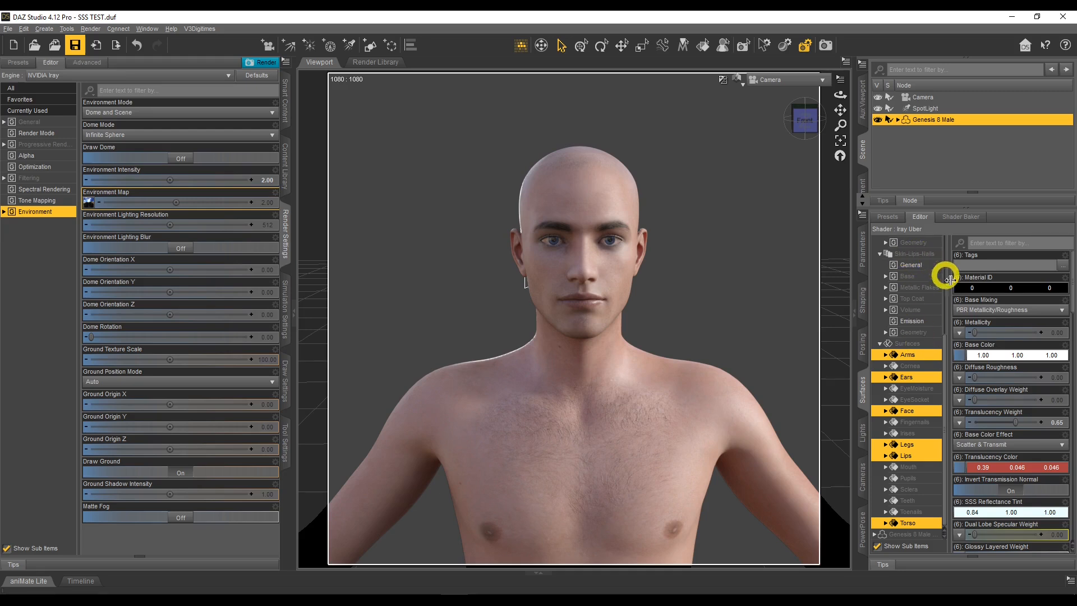
- Examine the shader properties of the selected skin surfaces, from translucency and glossiness through to the transmission and SSS settings
scroll(1019, 385, "down", 9)
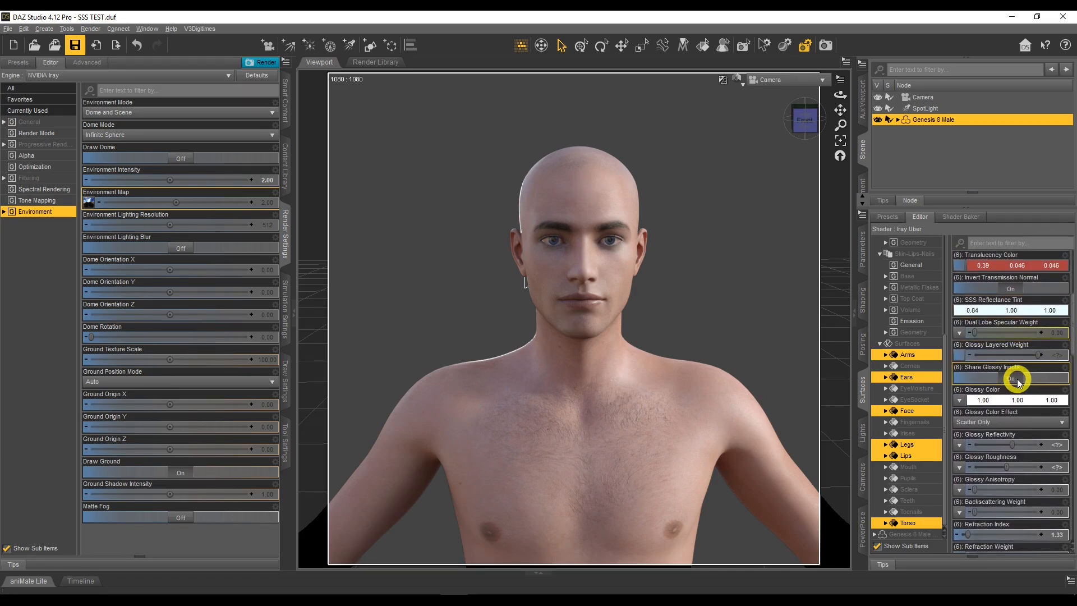
scroll(1018, 377, "down", 3)
scroll(1017, 377, "up", 6)
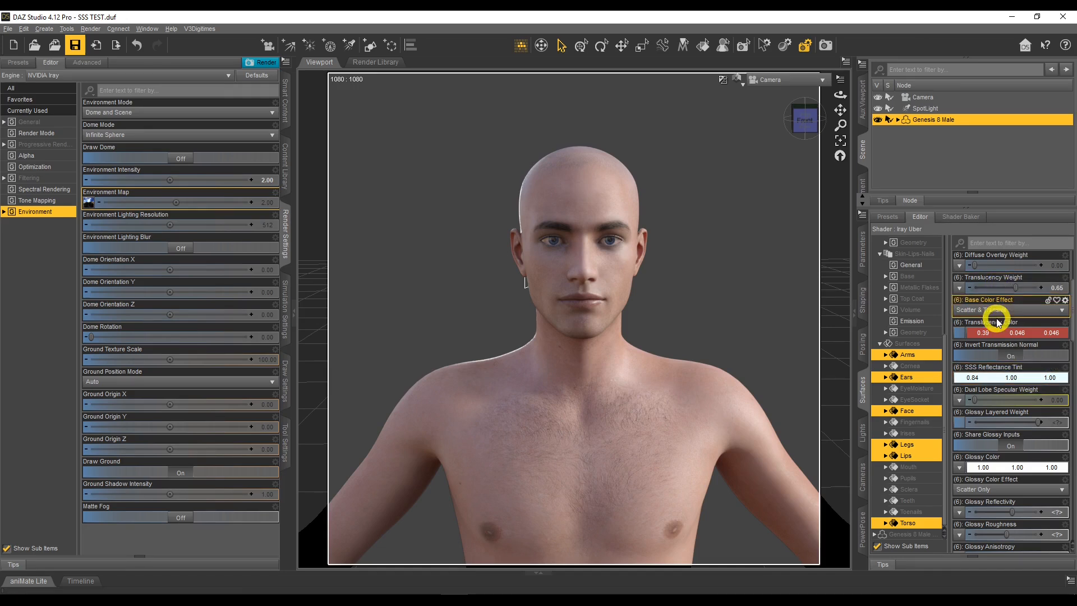
scroll(1000, 411, "down", 1)
scroll(999, 412, "down", 2)
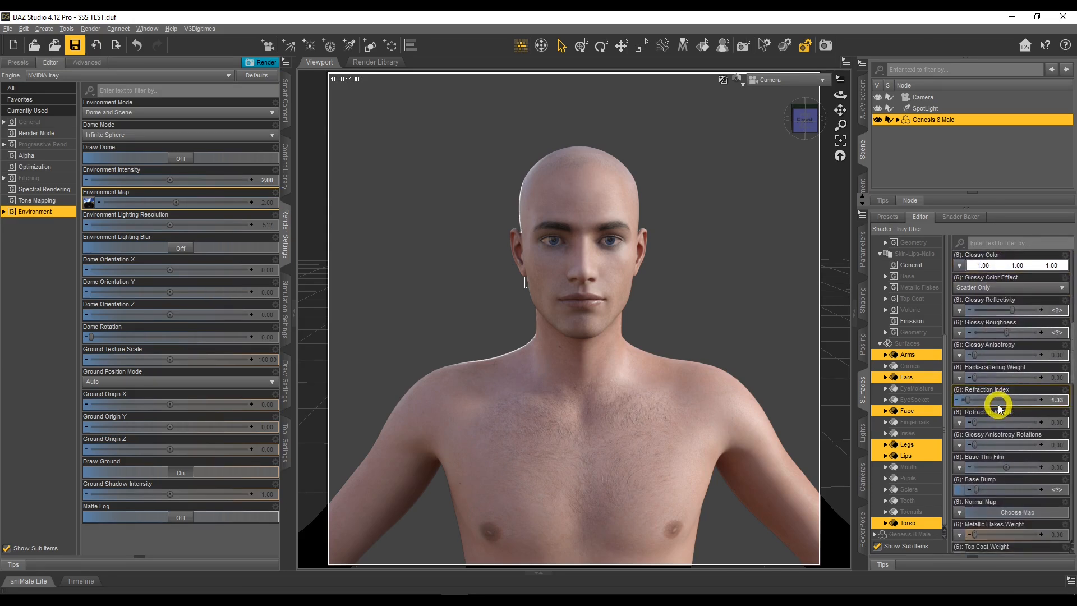
scroll(1000, 408, "down", 2)
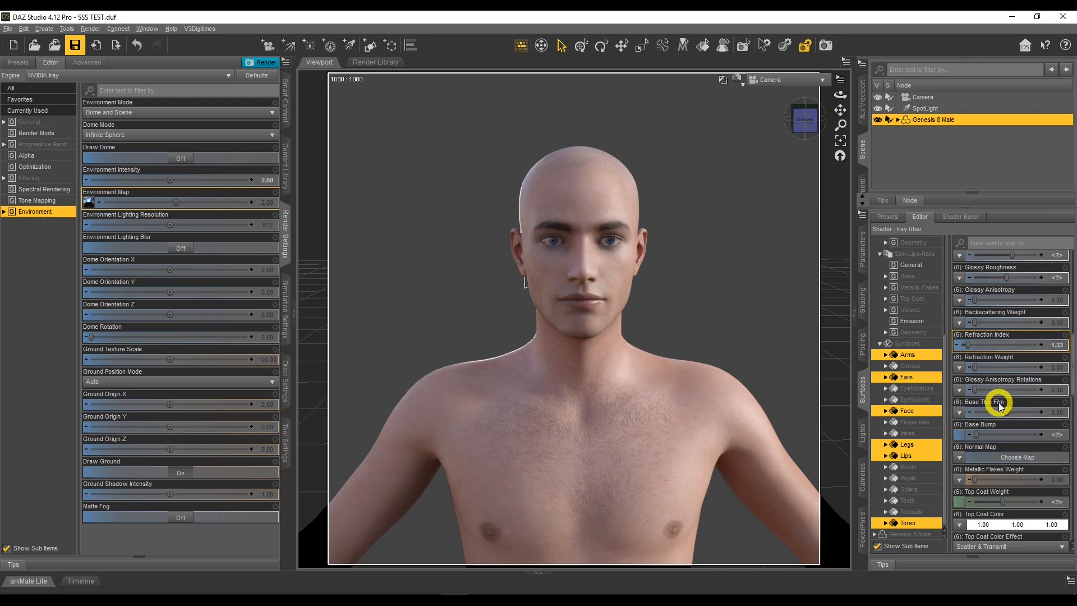
scroll(1000, 405, "down", 5)
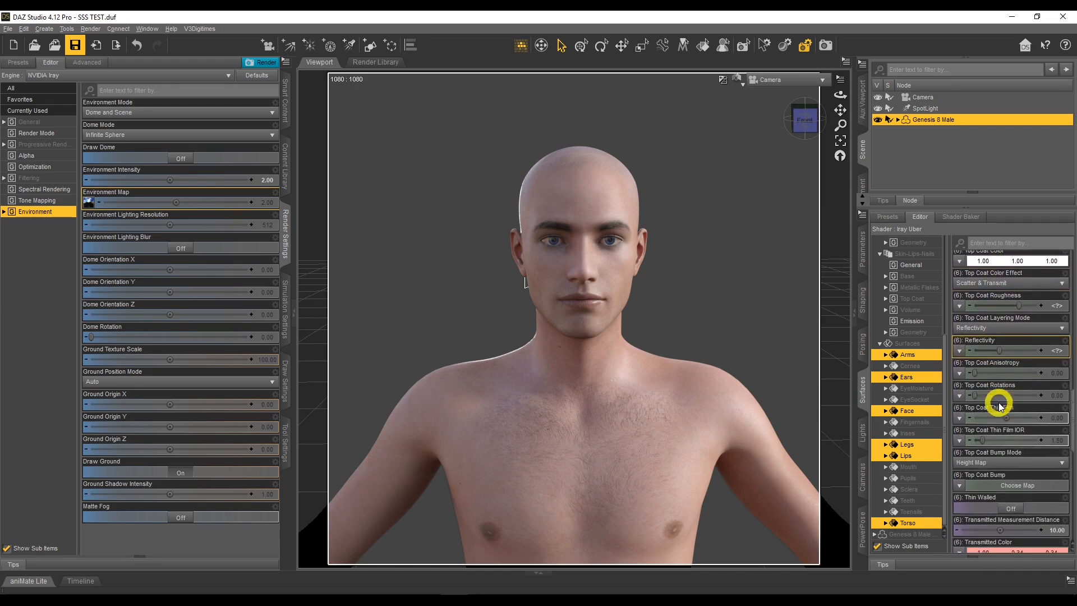
scroll(1002, 405, "down", 2)
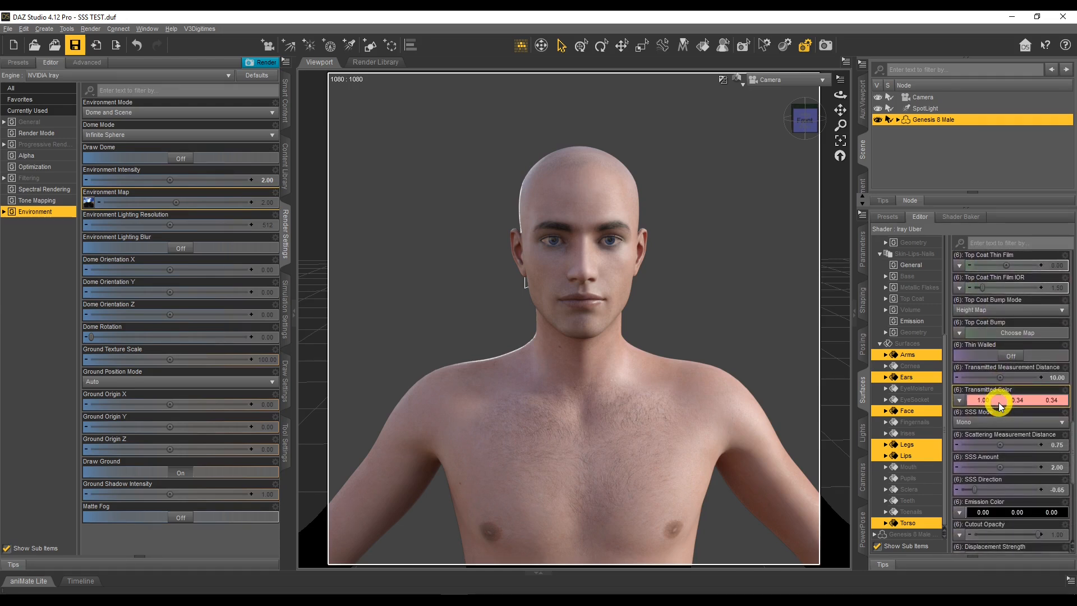
scroll(1001, 405, "down", 1)
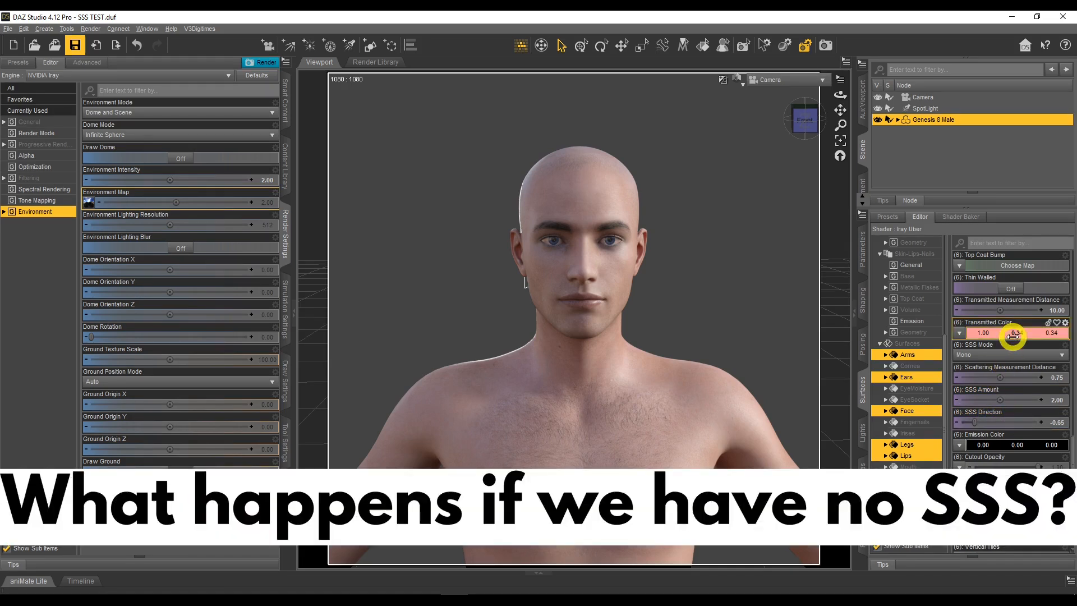
- Turn on Thin Walled for the selected skin surfaces and set their SSS Reflectance Tint to black
left_click(840, 95)
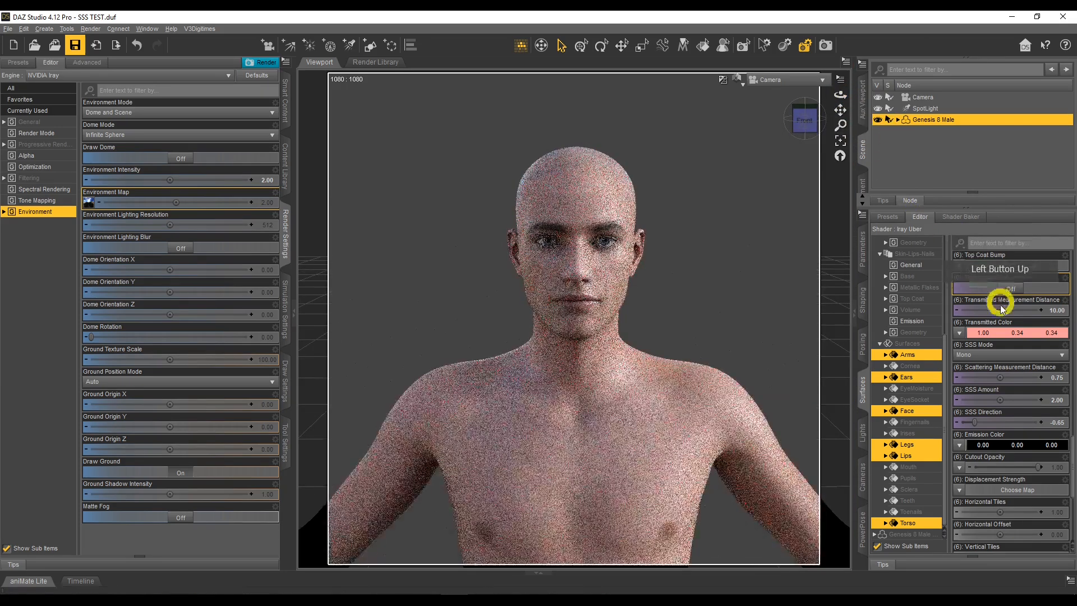
left_click(1012, 288)
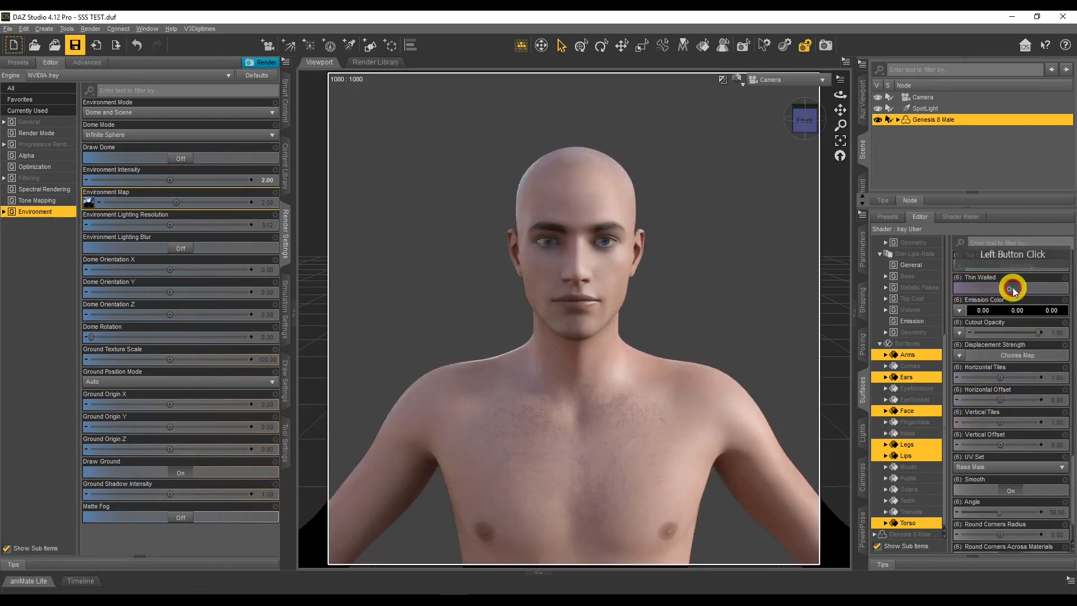
scroll(1031, 370, "up", 10)
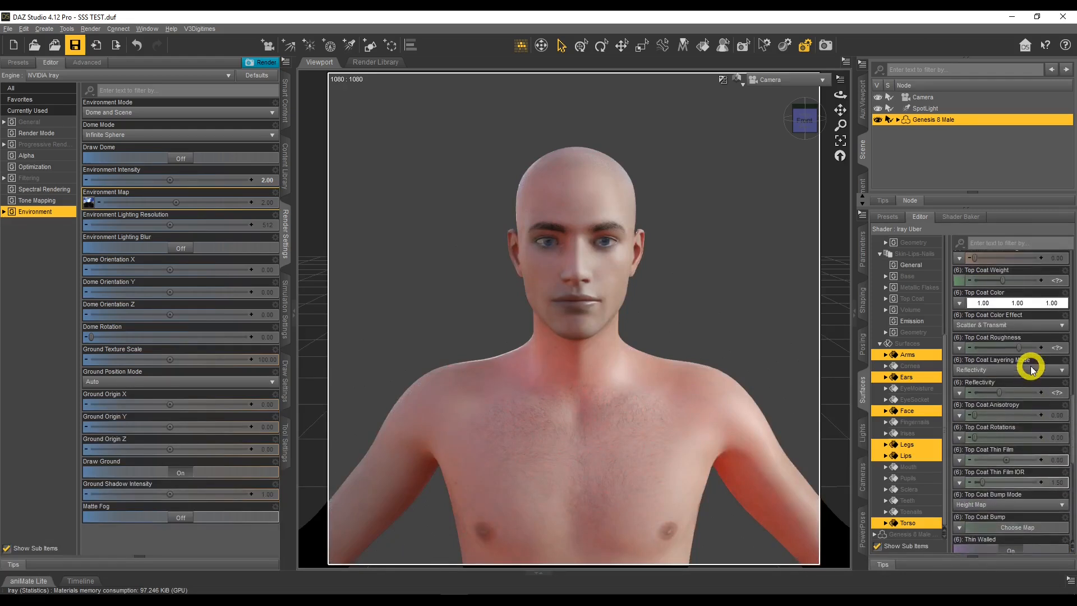
scroll(1031, 371, "up", 5)
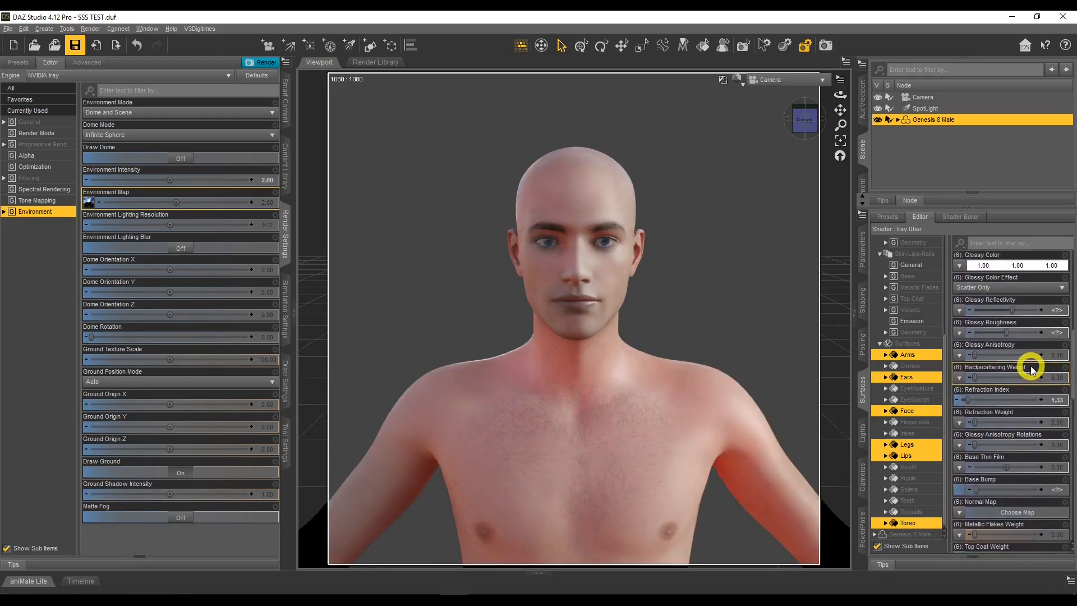
left_click(996, 370)
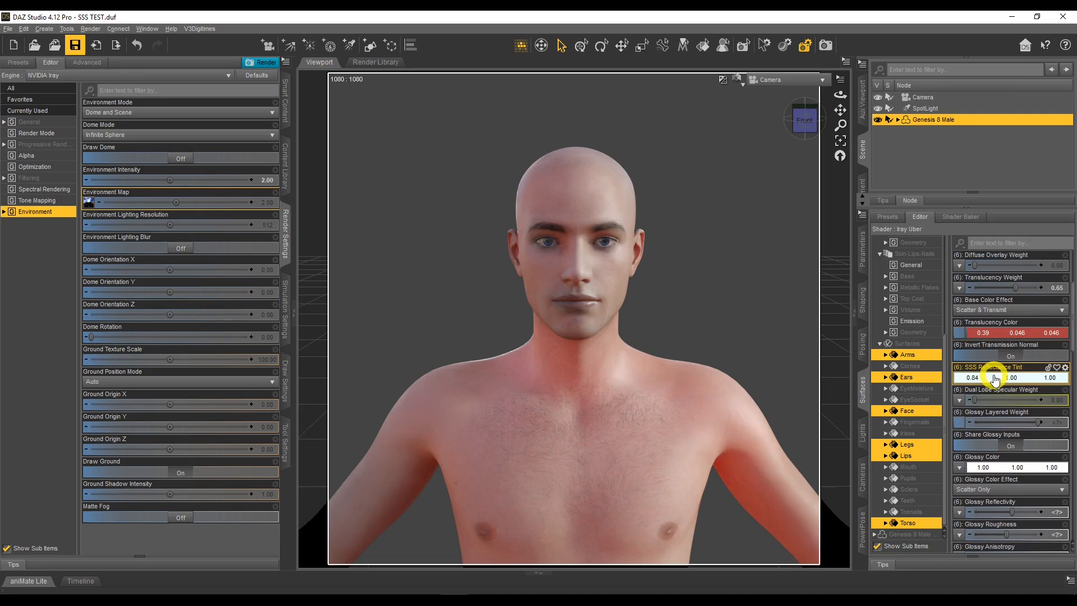
left_click(413, 306)
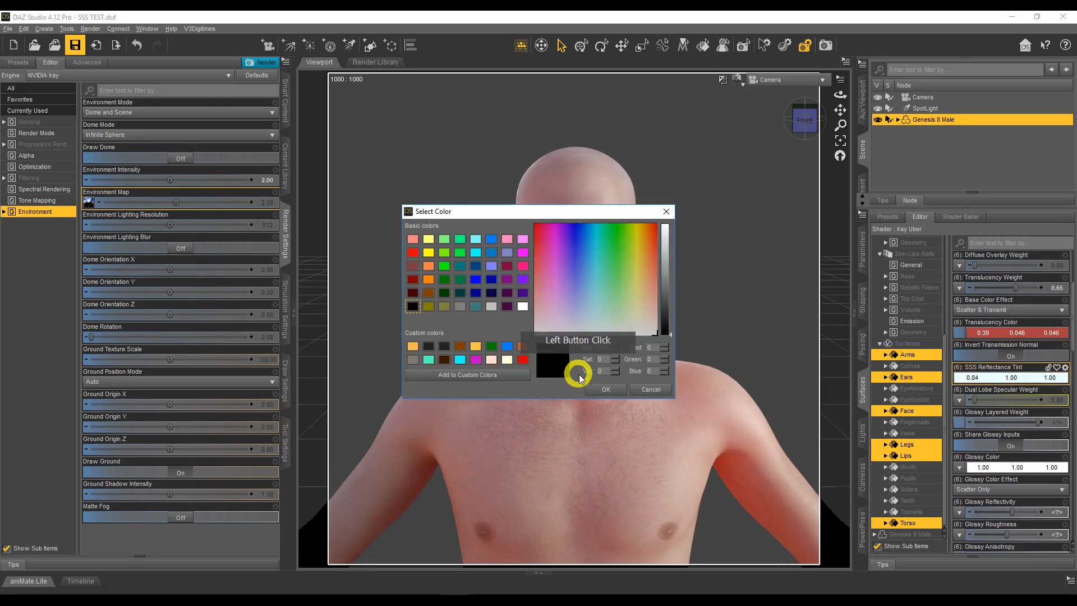
left_click(596, 388)
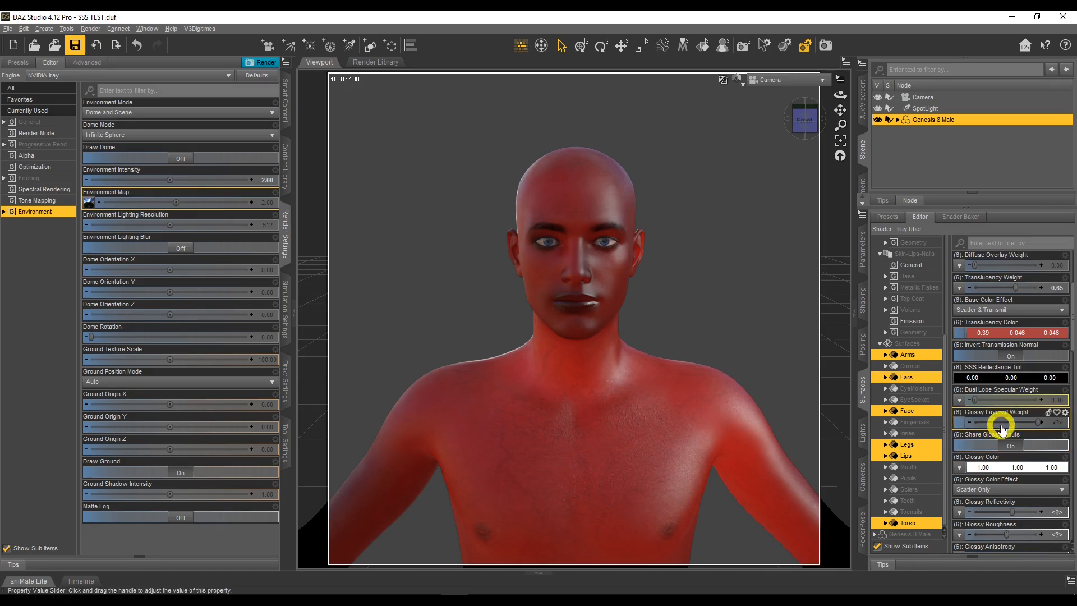
- Undo the SSS Reflectance Tint change and turn Thin Walled off for the selected skin surfaces
key("ctrl+z")
scroll(1003, 396, "down", 10)
scroll(1003, 396, "down", 3)
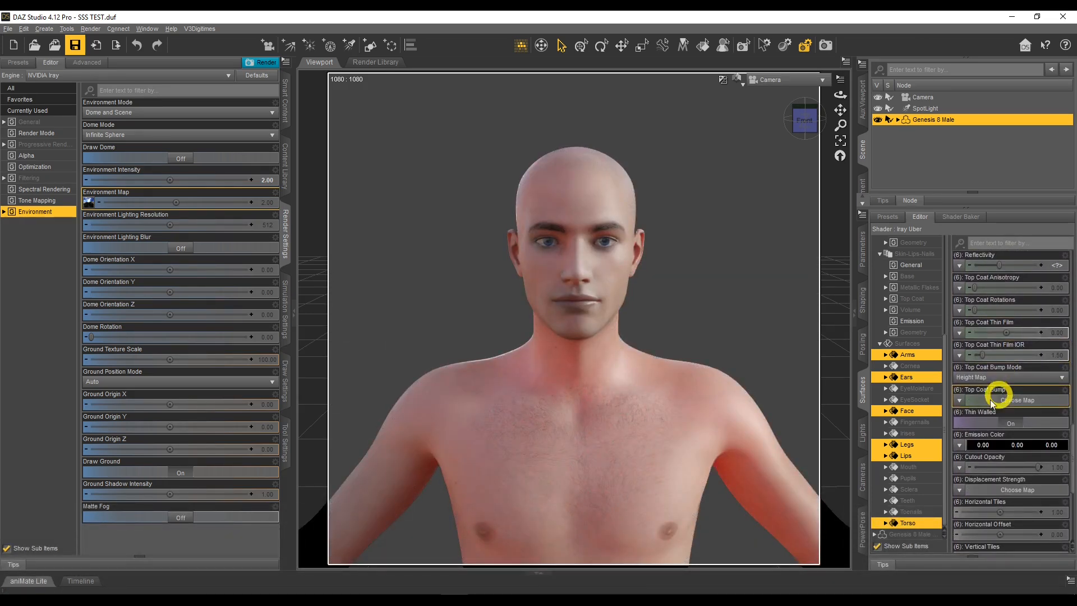
left_click(1015, 424)
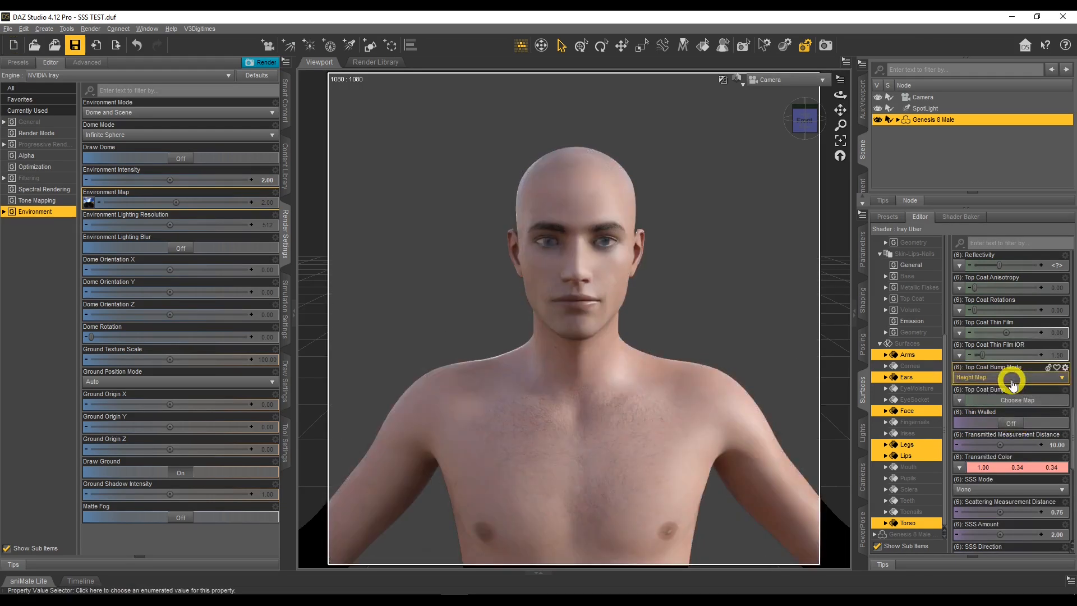
- Set the render Environment Mode to Scene Only so that only the scene's spotlight illuminates the figure
scroll(1013, 384, "down", 3)
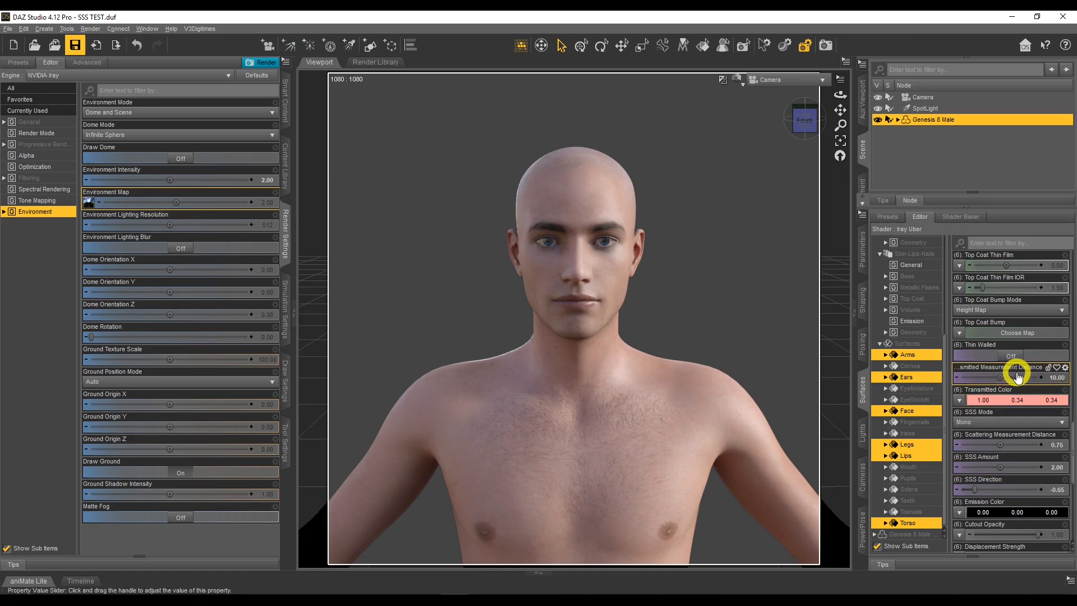
left_click(119, 113)
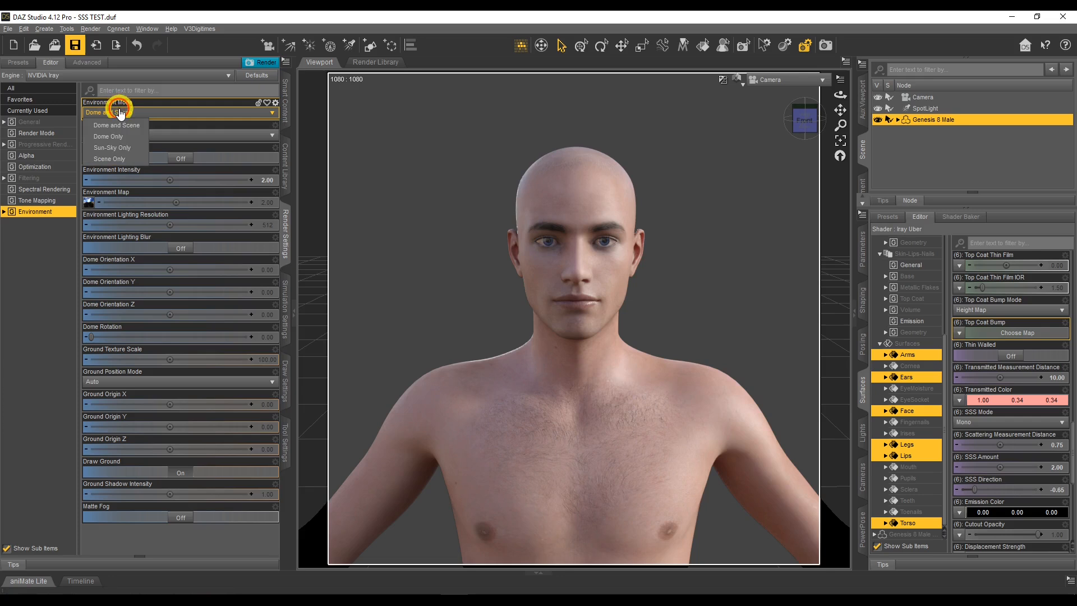
left_click(119, 159)
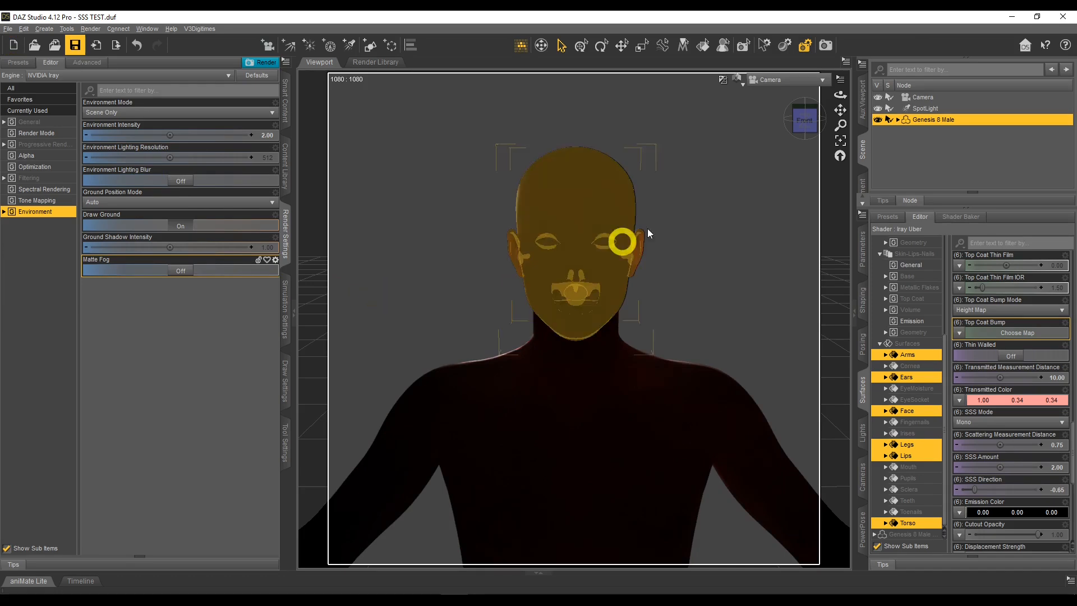
- Set the Transmitted Measurement Distance of the selected skin surfaces to 0.1
mouse_move(839, 93)
left_mouse_down()
mouse_move(829, 96)
mouse_move(858, 96)
mouse_move(836, 104)
left_mouse_up()
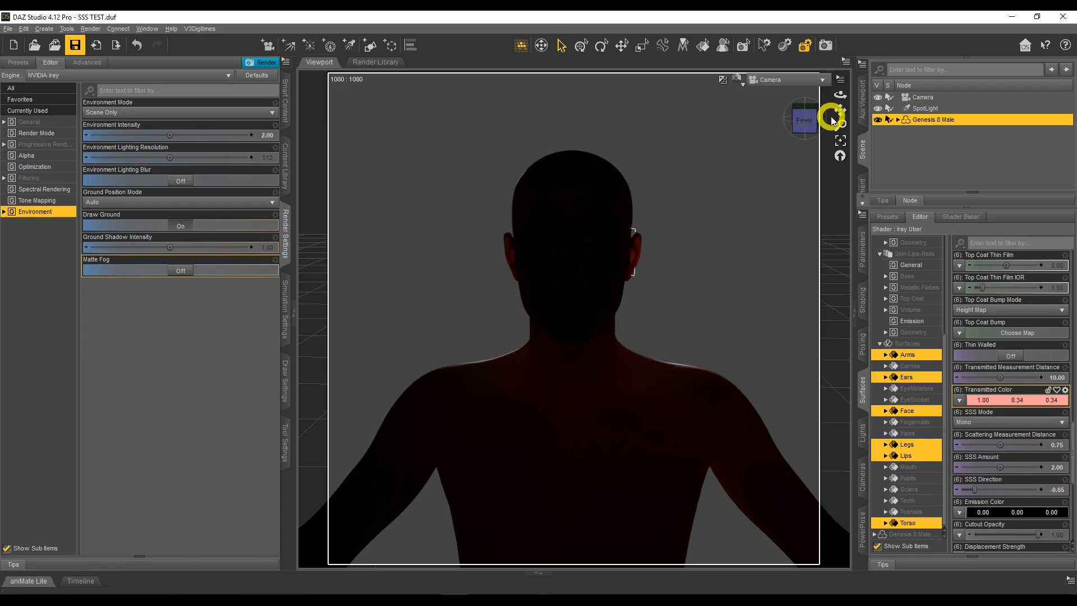
left_click_drag(842, 96, 839, 97)
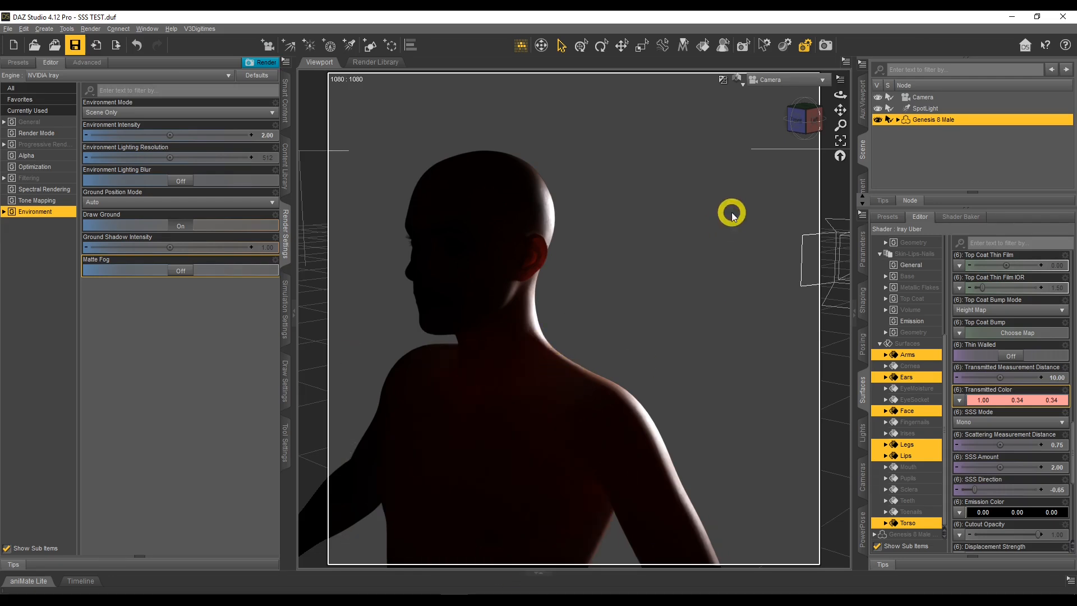
left_click_drag(842, 96, 819, 157)
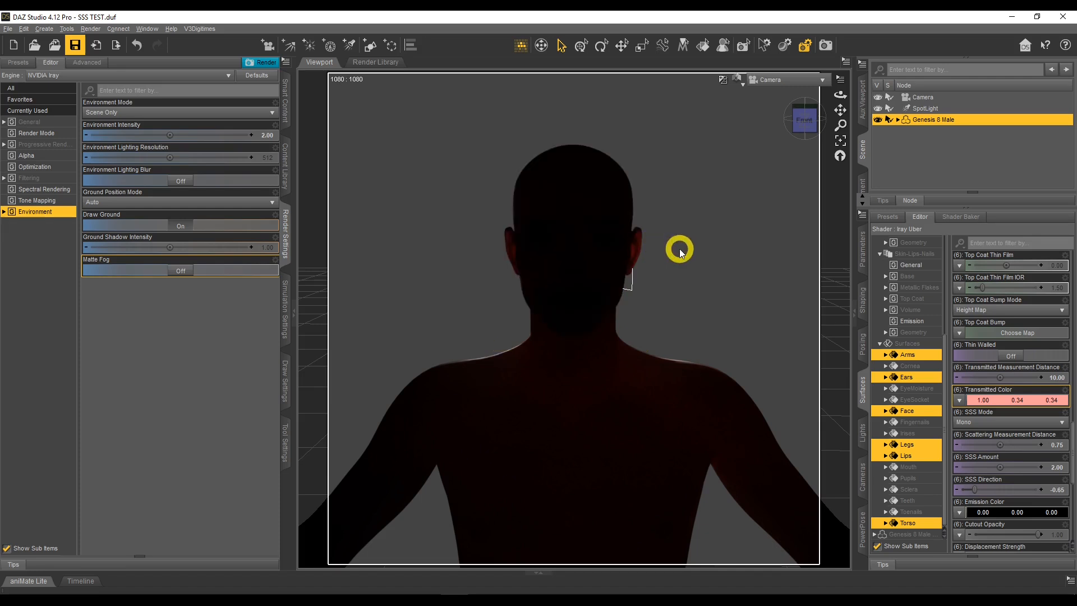
left_click(1057, 378)
type("0.1")
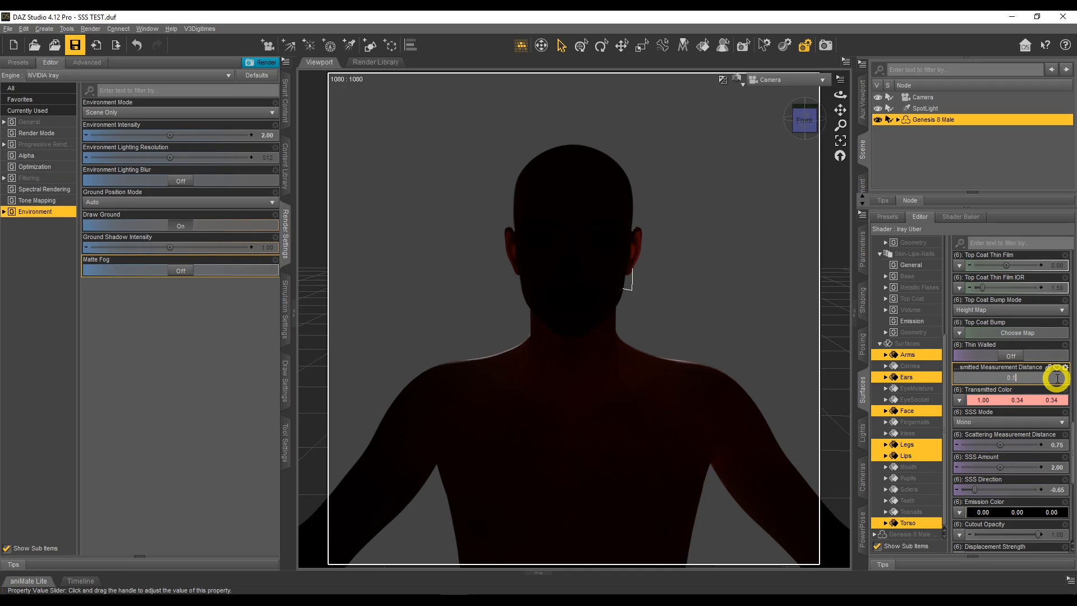
key("Return")
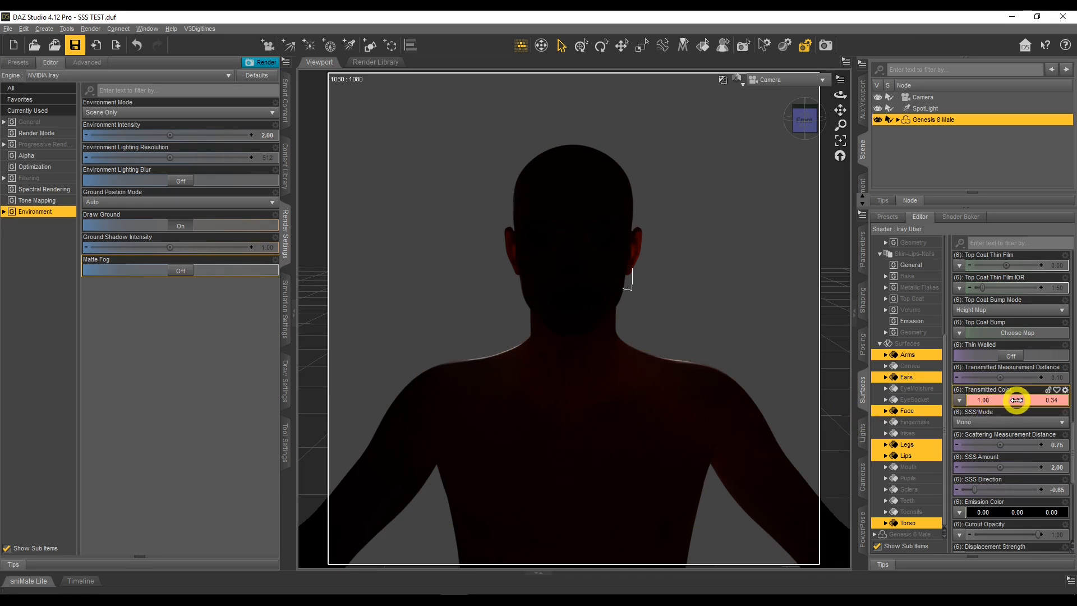
- Lower the red component of the selected skin surfaces' Transmitted Color to 253
left_click(985, 401)
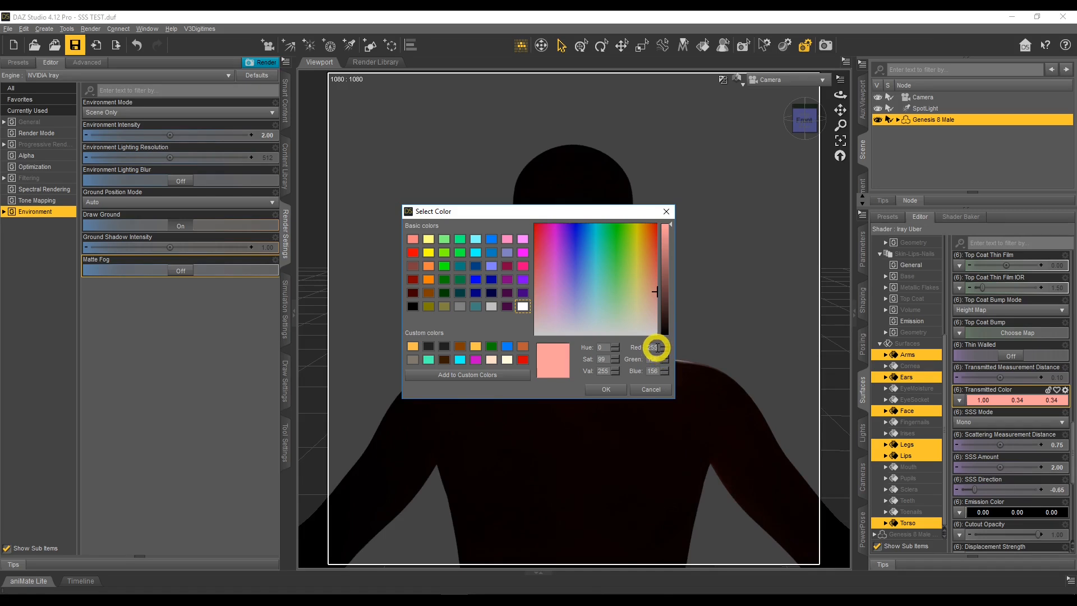
left_click(658, 347)
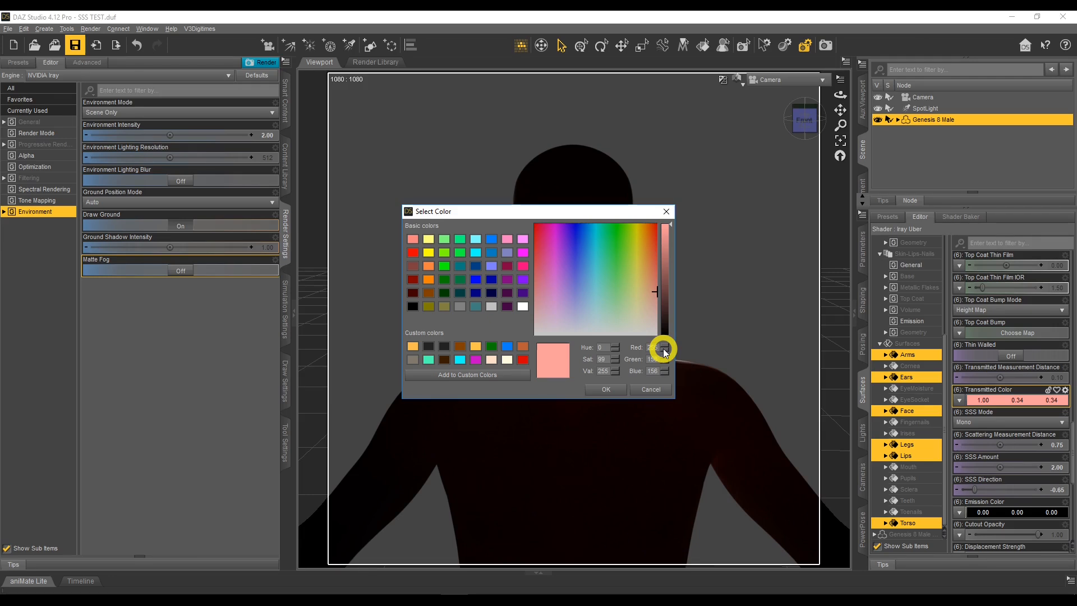
left_click(665, 351)
left_click(665, 351)
left_click(607, 391)
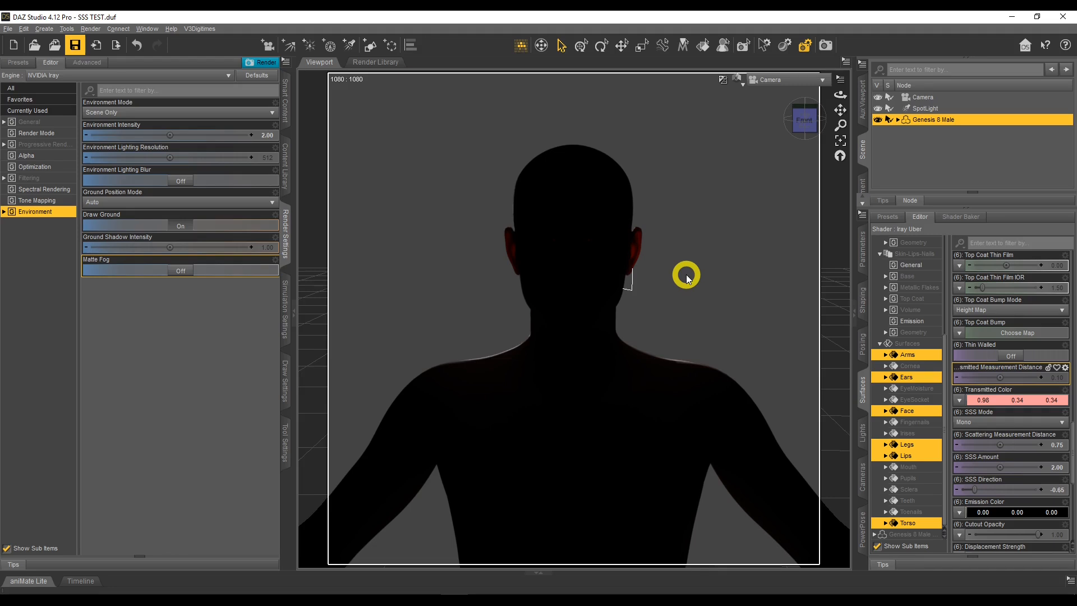
- Set the green and blue components of the selected skin surfaces' Transmitted Color to 200 each
left_click(992, 400)
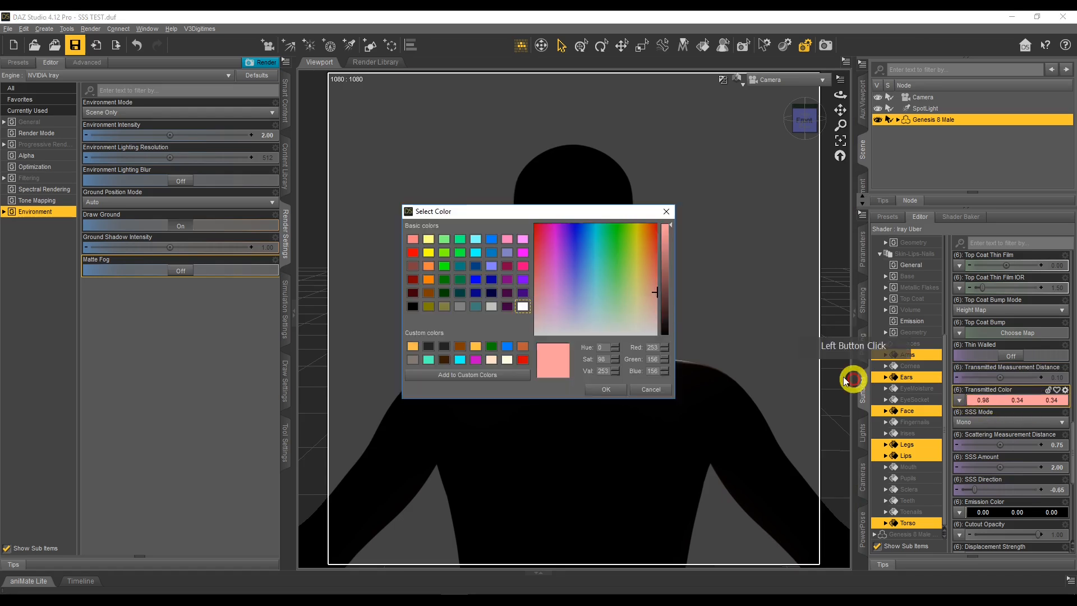
left_click(666, 359)
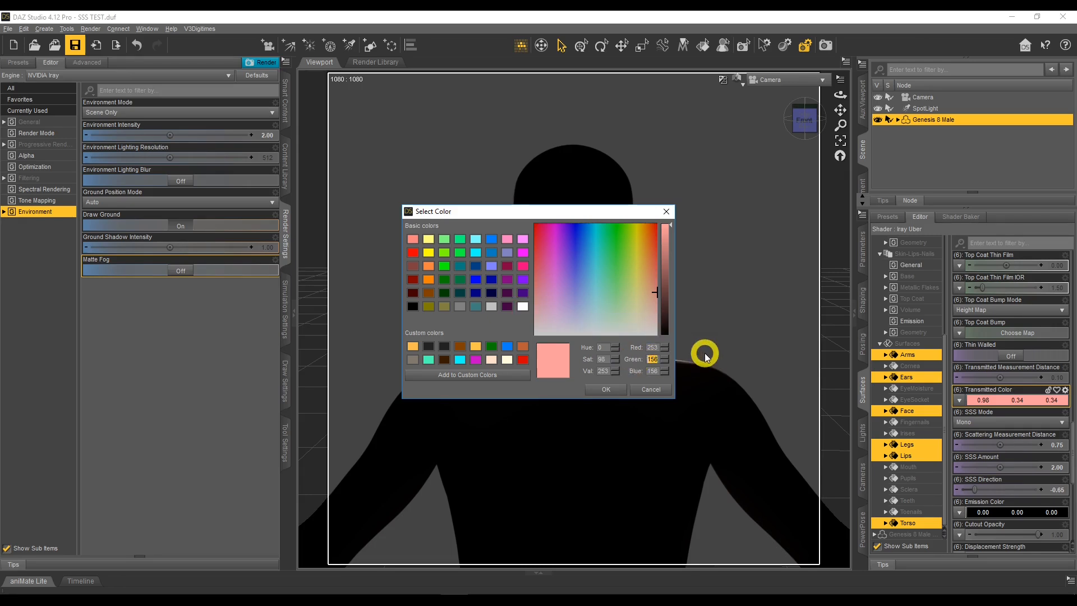
type("2")
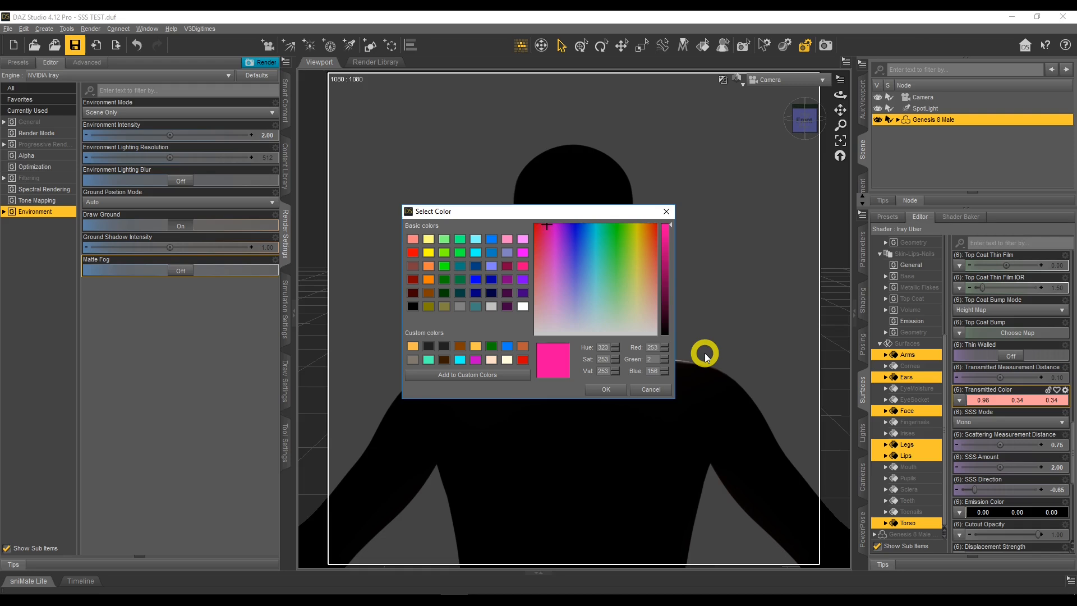
type("00")
left_click_drag(658, 372, 638, 374)
type("2.")
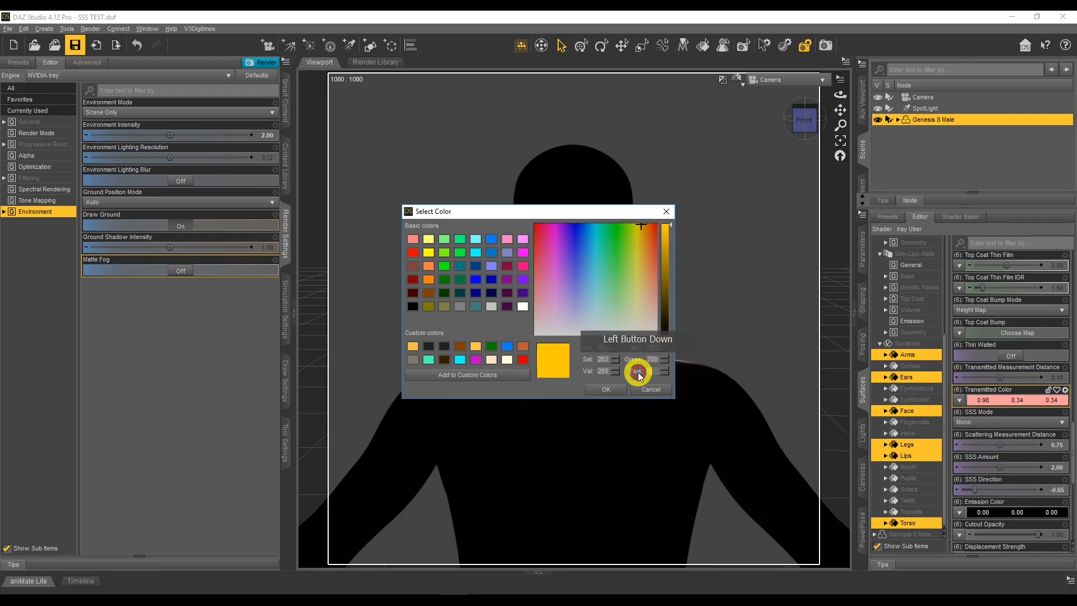
type("00")
left_click(607, 388)
left_click(880, 393)
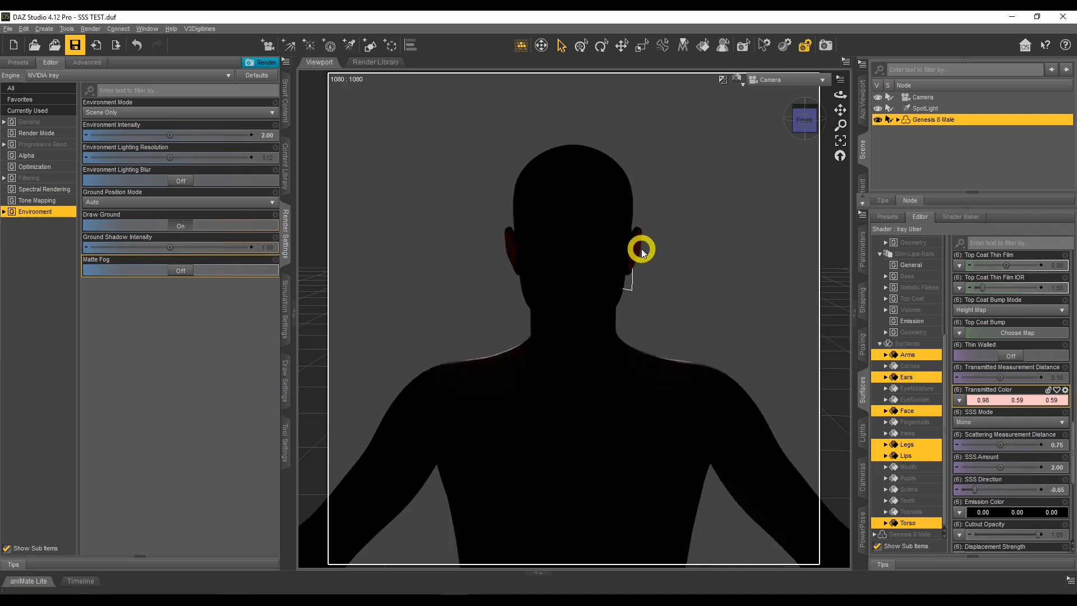
- Preview the skin with Environment Mode set to Dome and Scene, and return the mode to Scene Only
left_click(175, 112)
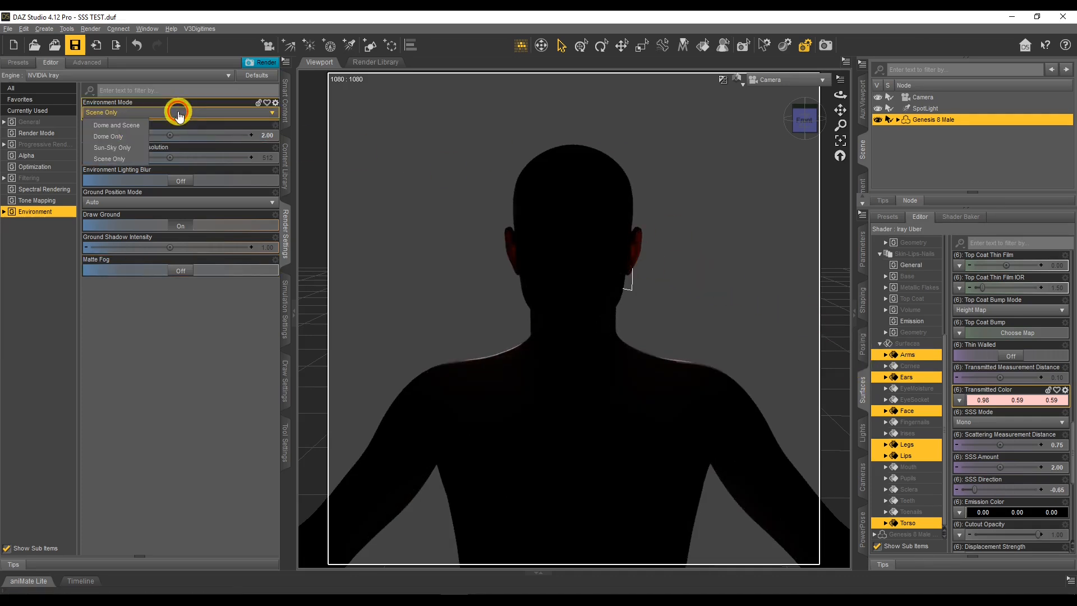
left_click(128, 126)
left_click(507, 301)
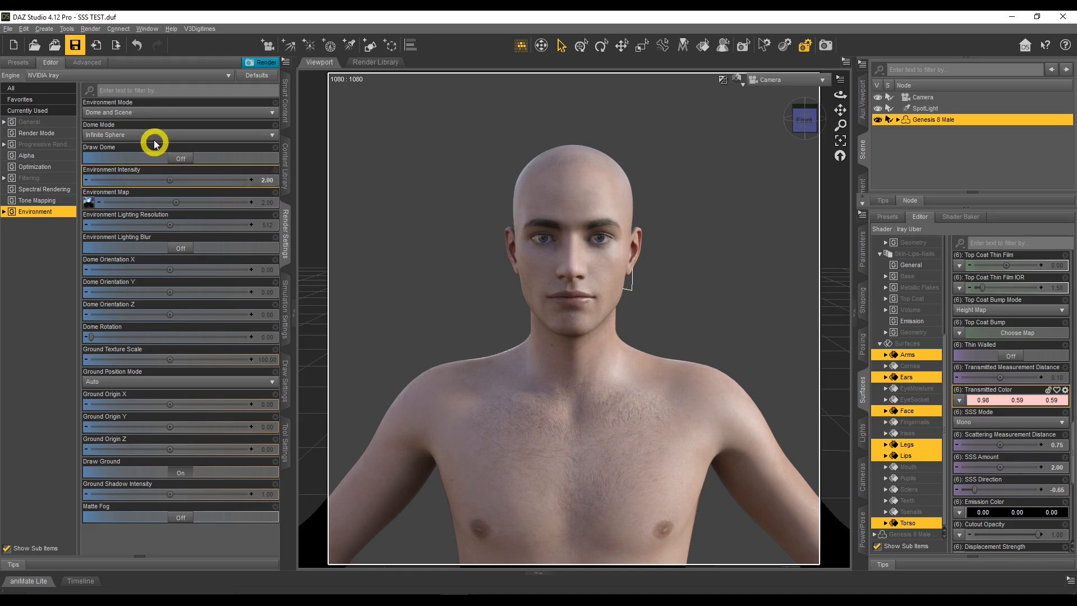
left_click(152, 111)
left_click(134, 161)
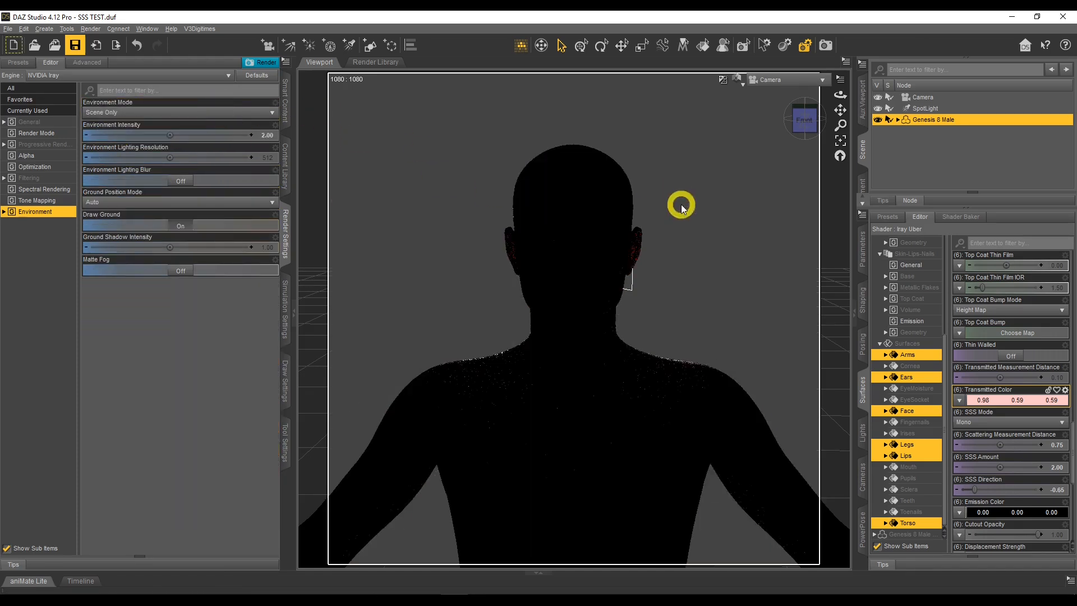
- Set the skin surfaces' Transmitted Measurement Distance to 1.00 and the red component of their Transmitted Color to 0.91
left_click(1057, 375)
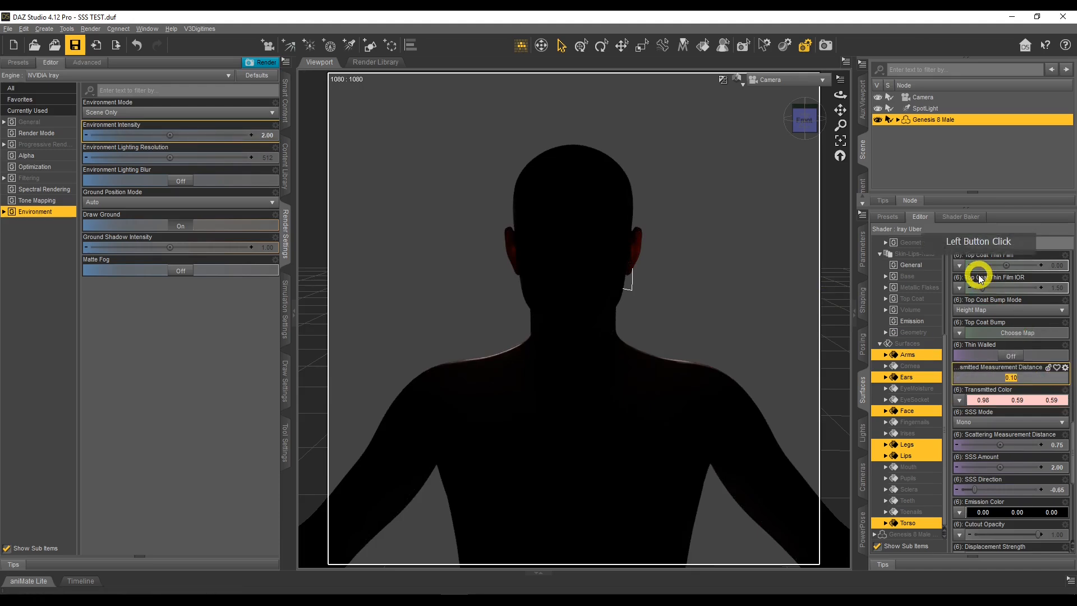
key("Return")
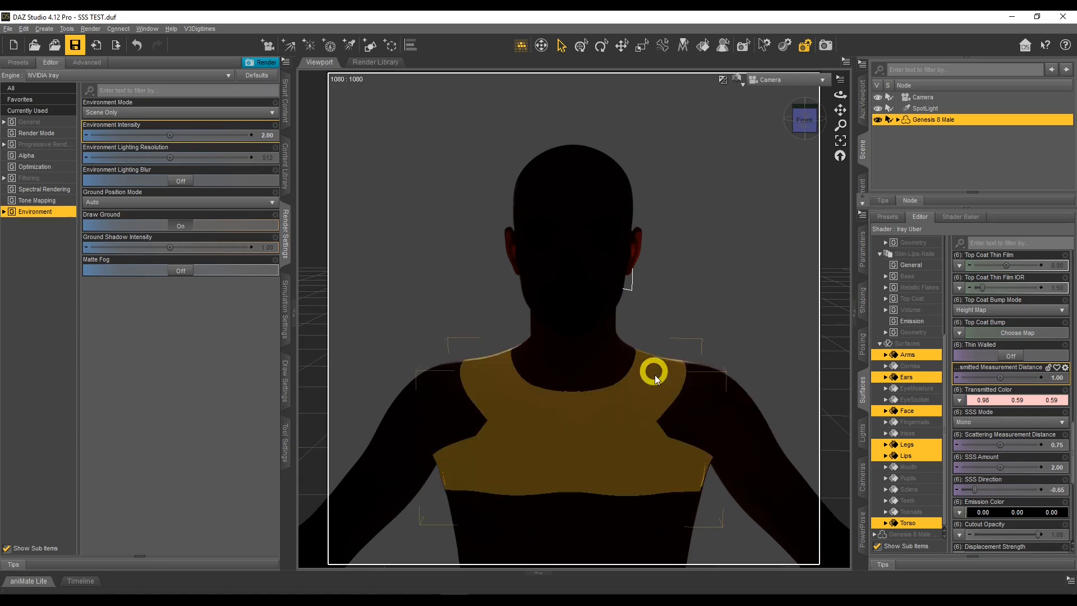
left_click(985, 400)
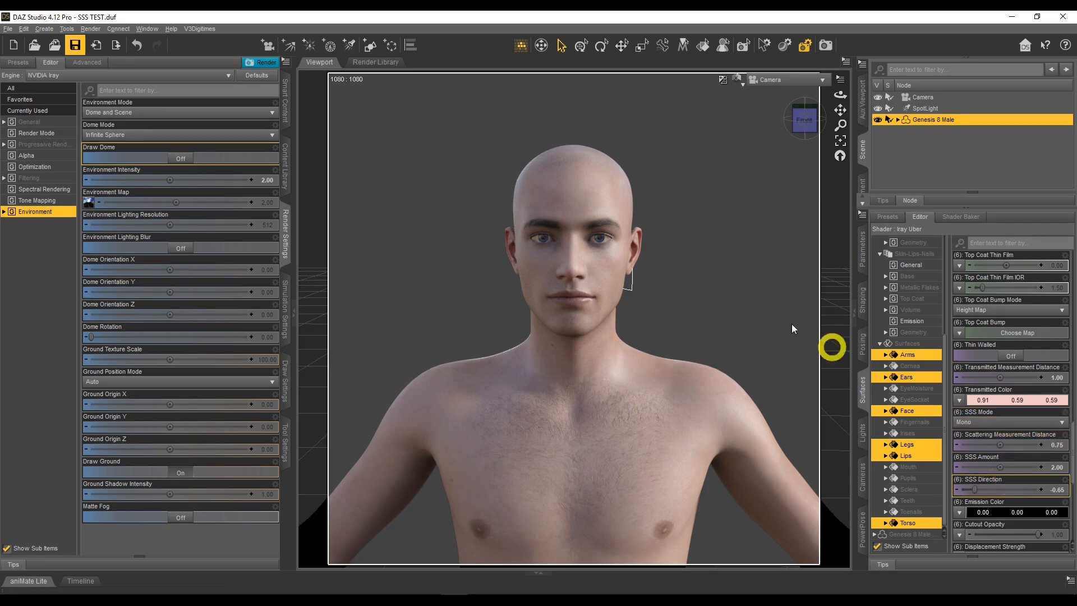
- Set the render Environment Mode to Scene Only and view the figure's spotlit back
left_click(139, 112)
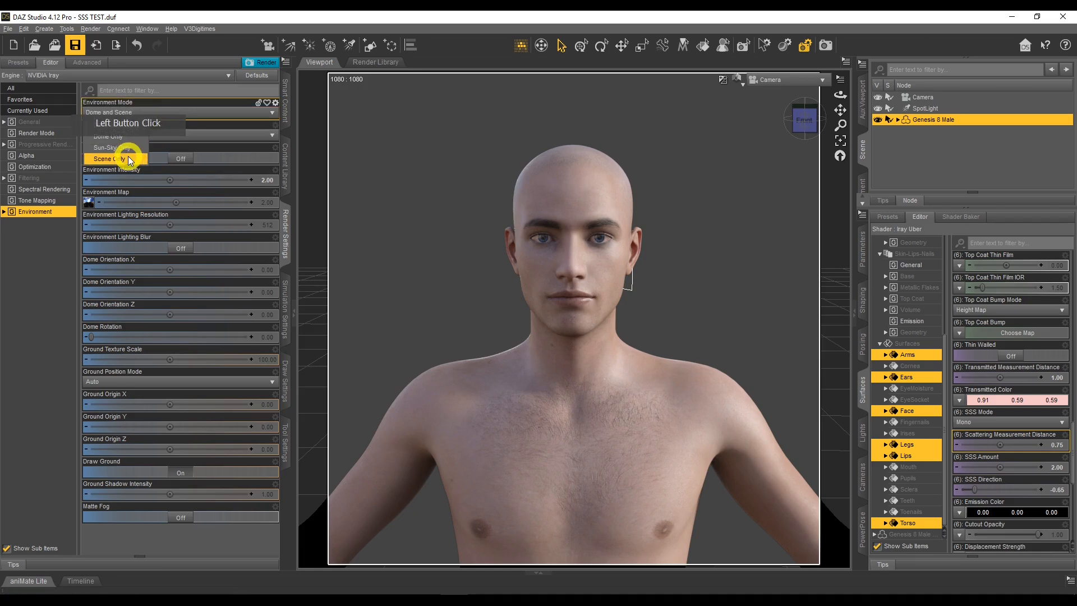
left_click(128, 159)
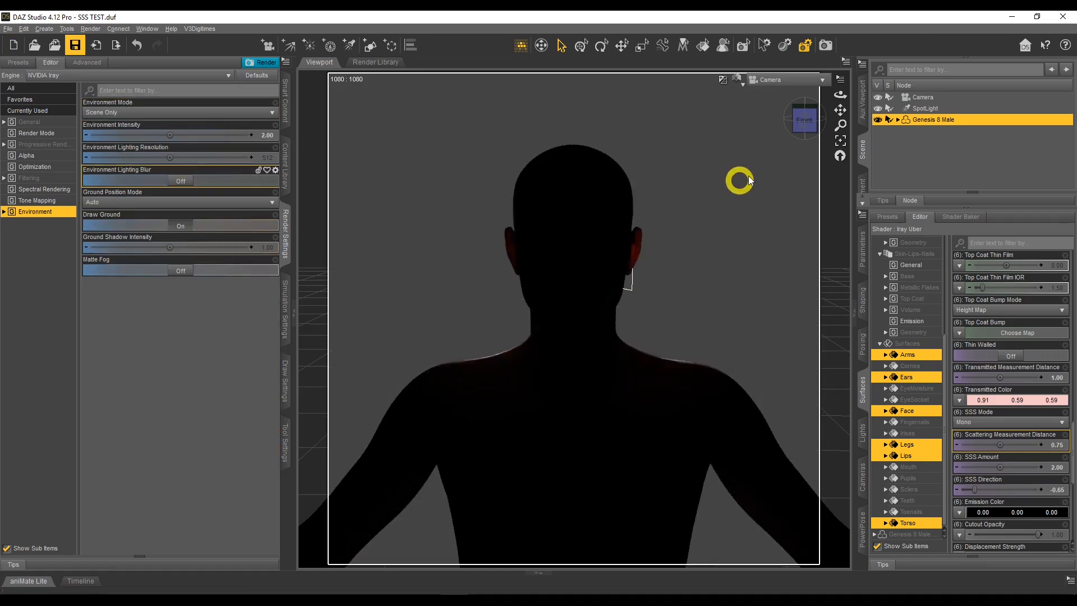
left_click_drag(837, 95, 838, 97)
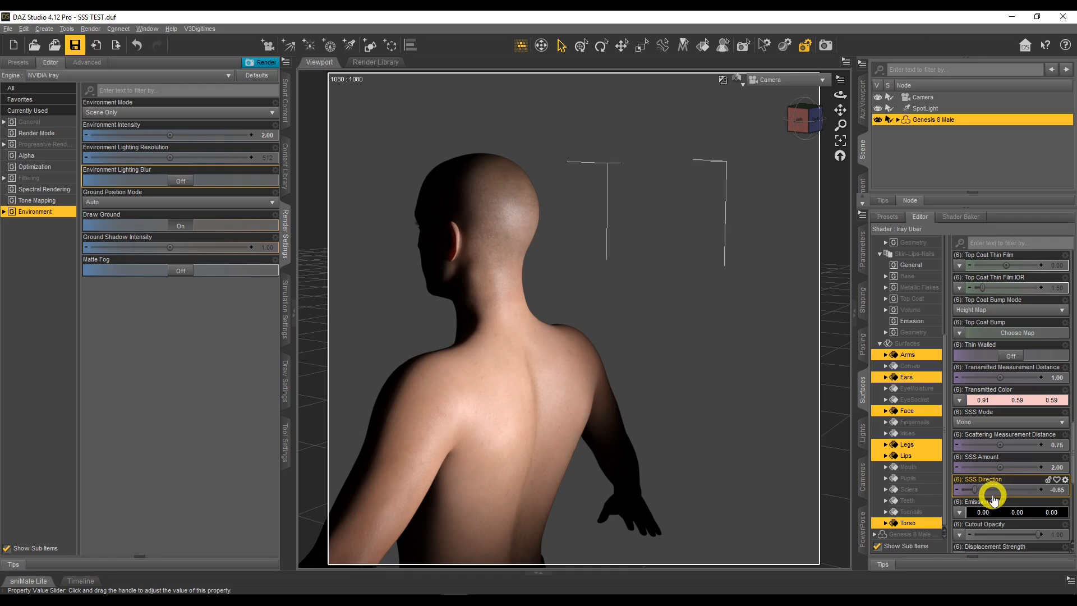
- Raise the SSS Direction of the selected skin surfaces to 1.00 and inspect the light transmission on the figure's front, side and back
left_click_drag(975, 490, 1073, 494)
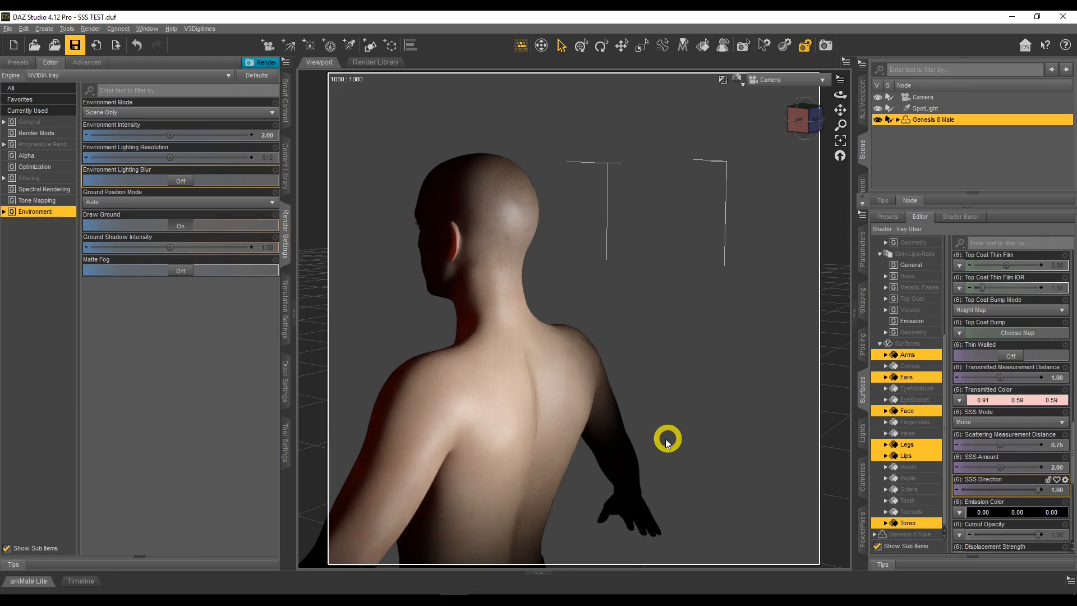
left_click(842, 96)
left_click_drag(842, 96, 830, 101)
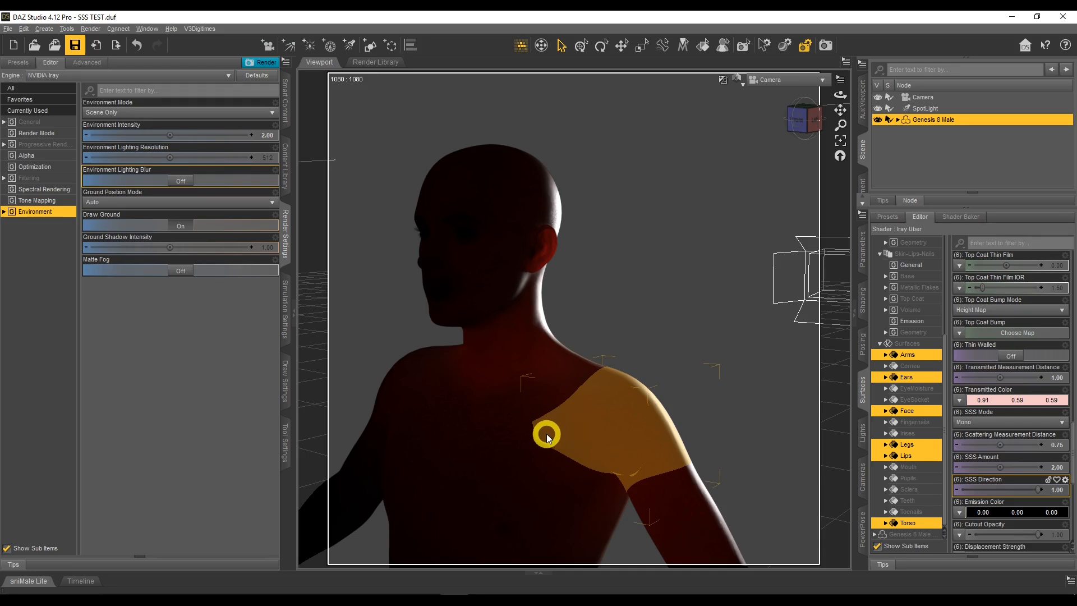
mouse_move(840, 94)
left_mouse_down()
mouse_move(799, 104)
mouse_move(839, 95)
left_mouse_up()
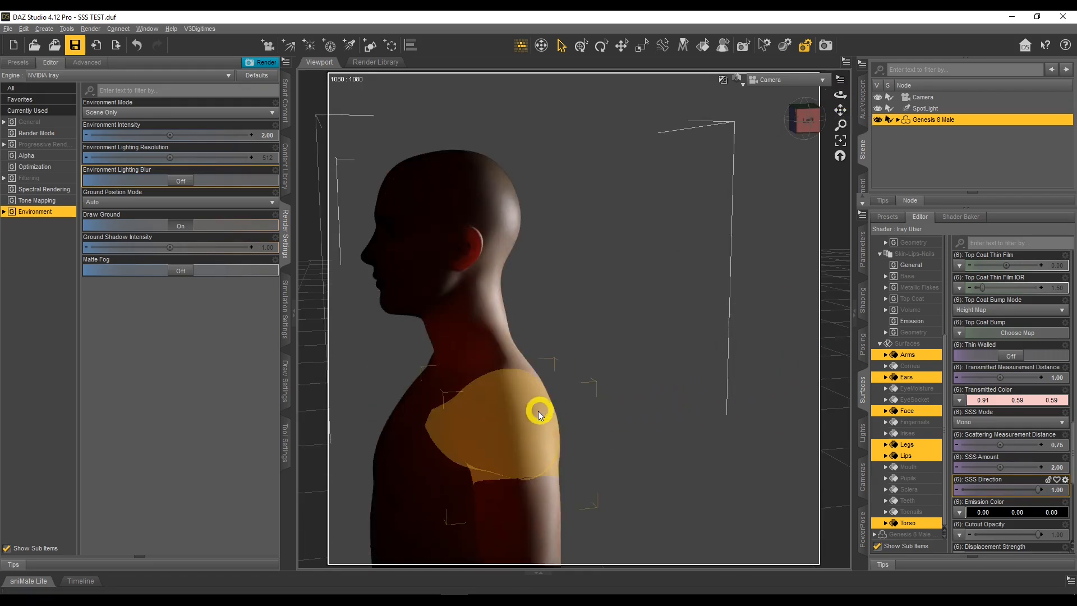
left_click_drag(836, 94, 836, 93)
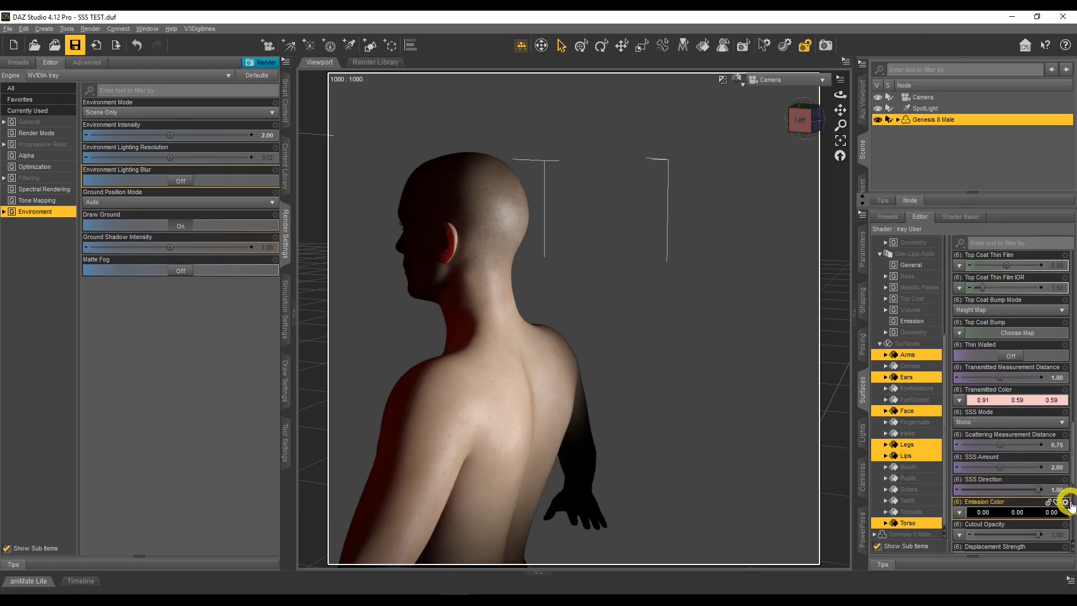
- Try SSS Direction values of 0.5, 0 and -1.00 on the selected skin surfaces and compare the lit and shadowed sides
left_click(1059, 491)
type("0.5")
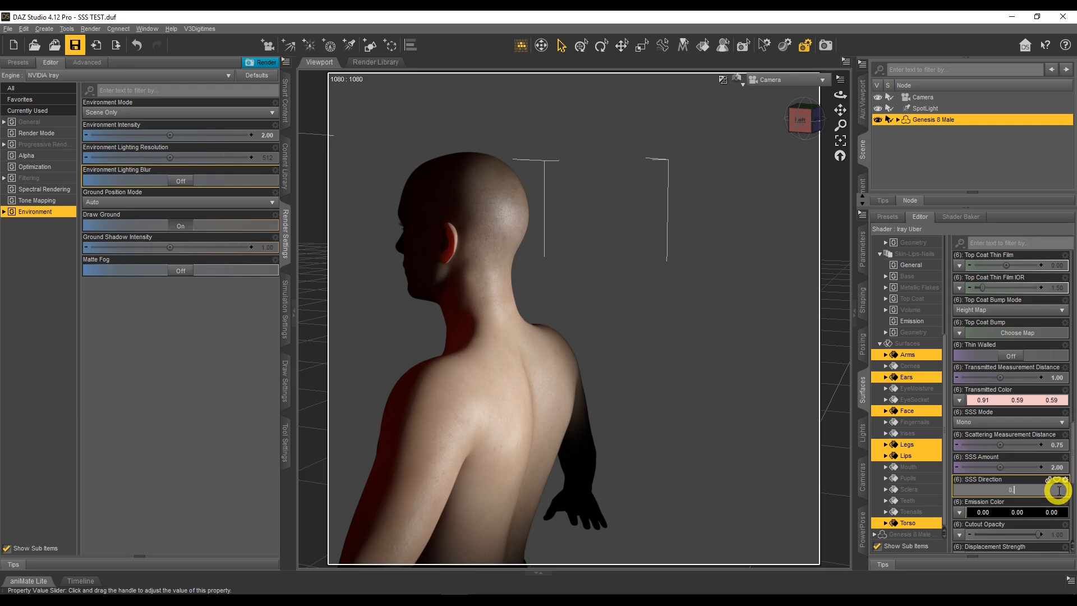
key("Return")
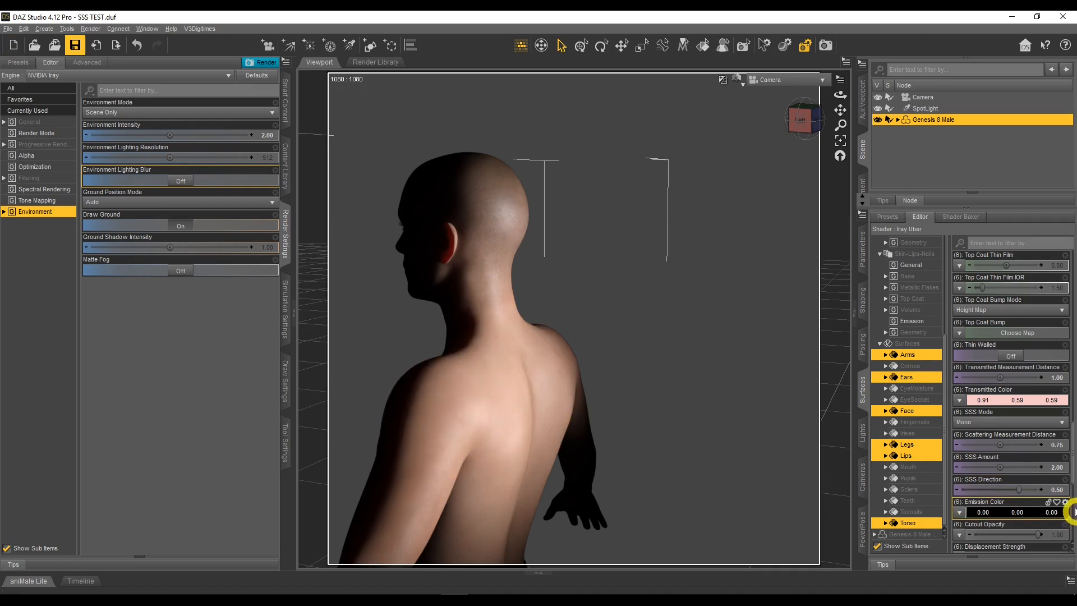
left_click(1063, 490)
type("0")
key("Return")
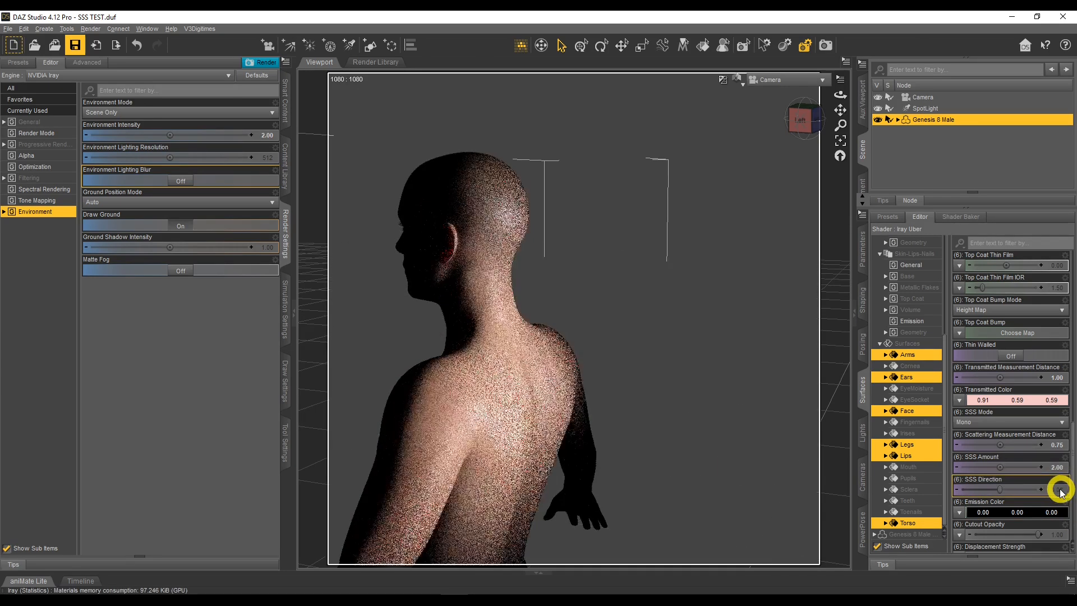
left_click_drag(842, 100, 727, 191)
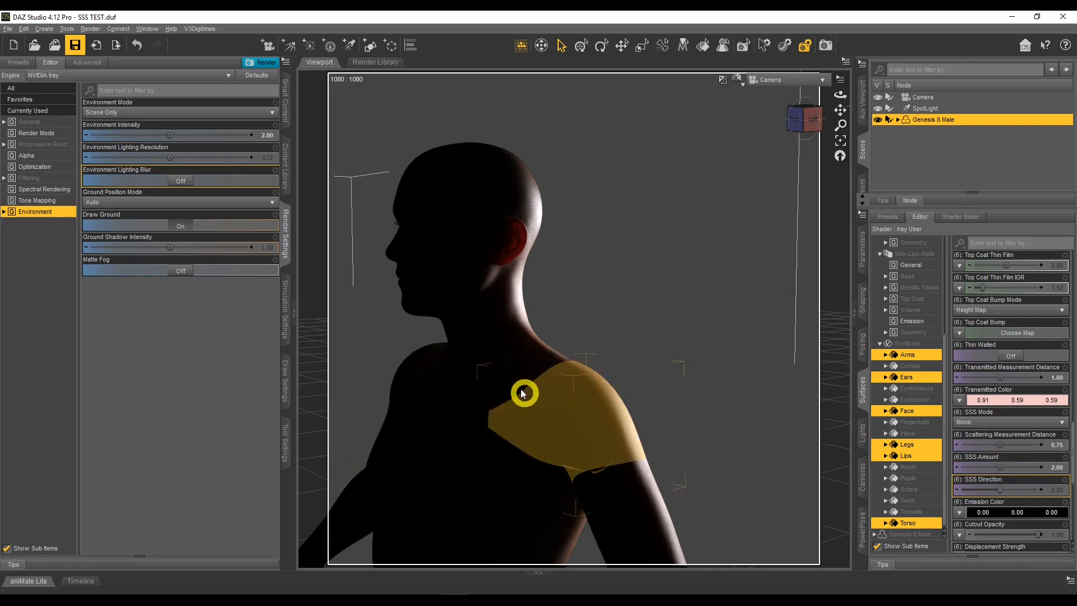
left_click_drag(836, 100, 870, 157)
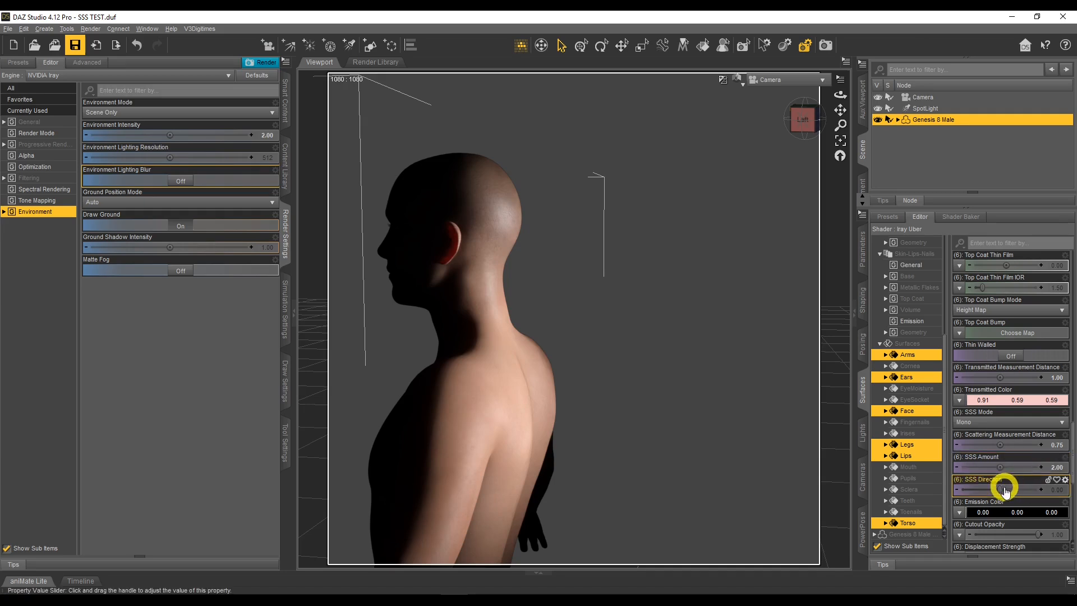
left_click_drag(1000, 491, 933, 493)
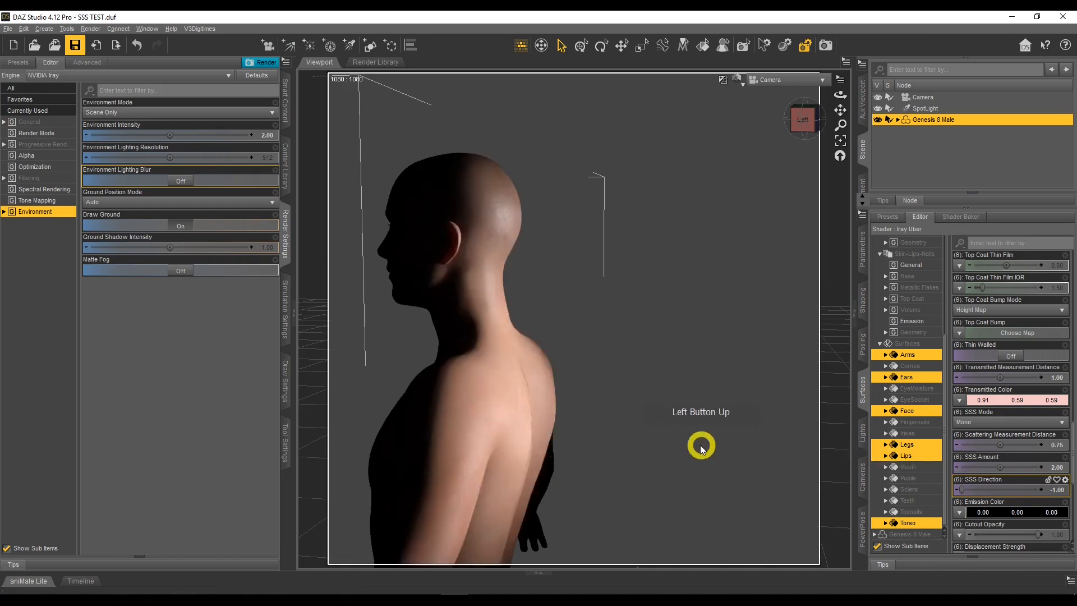
left_click_drag(835, 97, 816, 135)
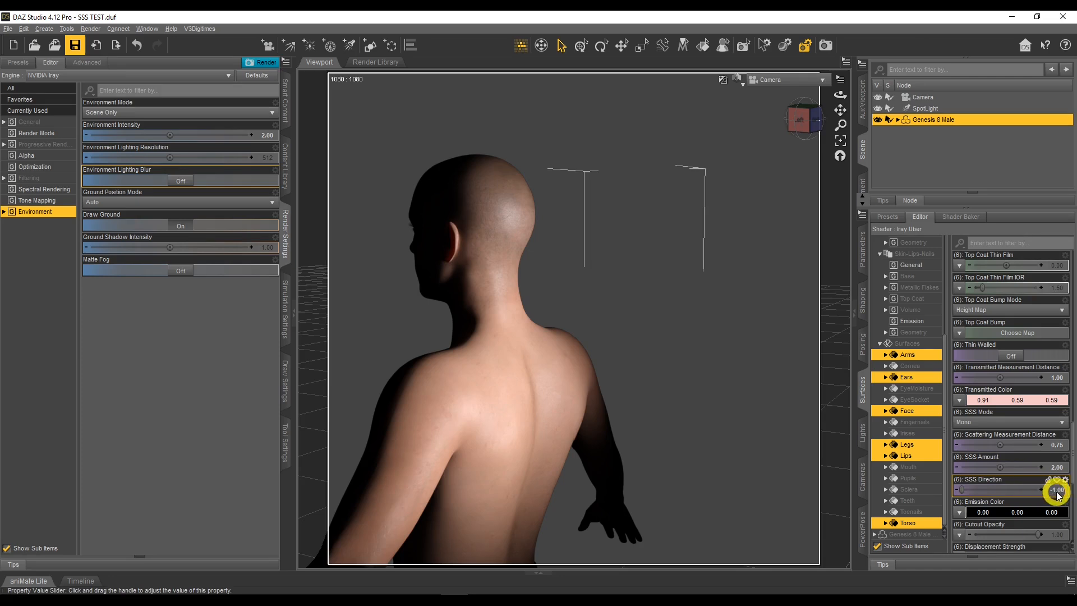
- Set the skin surfaces' SSS Direction to -0.40 and the render Environment Mode to Dome and Scene
left_click_drag(960, 489, 984, 490)
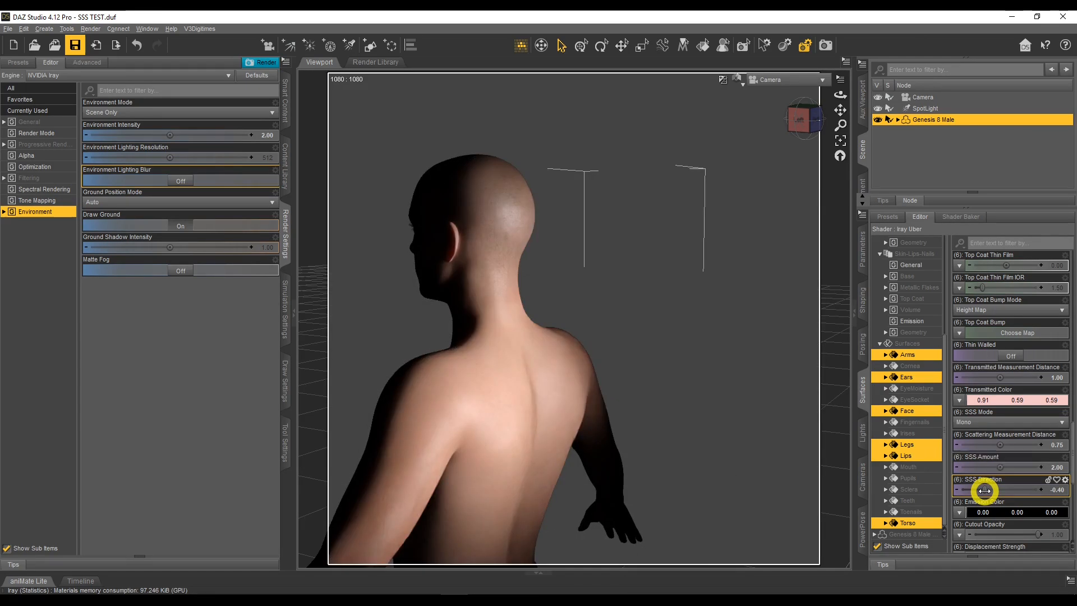
mouse_move(840, 93)
left_mouse_down()
mouse_move(852, 98)
mouse_move(840, 99)
left_mouse_up()
left_click(157, 111)
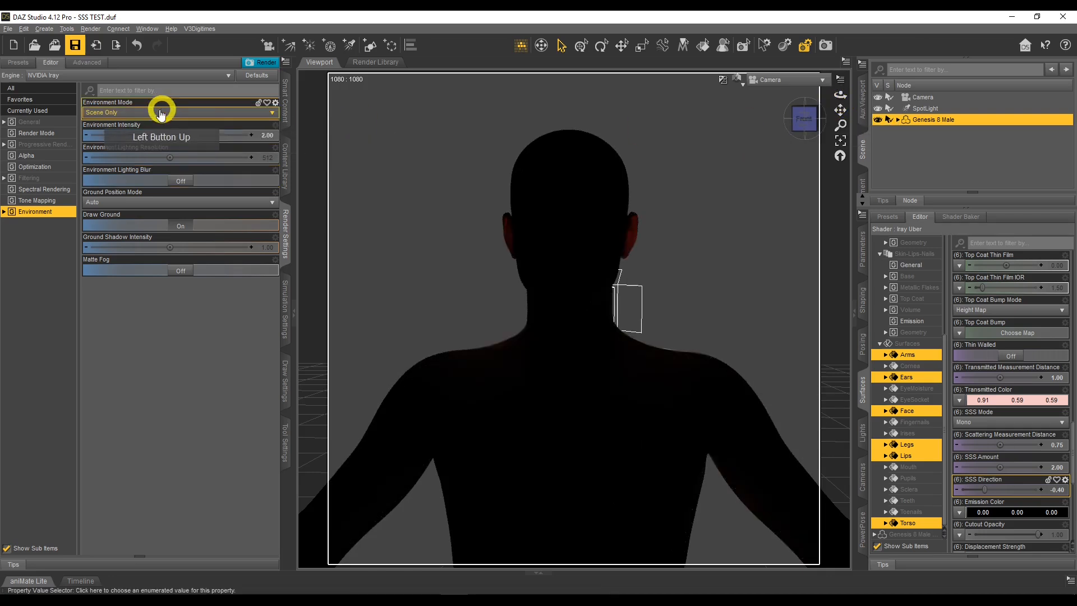
left_click(135, 121)
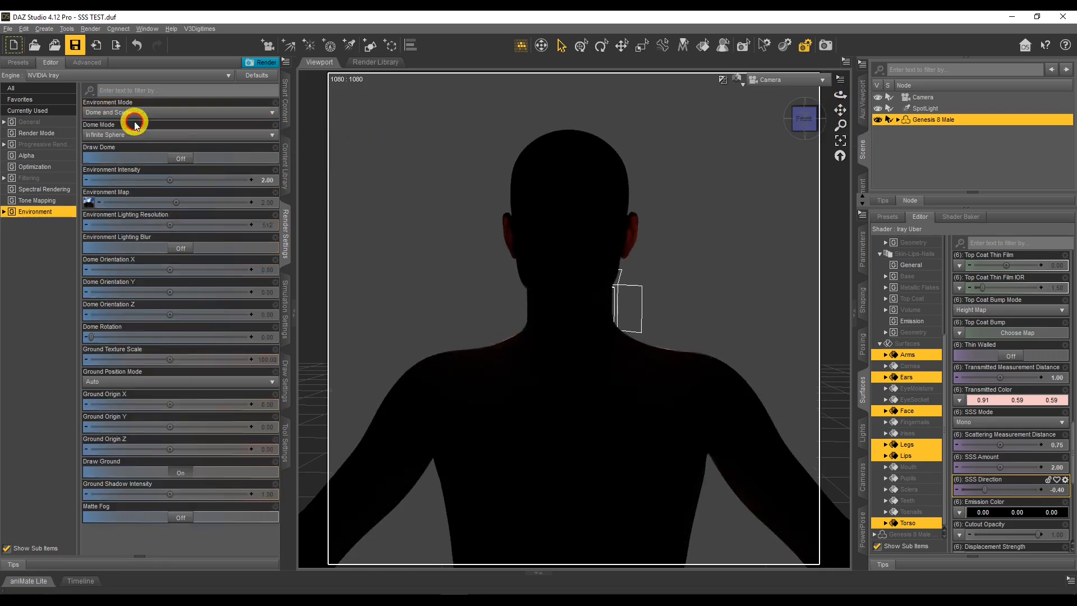
left_click_drag(837, 96, 838, 98)
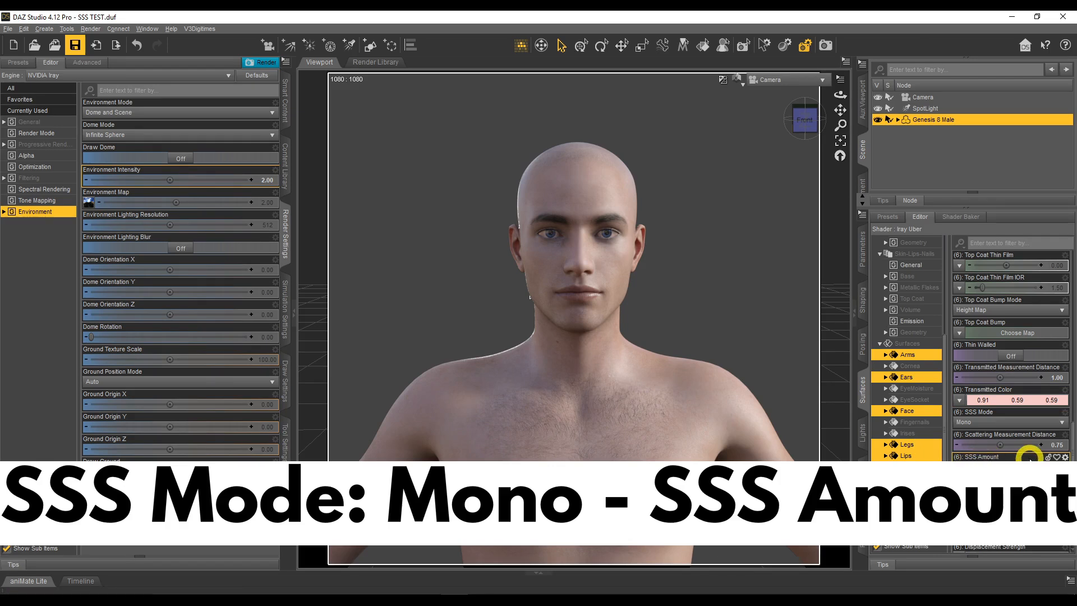
- Set the SSS Amount of the selected skin surfaces to 0
left_click(1060, 469)
type("0")
key("Return")
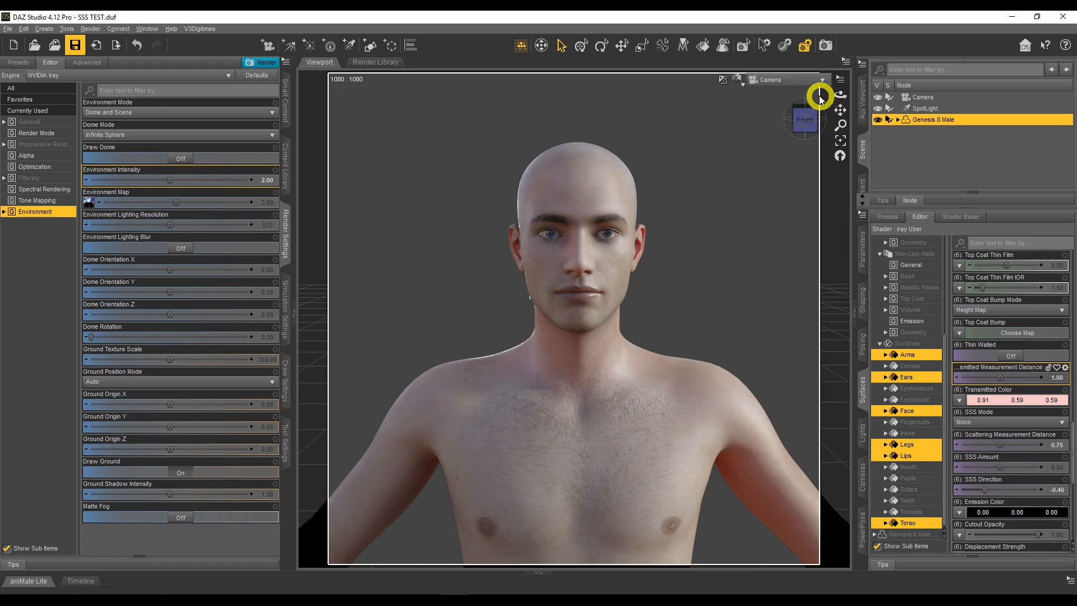
- Return the render Environment Mode to Scene Only and examine the spotlit skin from the figure's left side
left_click(173, 114)
left_click(106, 155)
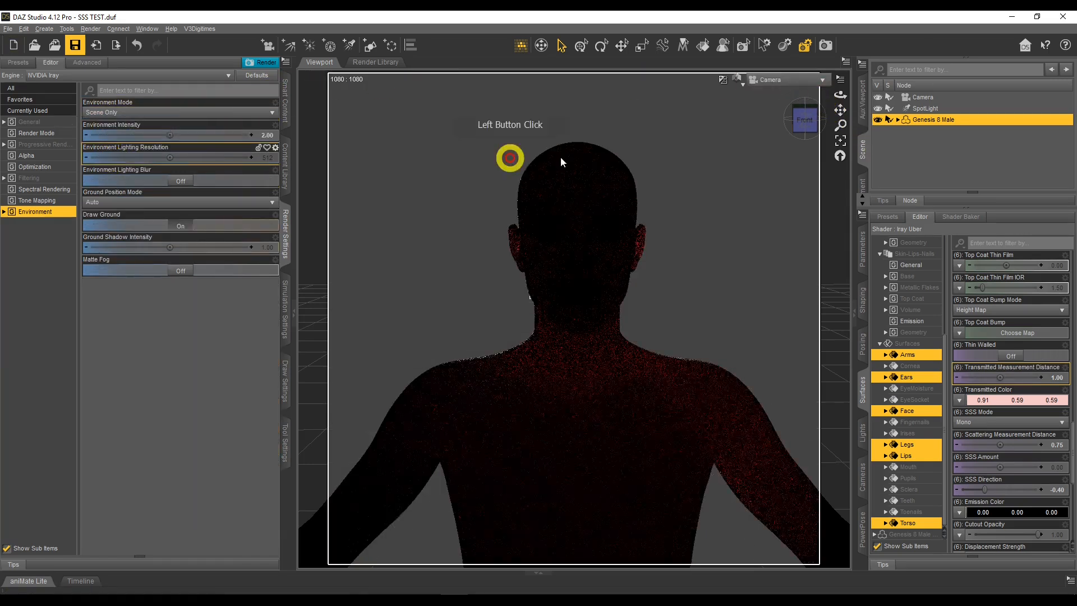
mouse_move(839, 93)
left_mouse_down()
mouse_move(823, 96)
mouse_move(840, 95)
left_mouse_up()
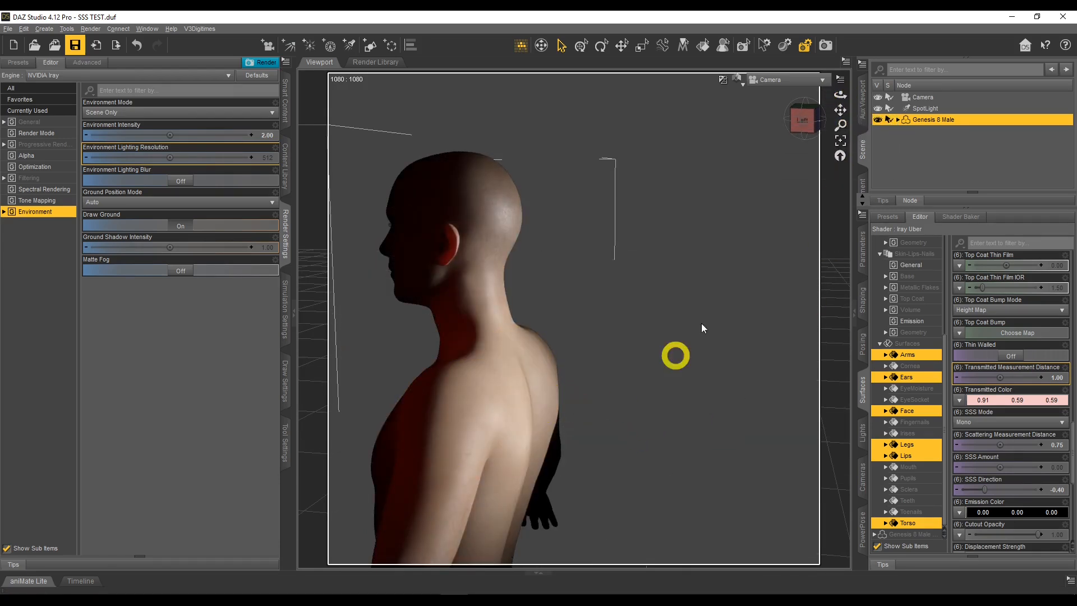
- Examine the backlit skin from the figure's front, and set the render Environment Mode to Dome and Scene
left_click_drag(836, 96, 840, 109)
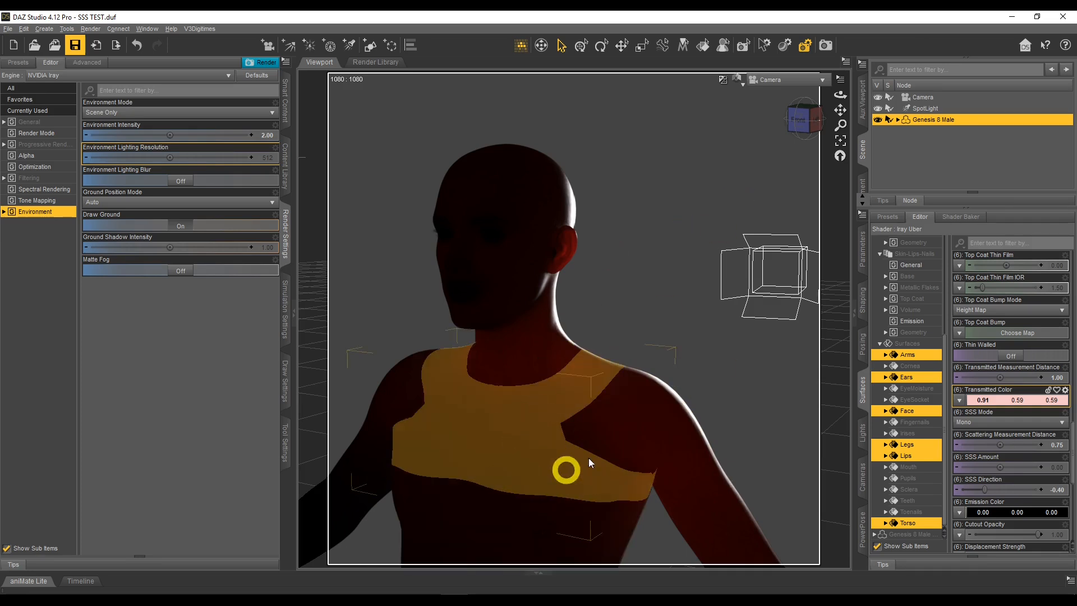
left_click(167, 113)
left_click(128, 123)
left_click(516, 449)
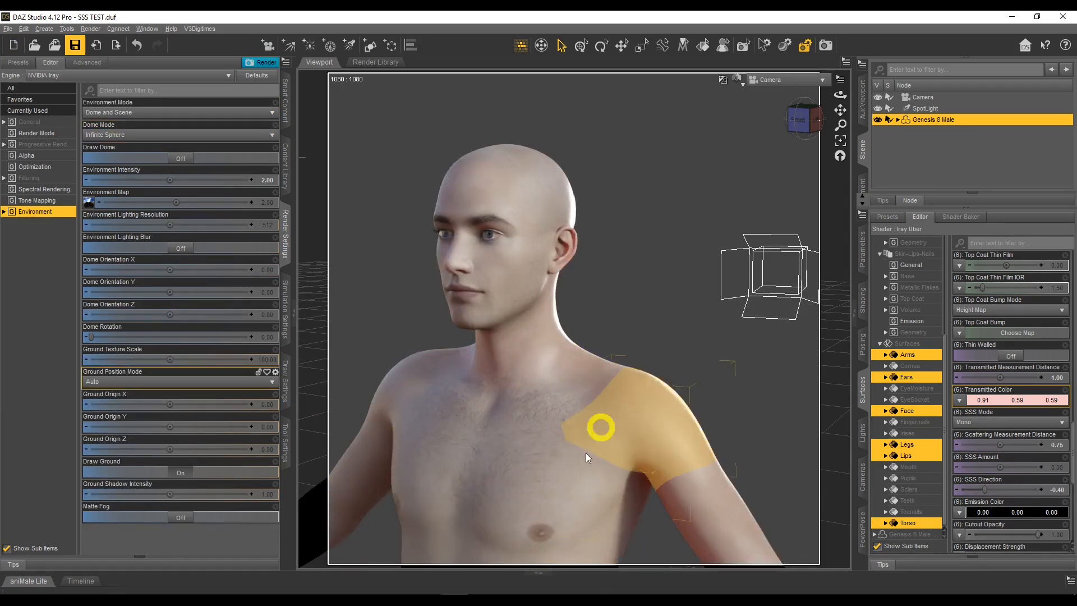
- Try an SSS Amount of 0.30 on the selected skin surfaces, and raise it to 1.00
left_click(1036, 468)
key("Return")
type("0.3")
key("Return")
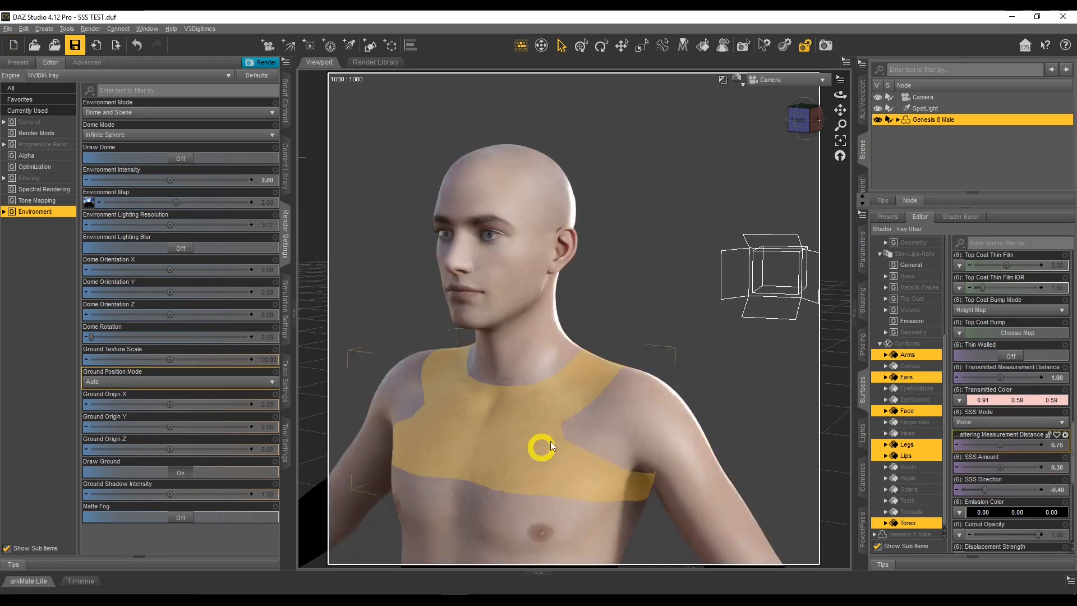
left_click(1058, 469)
type("1")
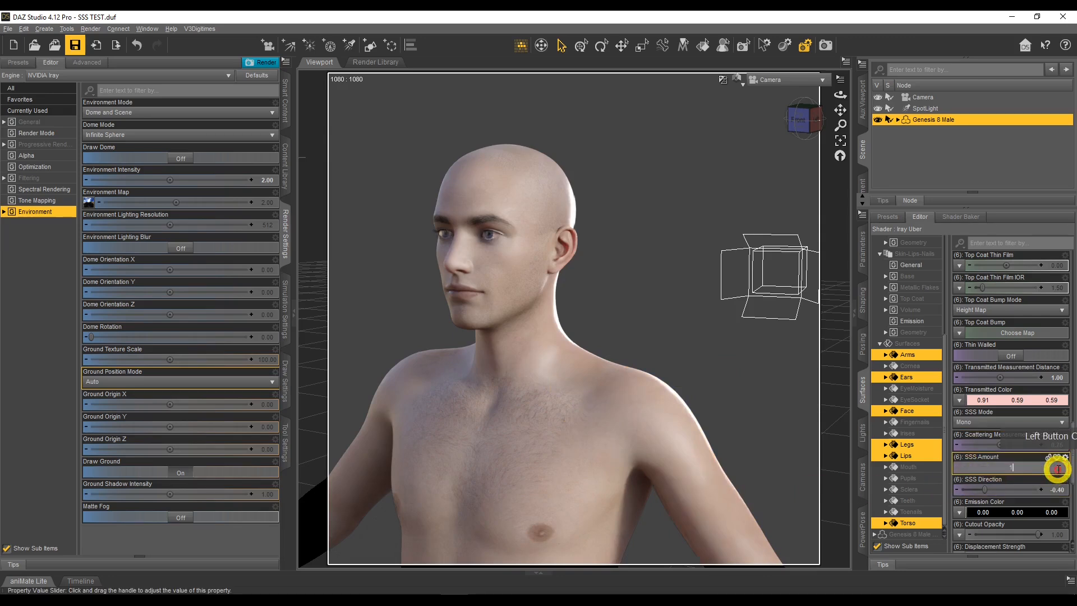
key("Return")
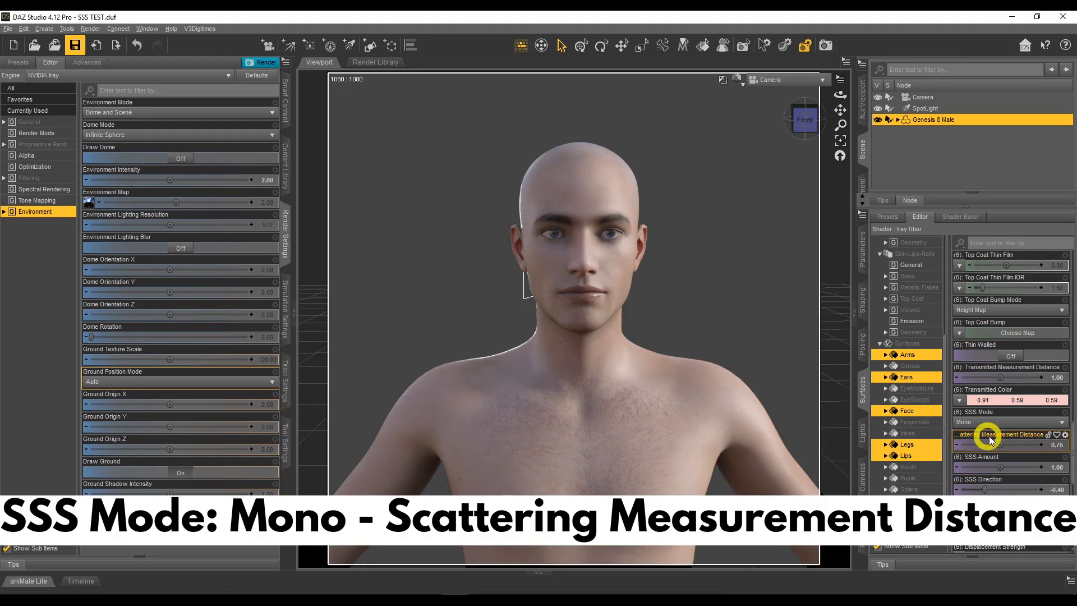
- Set the Environment Mode to Scene Only, try a Scattering Measurement Distance of 0.10, and examine the figure's ears and back
left_click(172, 118)
left_click(124, 156)
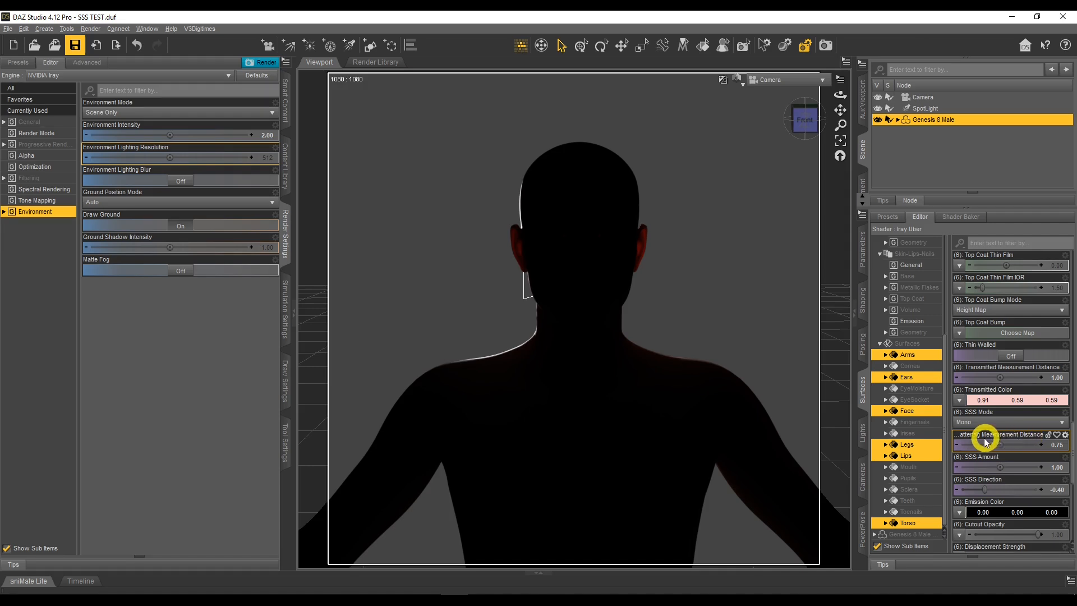
left_click(1057, 446)
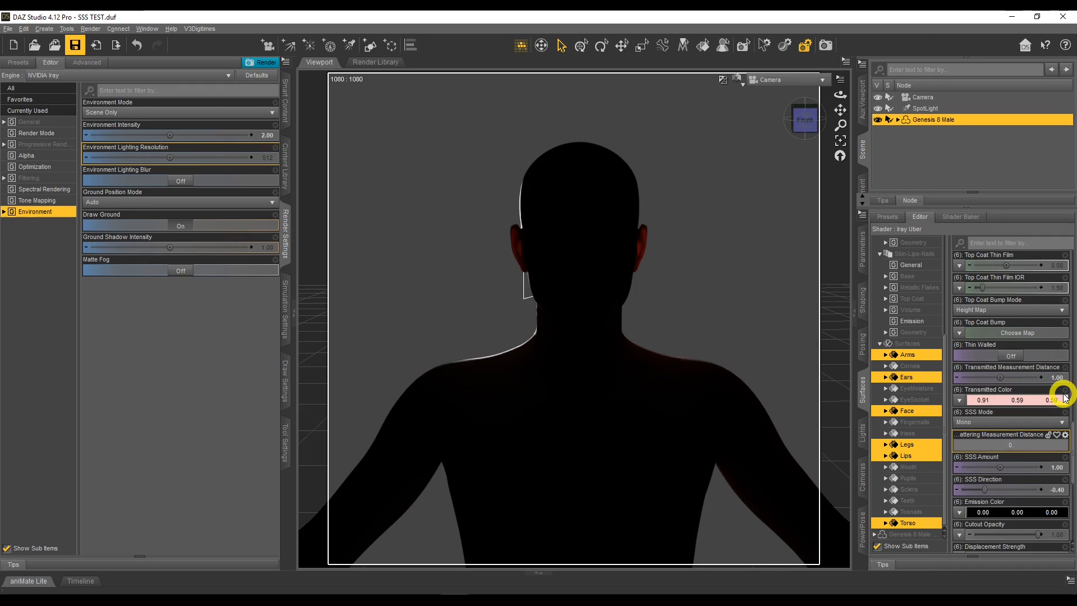
key("Return")
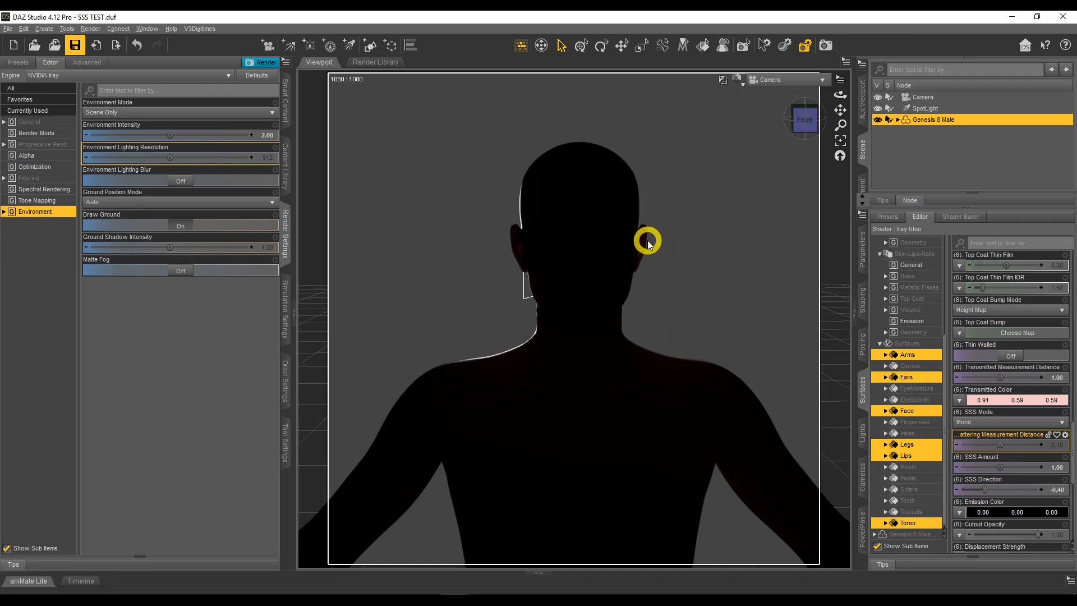
mouse_move(838, 96)
left_mouse_down()
mouse_move(818, 96)
mouse_move(830, 96)
left_mouse_up()
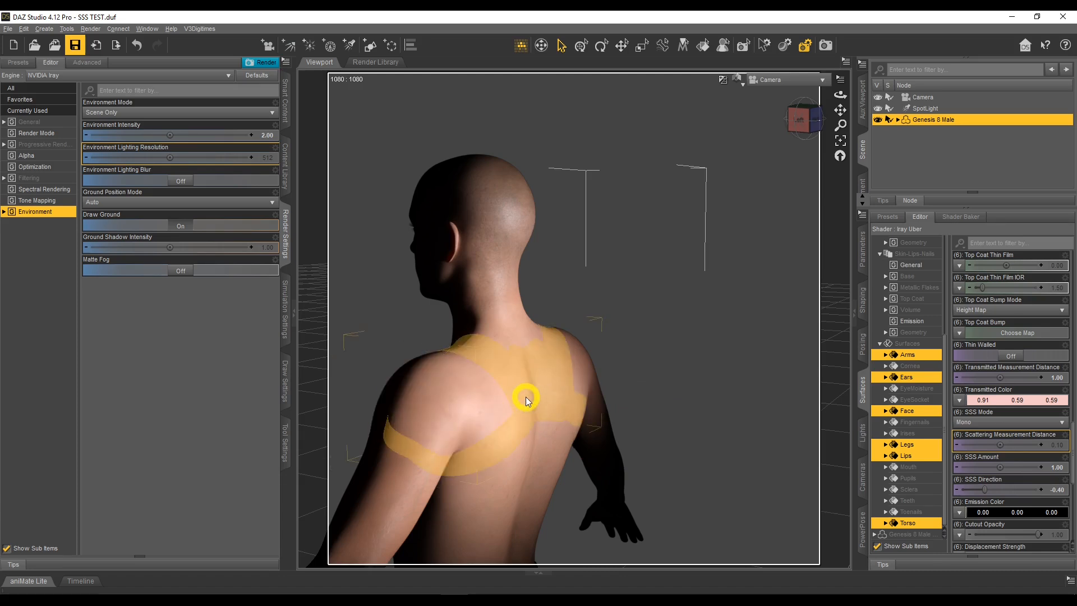
- Compare the skin's back and front under Dome and Scene lighting, and return the Environment Mode to Scene Only
left_click(209, 109)
left_click(149, 120)
left_click(852, 104)
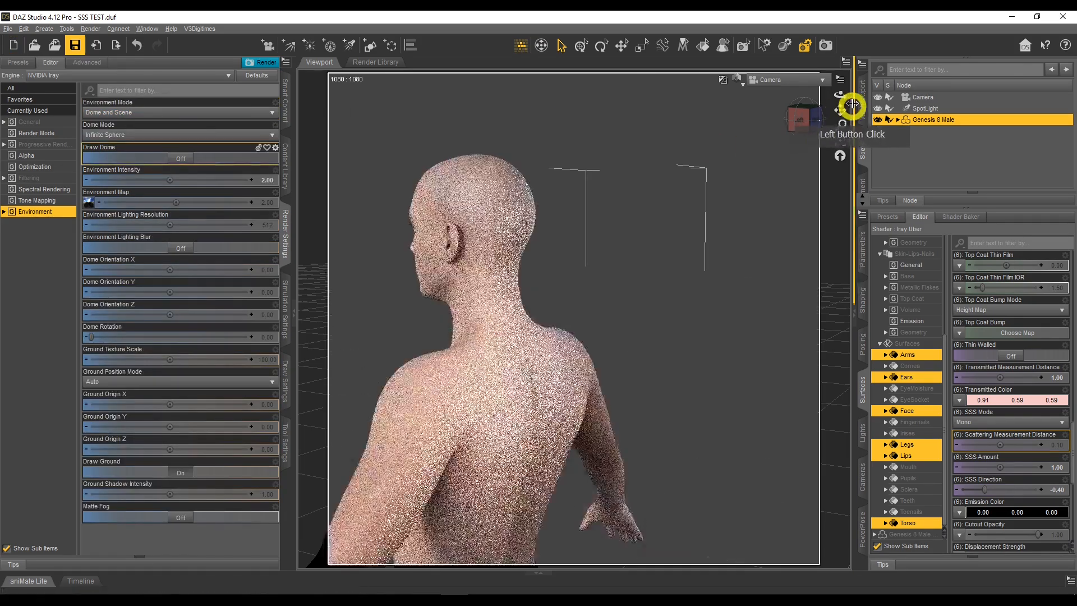
left_click_drag(847, 93, 841, 93)
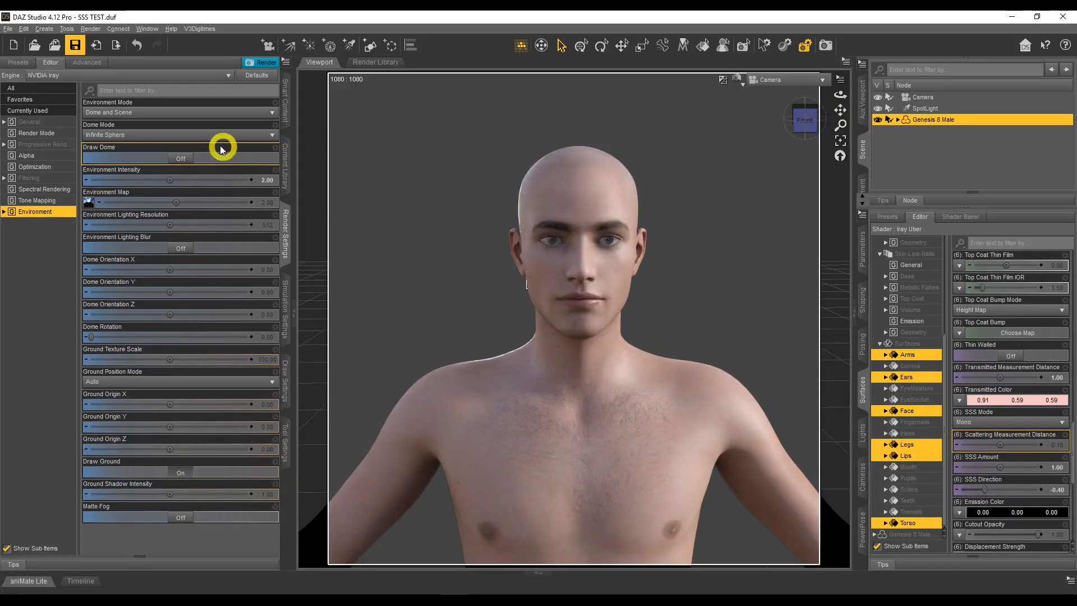
left_click(133, 112)
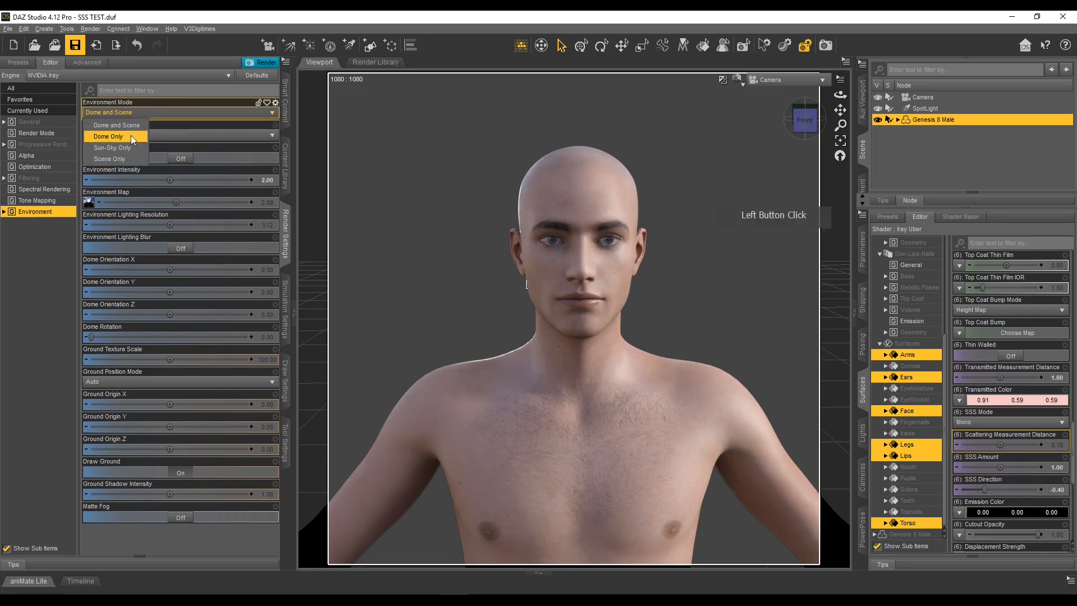
left_click(132, 154)
left_click(469, 234)
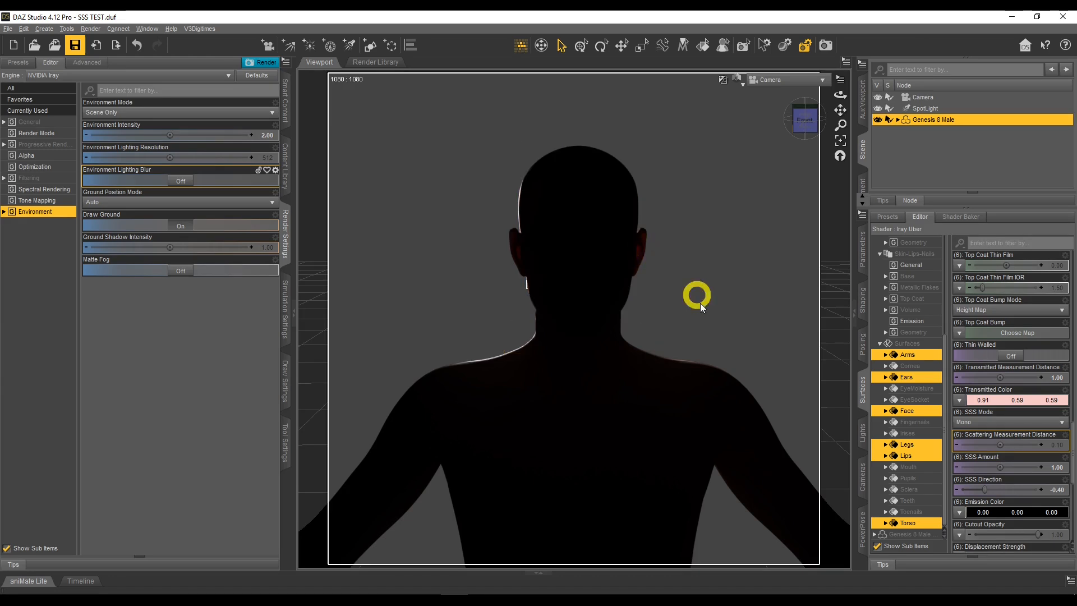
- Set the skin surfaces' Transmitted Measurement Distance to 1.50 and Scattering Measurement Distance to 0.50
left_click(1057, 378)
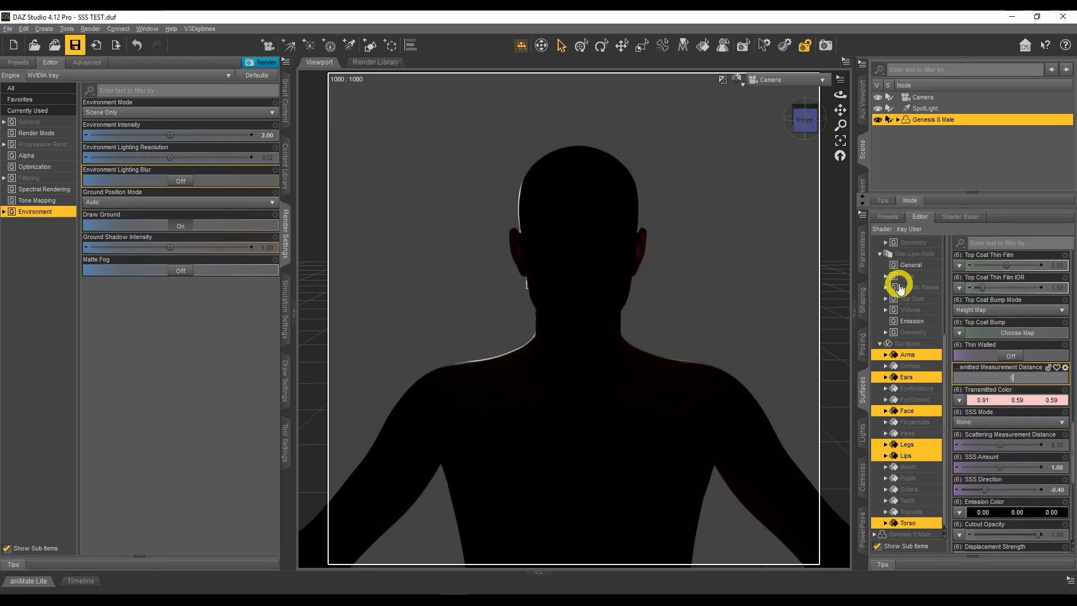
key("Return")
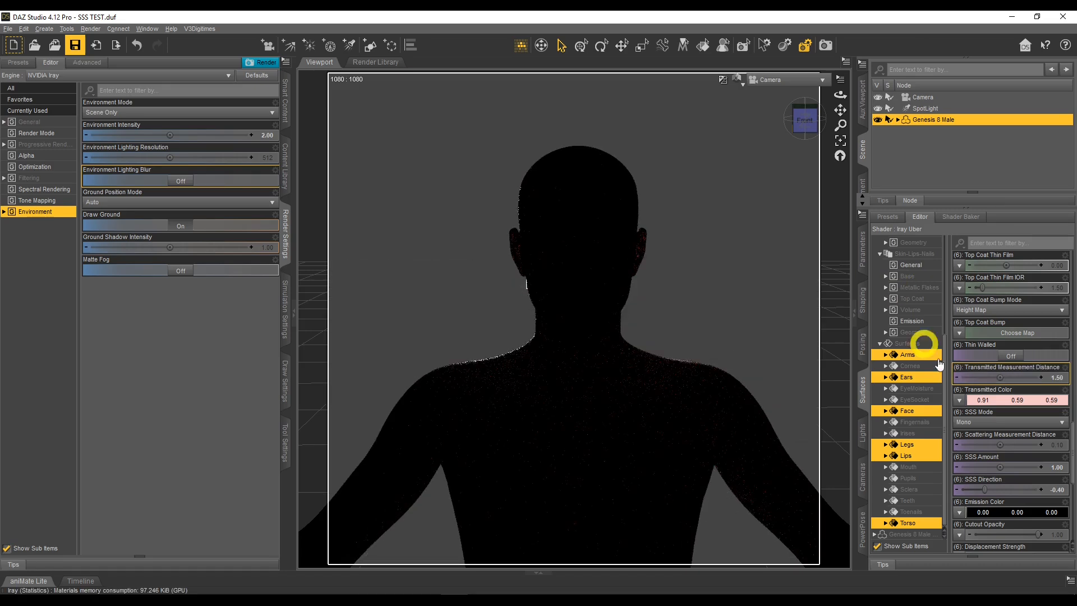
left_click(1059, 445)
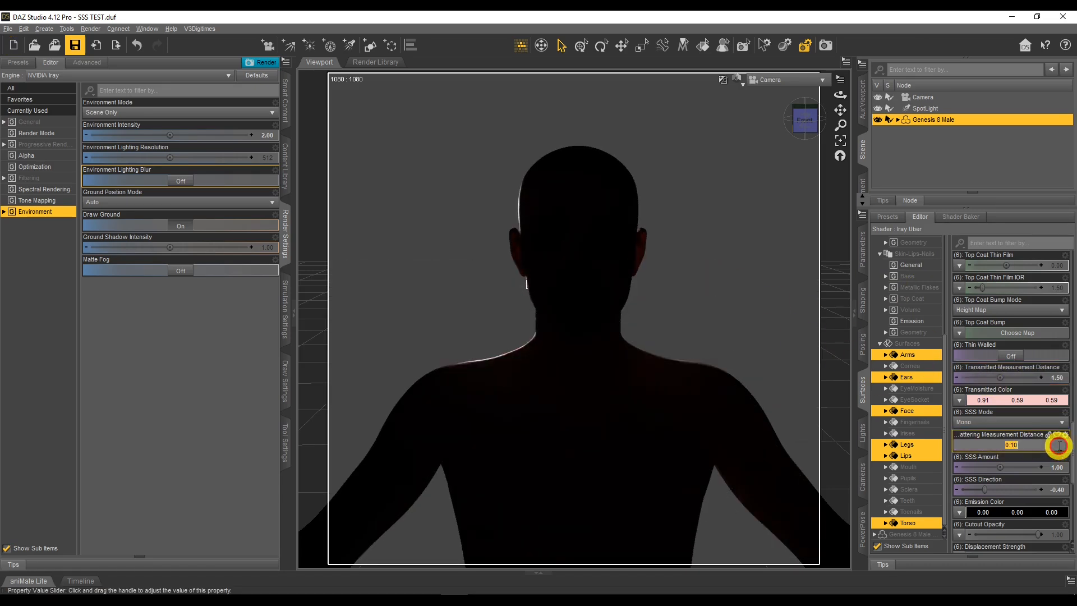
type("0.5")
key("Return")
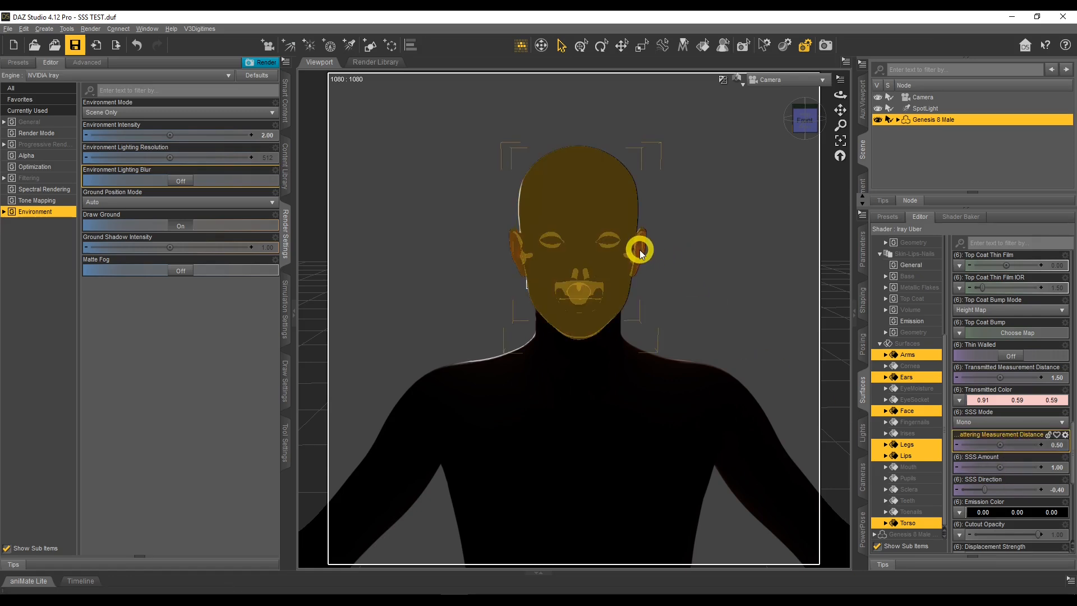
- Compare the skin from front and back under Dome and Scene and Scene Only lighting, ending with the Environment Mode on Dome and Scene
left_click(165, 114)
left_click(117, 125)
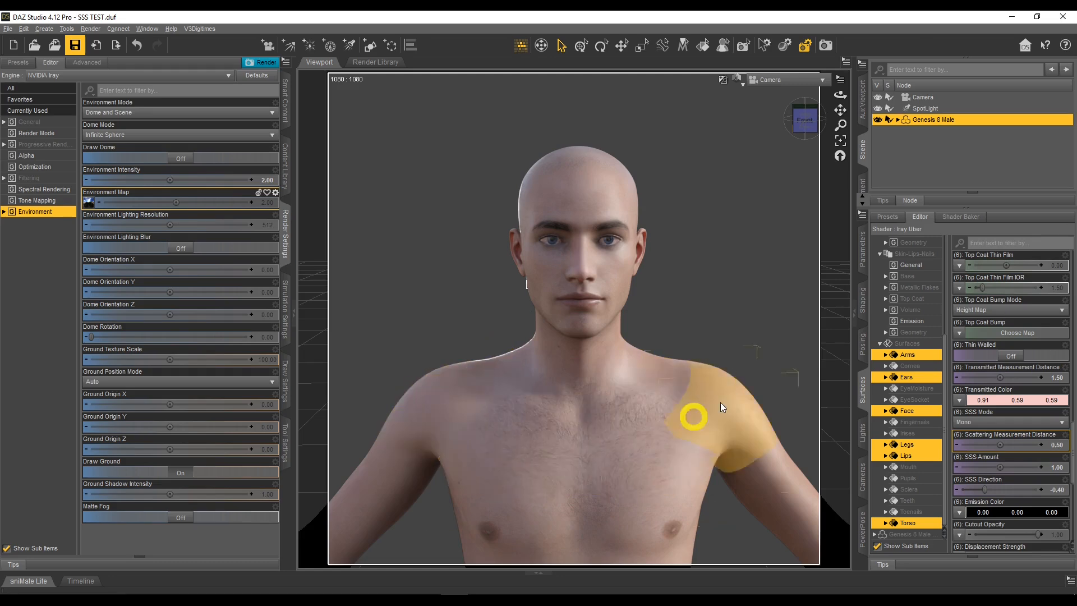
left_click_drag(845, 100, 449, 189)
left_click(98, 112)
left_click(108, 157)
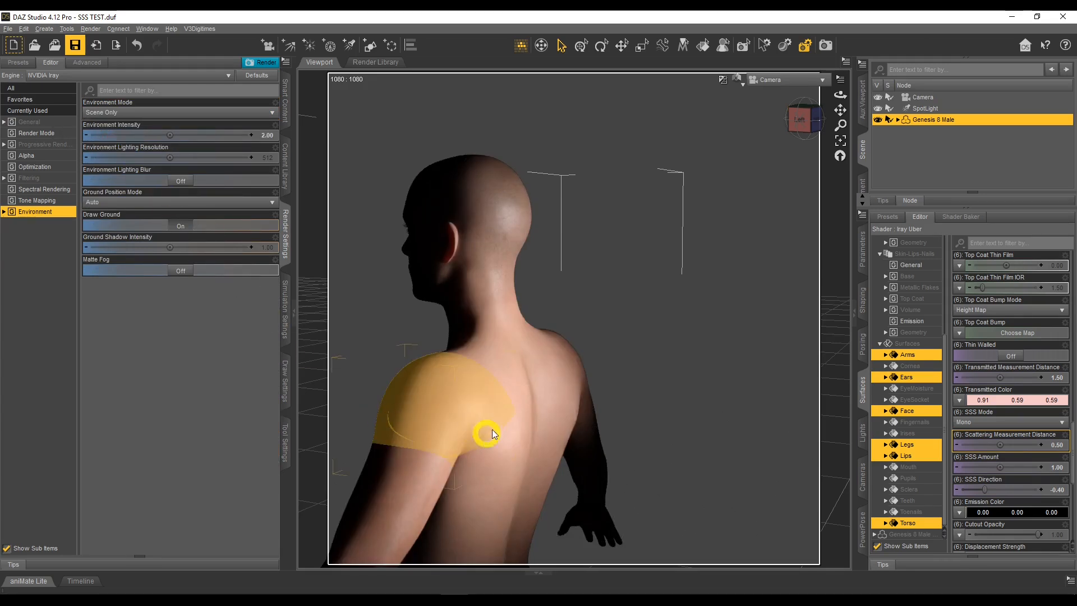
left_click_drag(793, 124, 840, 95)
left_click(177, 112)
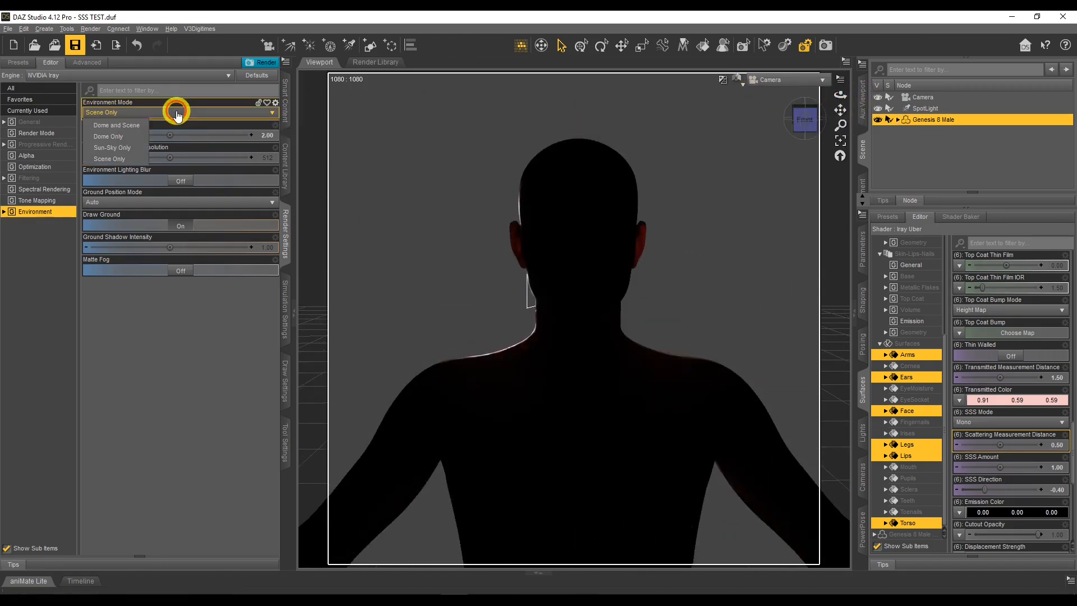
left_click(126, 126)
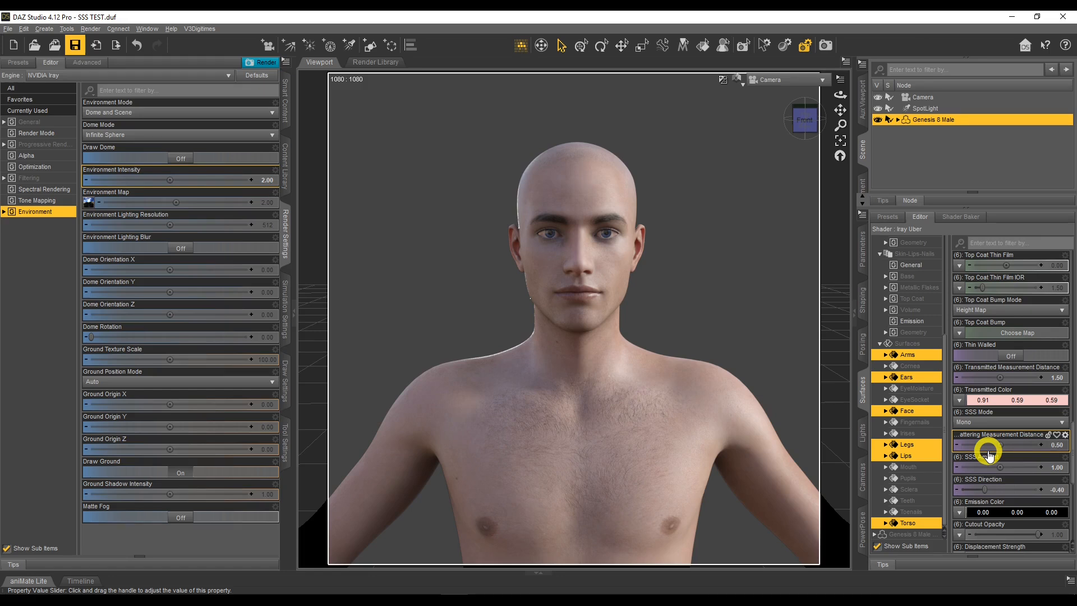
- Try a pale yellow SSS Reflectance Tint of 0.88, 0.84, 0.55 on the selected skin surfaces
scroll(1015, 483, "up", 10)
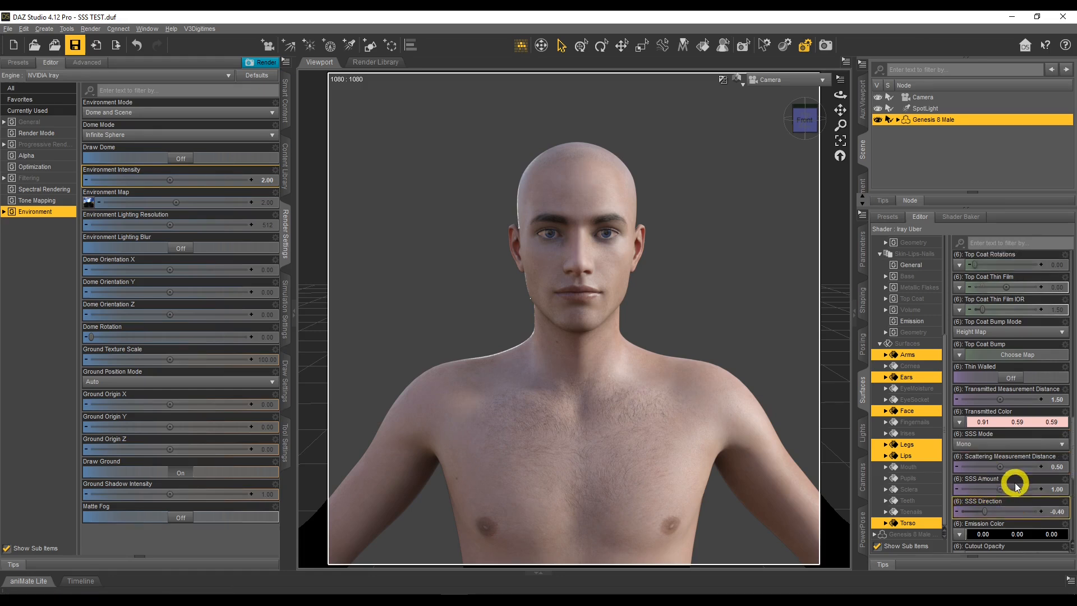
scroll(1016, 485, "up", 10)
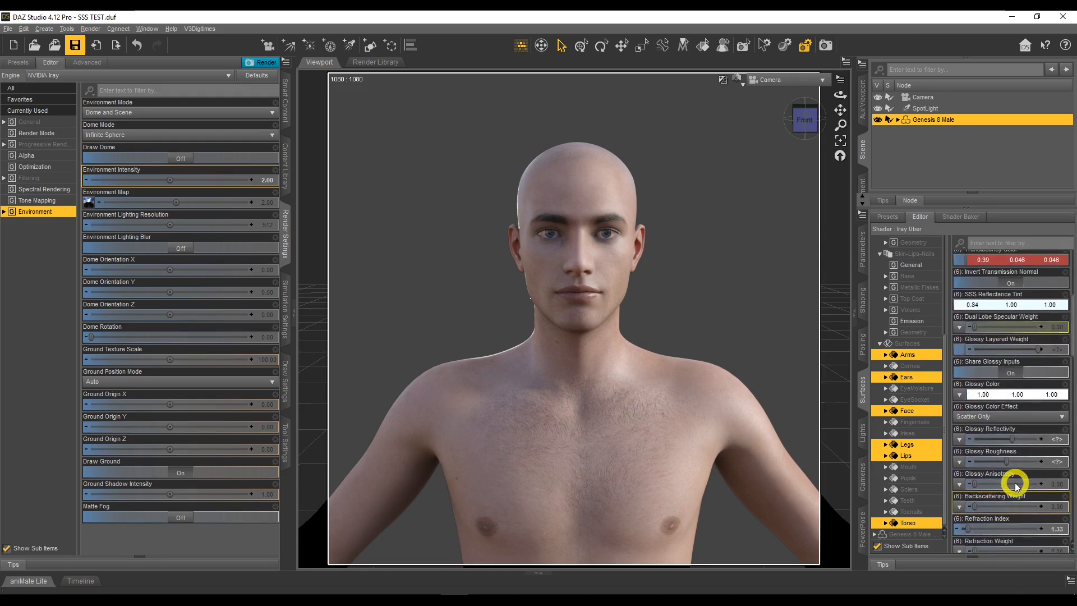
scroll(1017, 486, "up", 3)
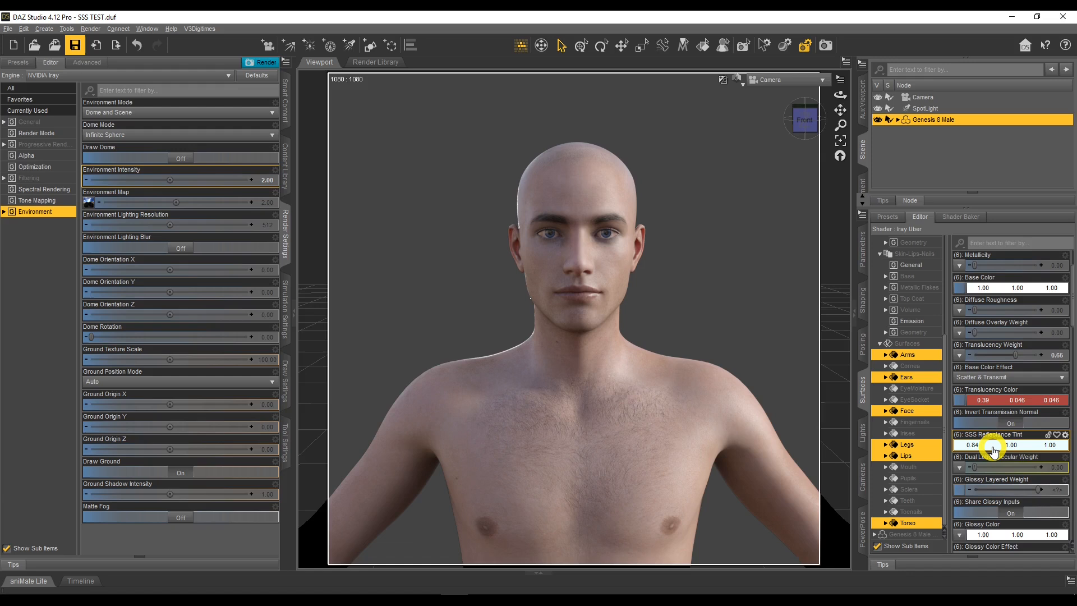
left_click(993, 449)
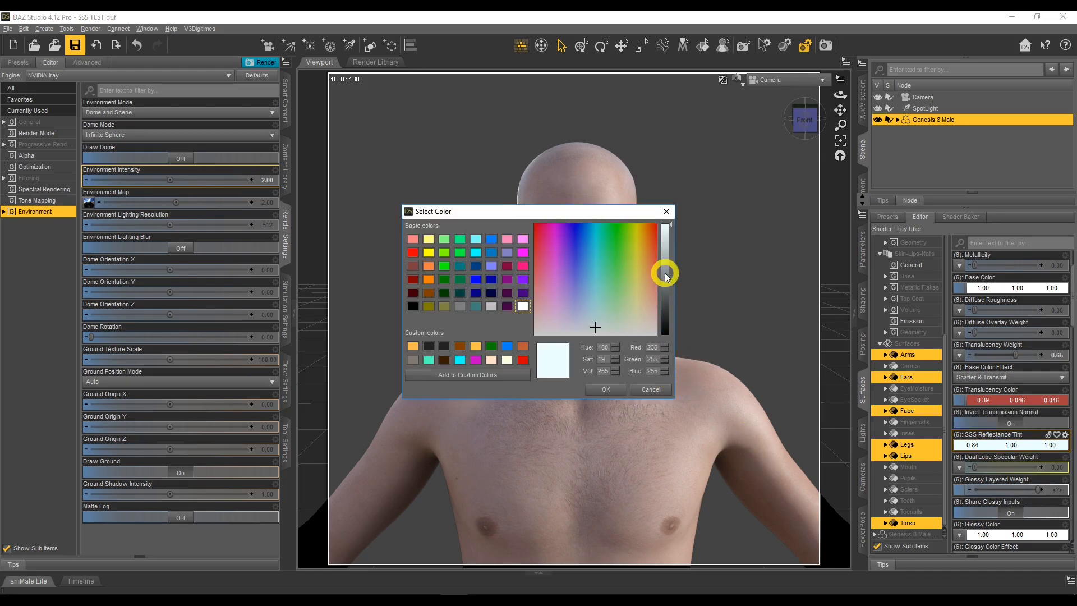
left_click(672, 224)
left_click_drag(672, 225, 673, 234)
left_click_drag(610, 321, 639, 313)
left_click(610, 390)
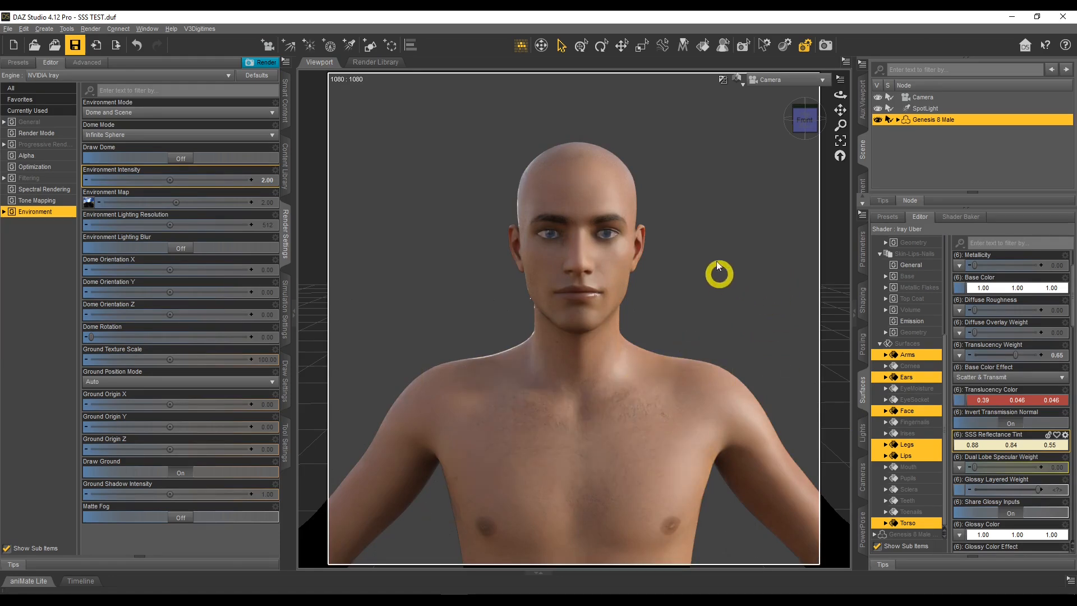
- Check the yellow-tinted skin under Scene Only lighting, and return the Environment Mode to Dome and Scene
left_click(140, 111)
left_click(126, 156)
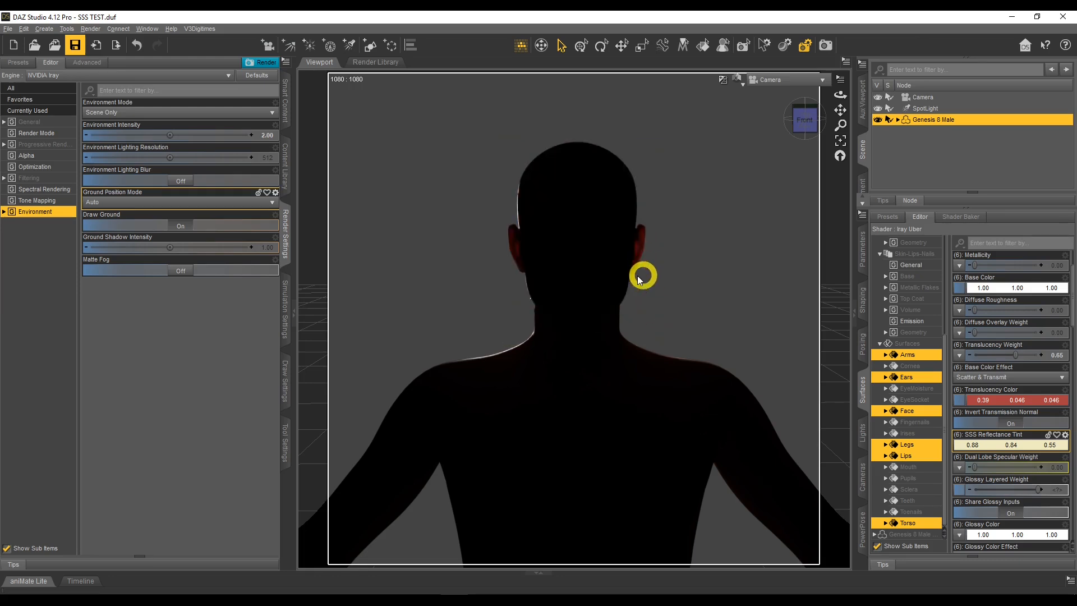
left_click(128, 112)
left_click(126, 123)
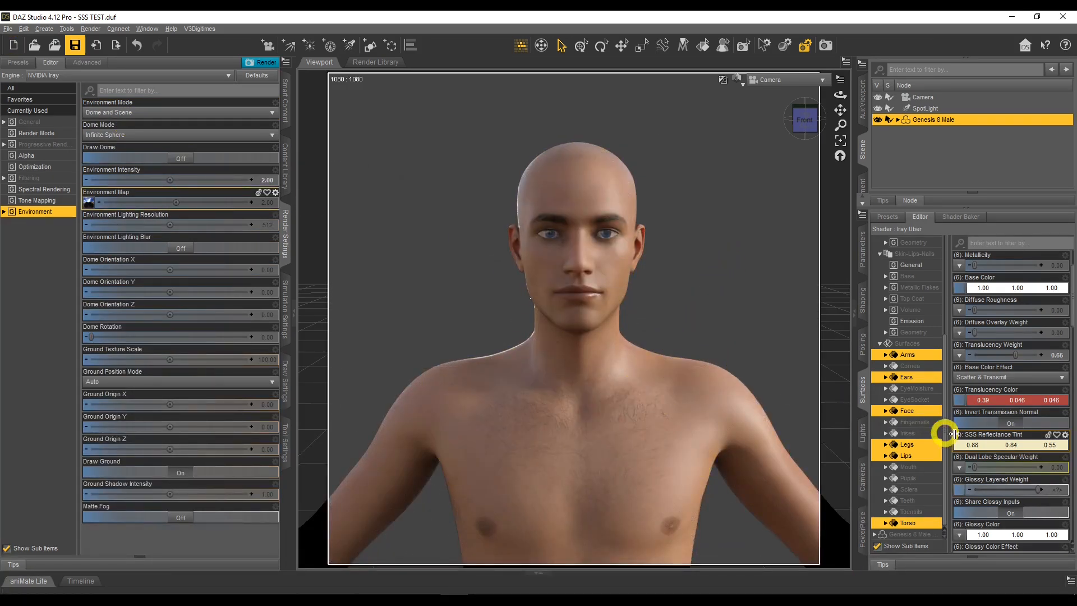
- Try a light blue SSS Reflectance Tint of 0.52, 0.54, 0.88 on the selected skin surfaces
left_click(996, 445)
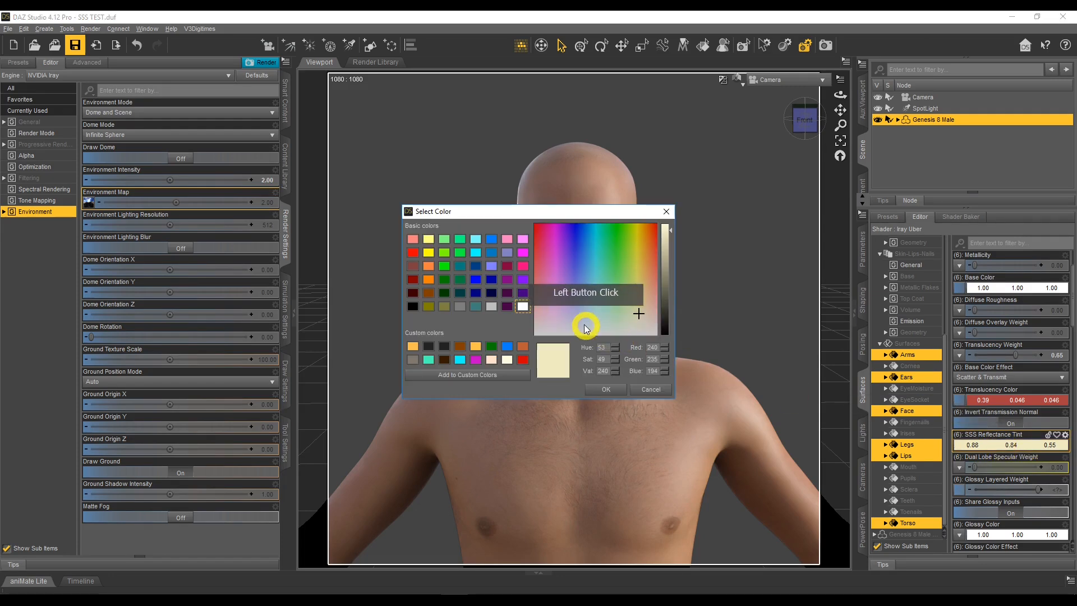
left_click(577, 313)
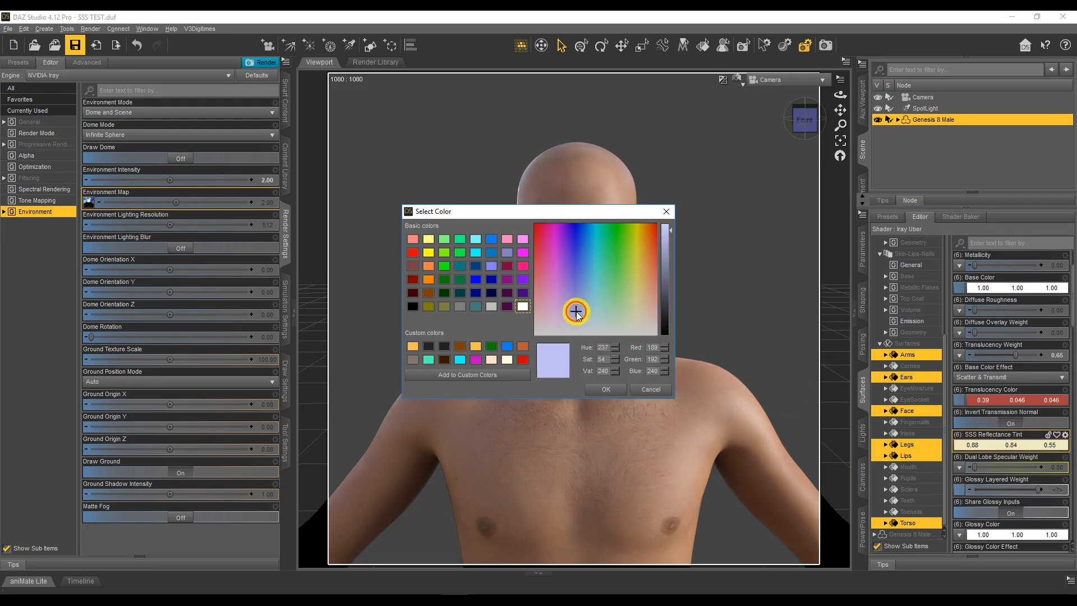
left_click(605, 389)
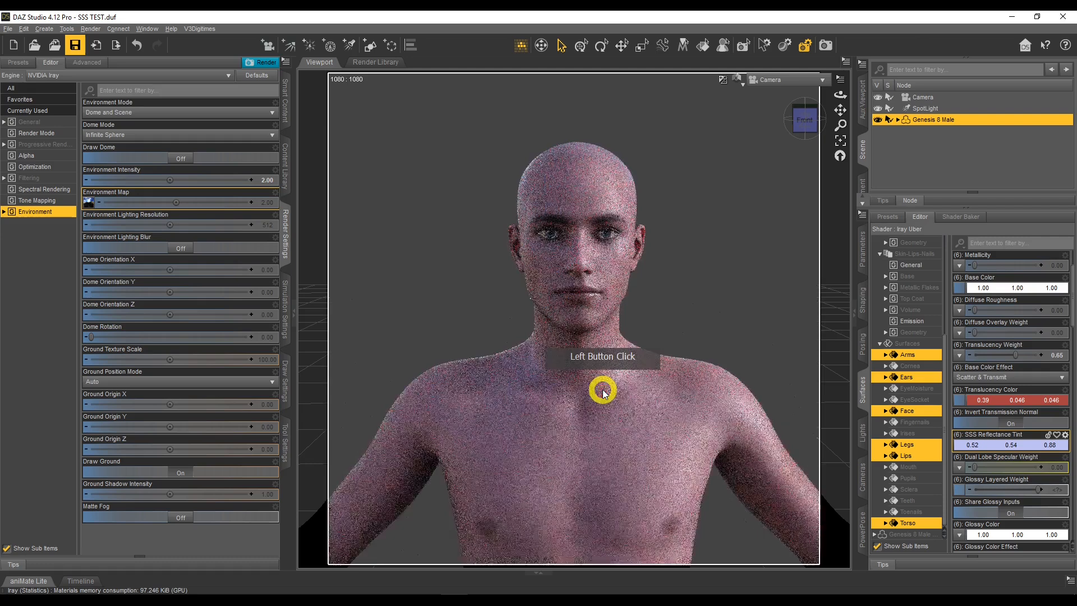
- Soften the skin surfaces' SSS Reflectance Tint to a paler blue of 0.69, 0.69, 0.88
left_click(1004, 445)
left_click(611, 339)
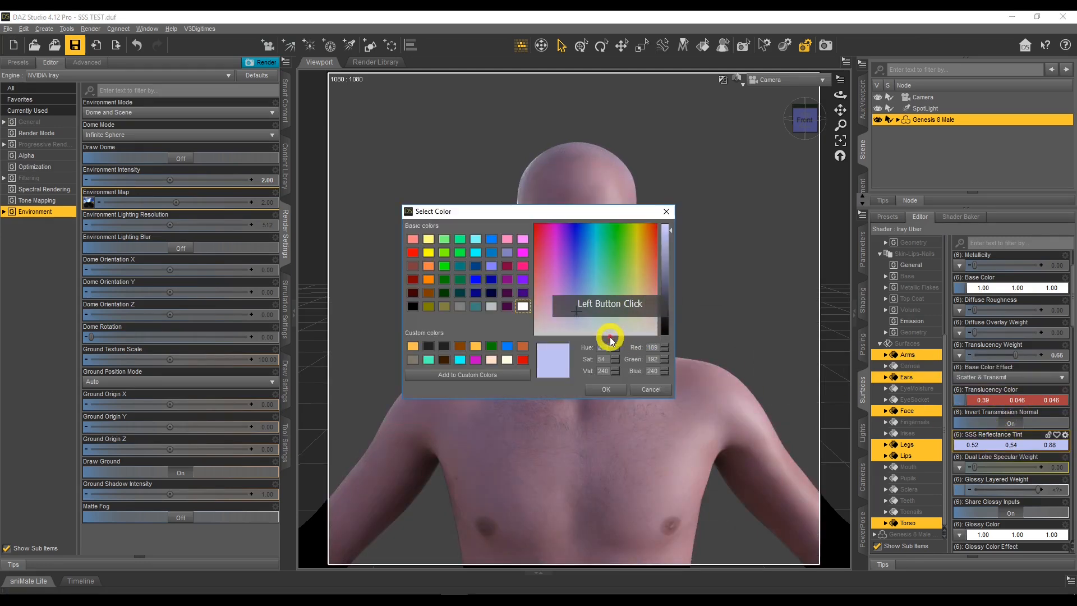
left_click(576, 323)
left_click(605, 389)
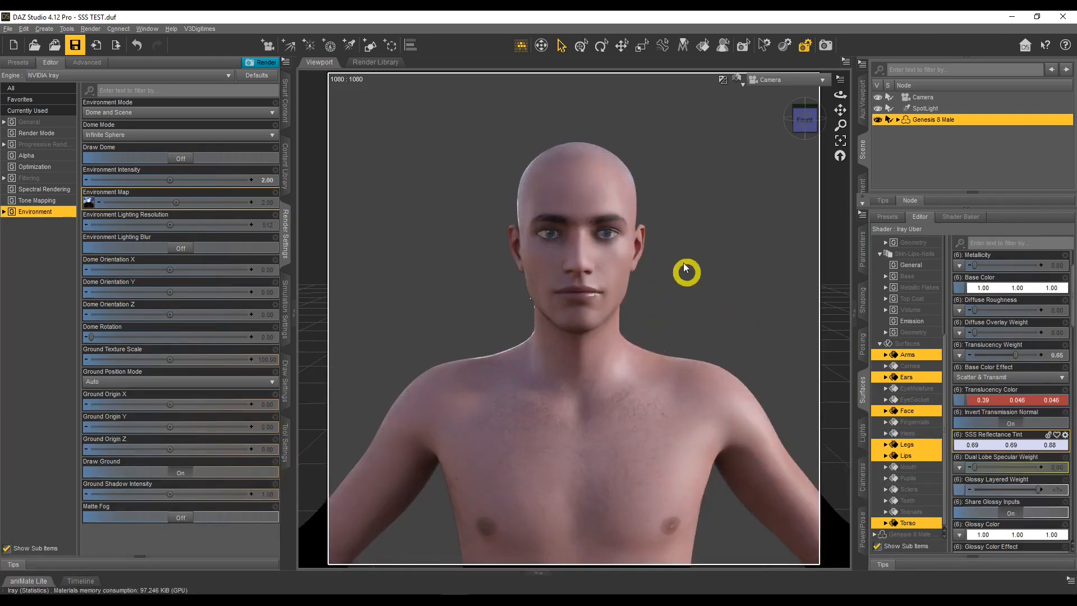
- Try a pale cyan SSS Reflectance Tint of 0.63, 0.88, 0.88 on the selected skin surfaces
left_click(959, 445)
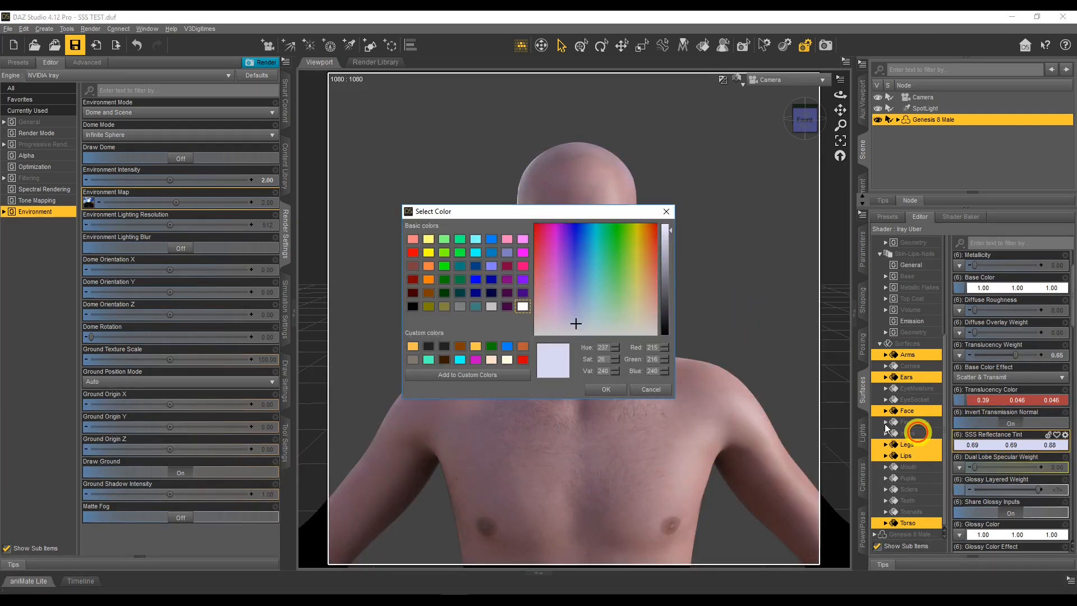
left_click(595, 319)
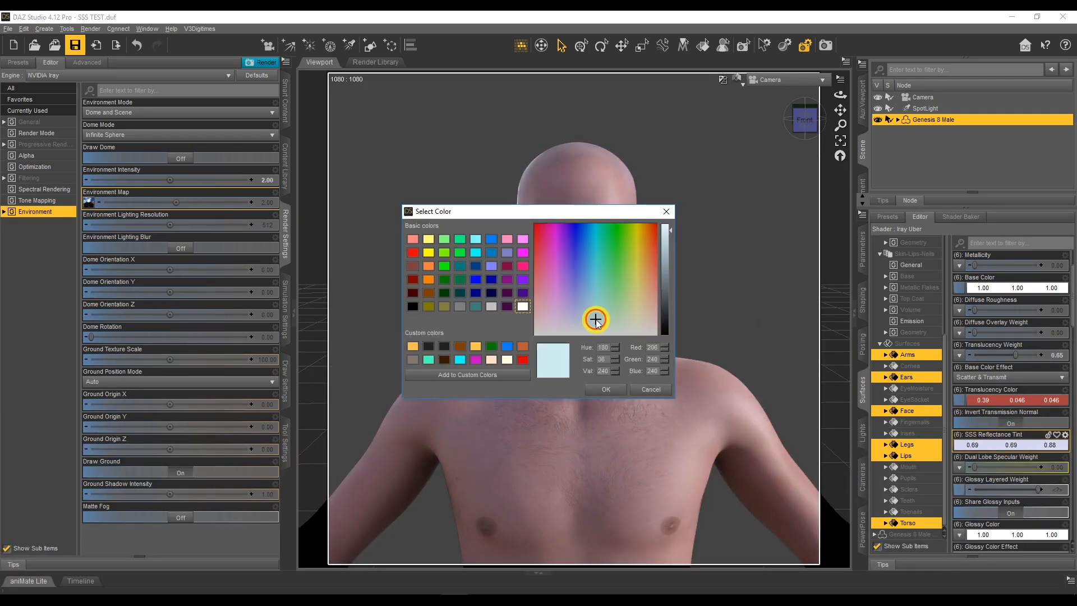
left_click(606, 389)
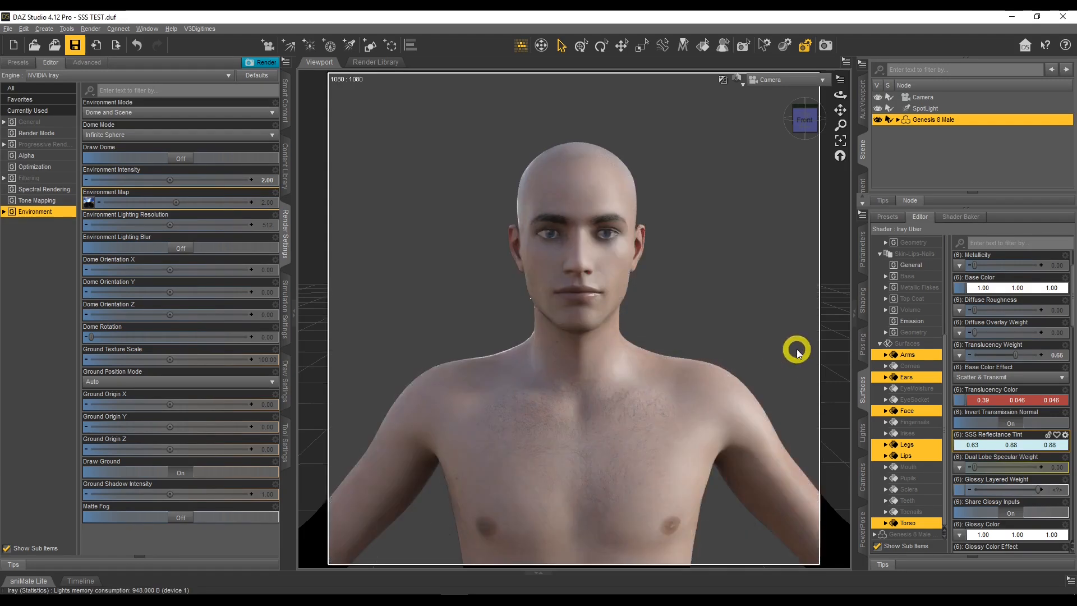
- Try a pale yellow-green SSS Reflectance Tint of 0.85, 0.88, 0.61 on the selected skin surfaces
left_click(991, 445)
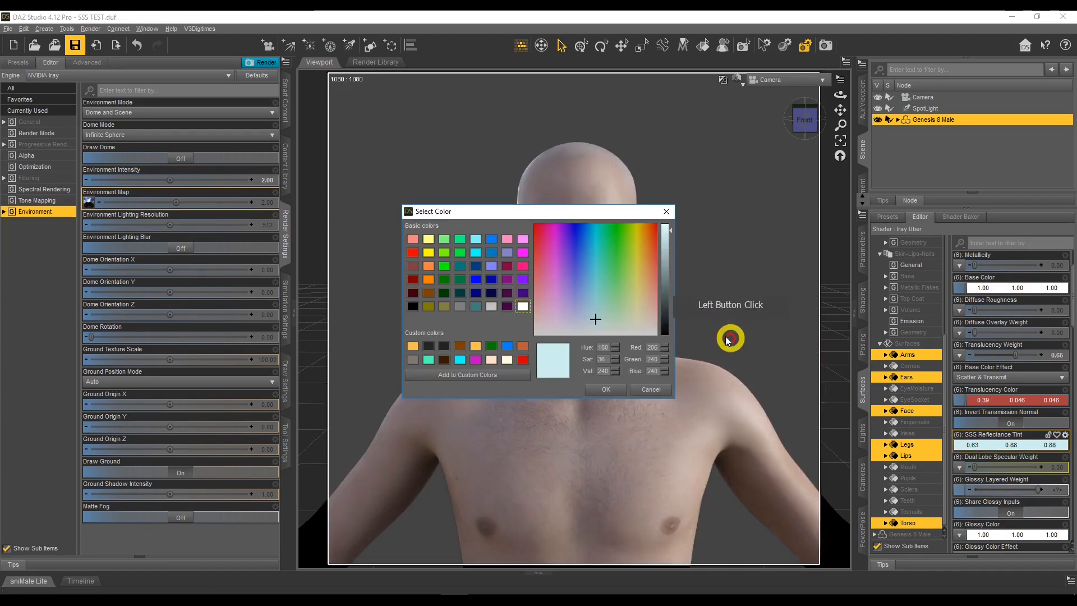
left_click(635, 319)
left_click(618, 388)
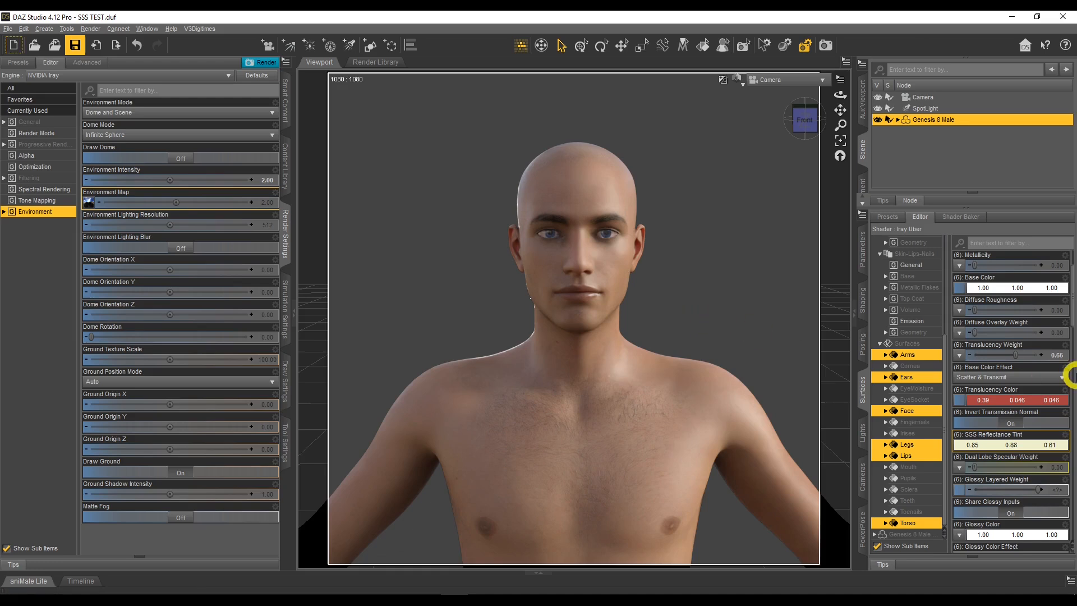
- Set the SSS Mode of the selected skin surfaces to Chromatic
scroll(1020, 354, "down", 3)
scroll(1021, 357, "down", 6)
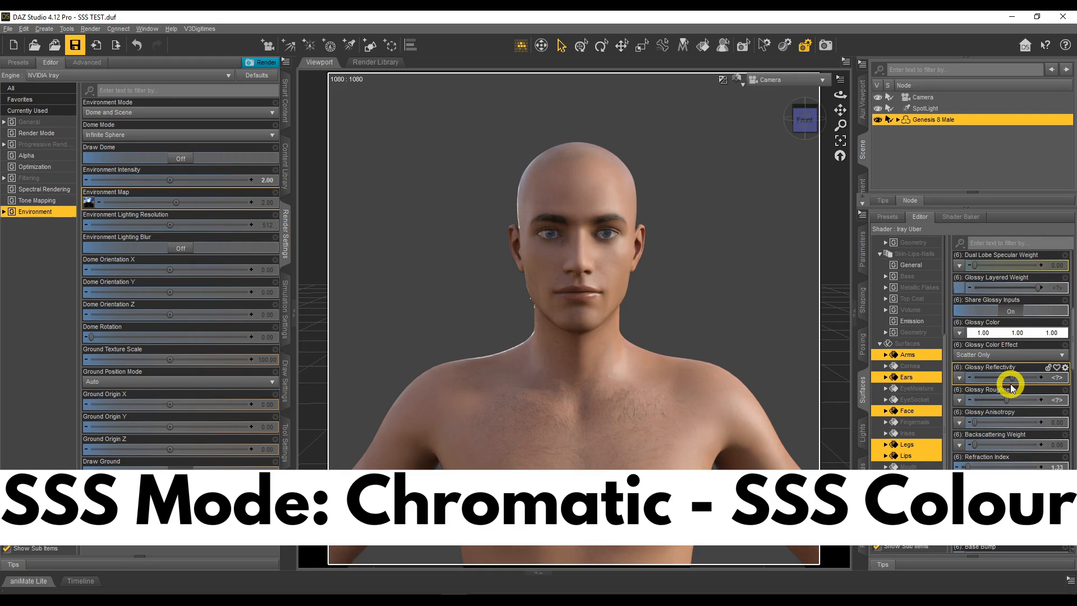
scroll(1012, 386, "down", 15)
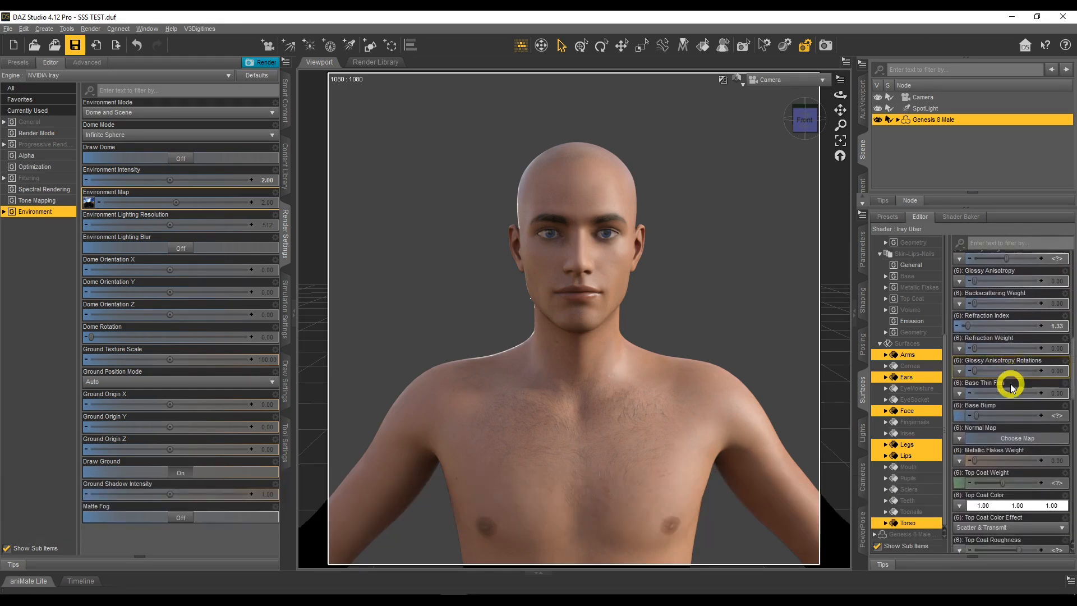
scroll(1011, 386, "down", 6)
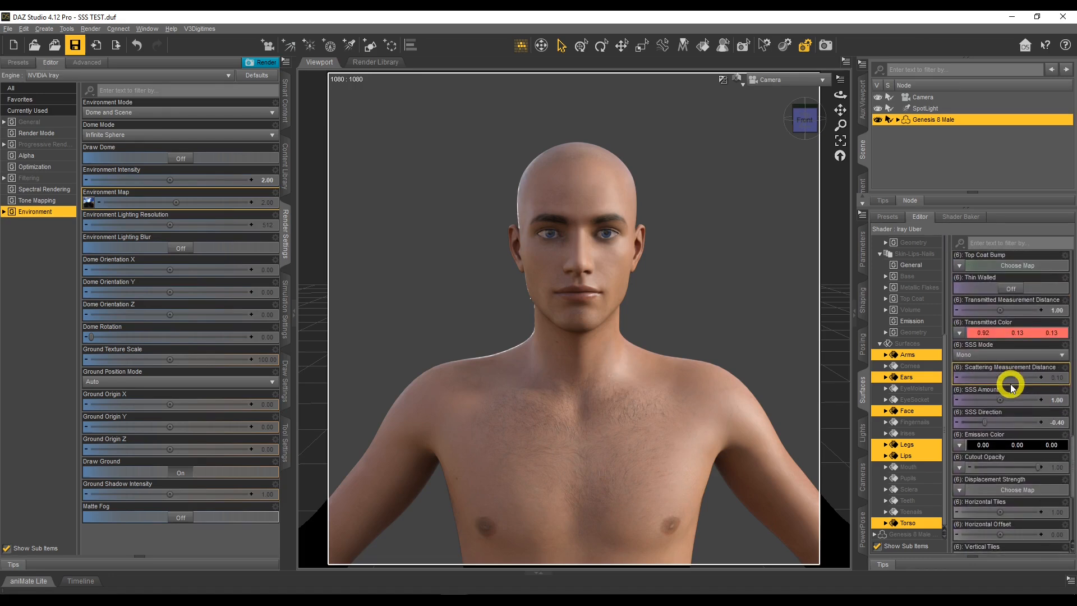
scroll(1012, 386, "down", 3)
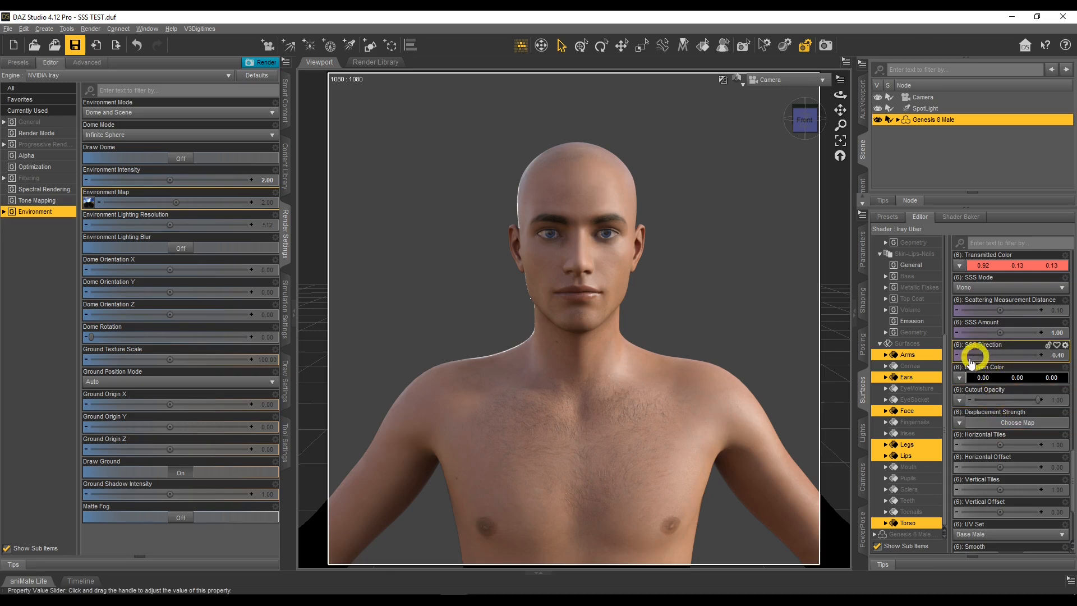
left_click(982, 283)
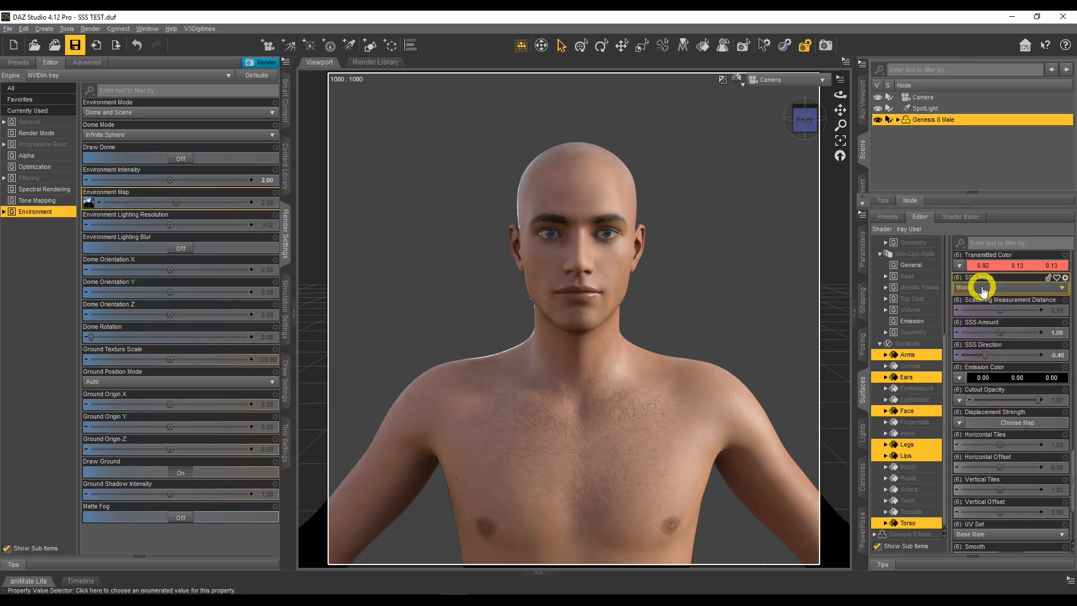
left_click(981, 311)
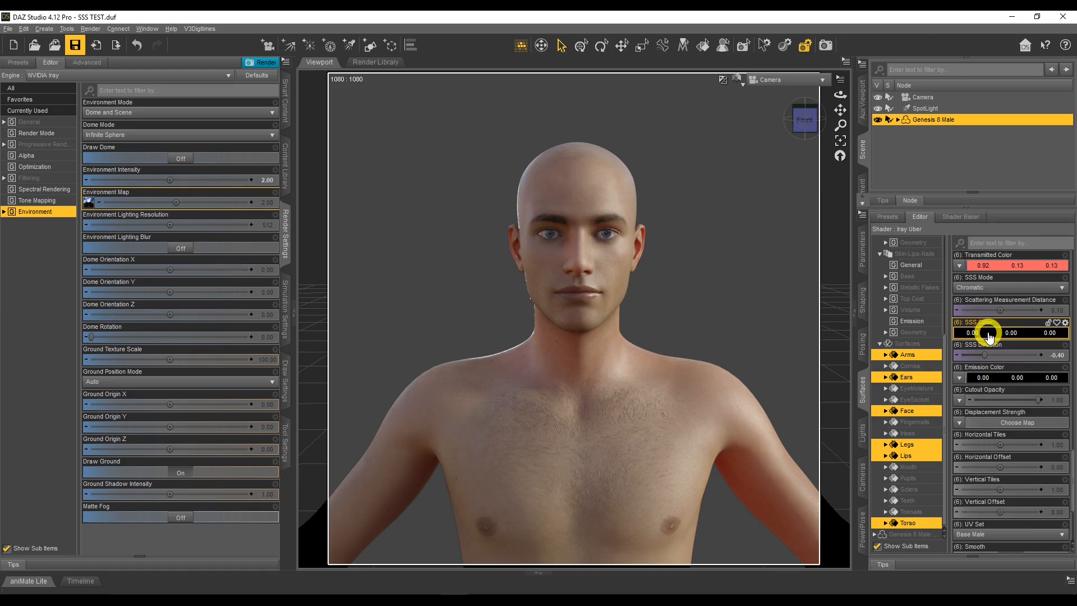
- Set the skin surfaces' SSS Color to a light pink of 0.85, 0.48, 0.66
left_click(989, 336)
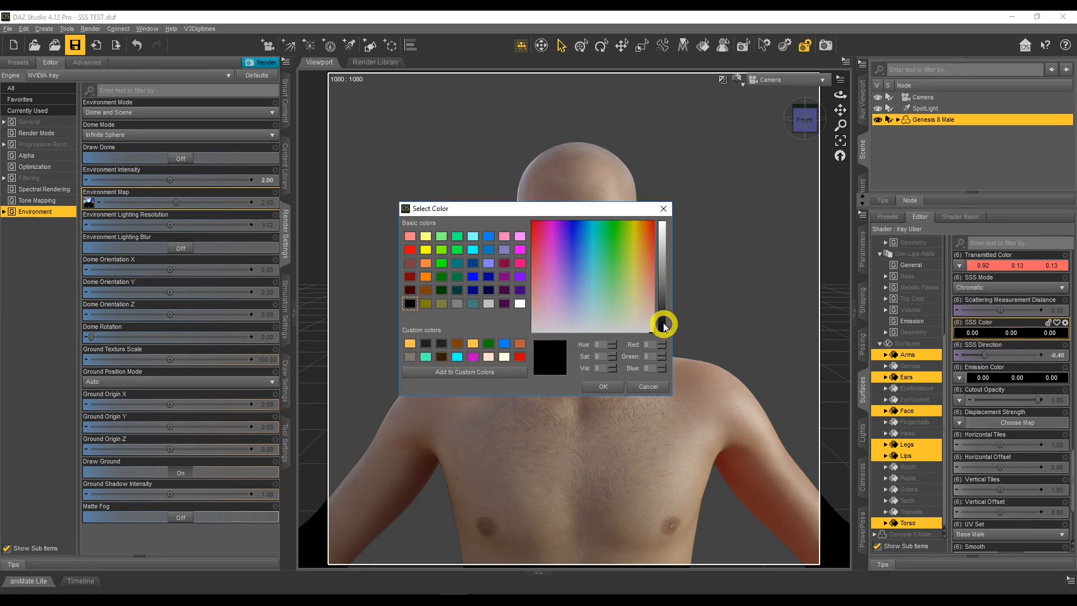
left_click(544, 300)
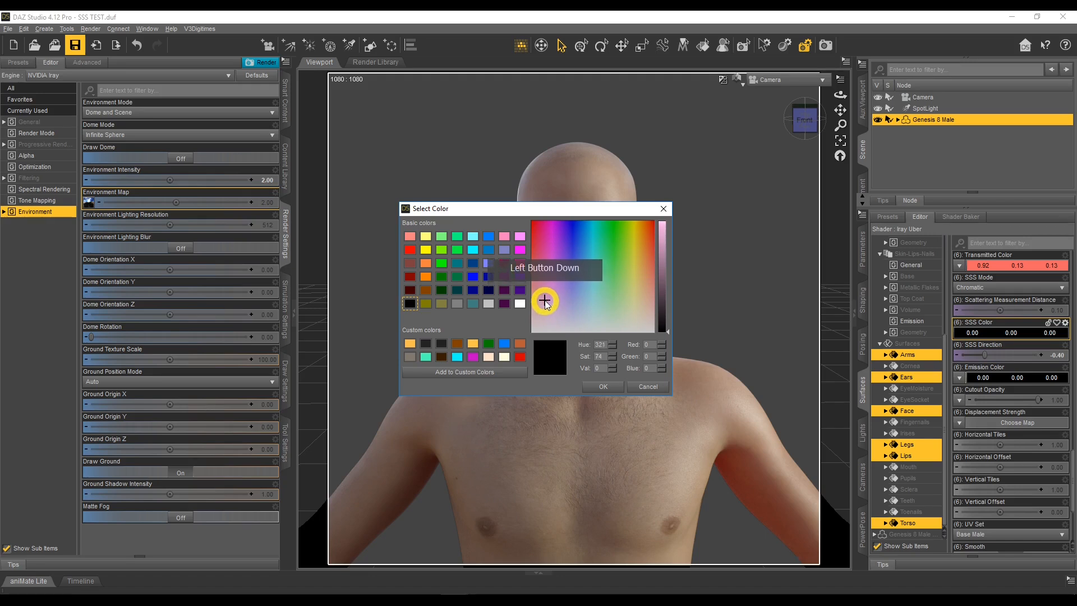
left_click_drag(666, 329, 669, 230)
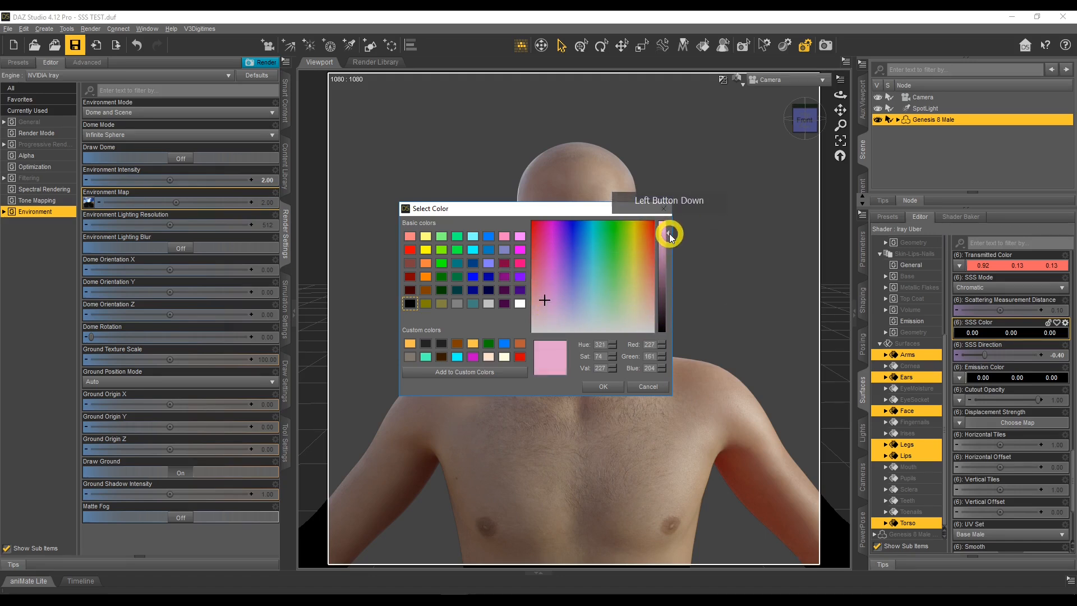
mouse_move(548, 312)
left_mouse_down()
mouse_move(550, 323)
mouse_move(547, 303)
mouse_move(565, 300)
left_mouse_up()
left_click_drag(666, 233, 668, 232)
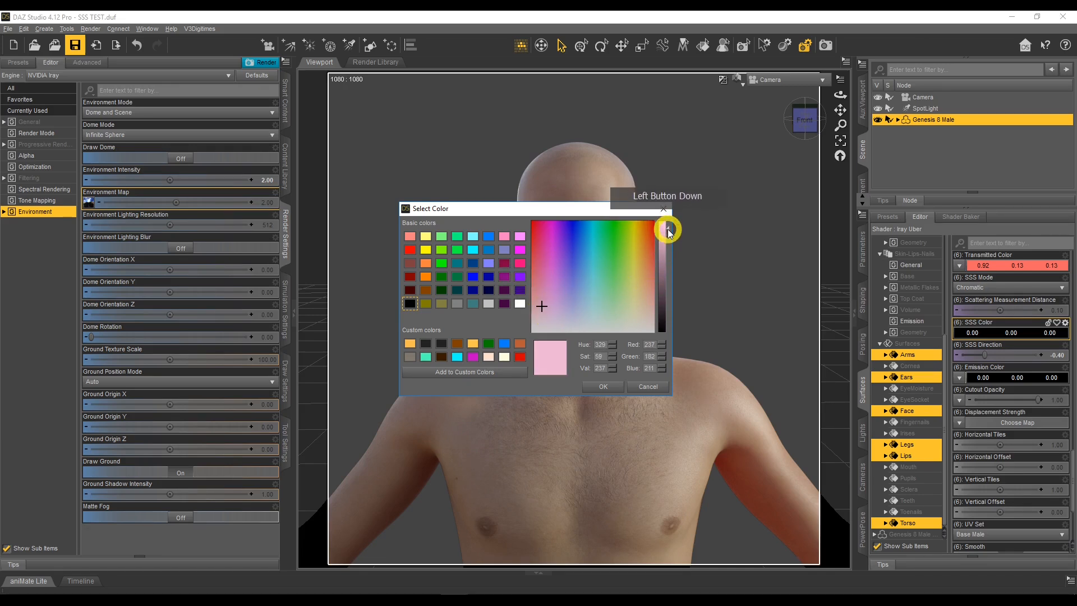
left_click(616, 386)
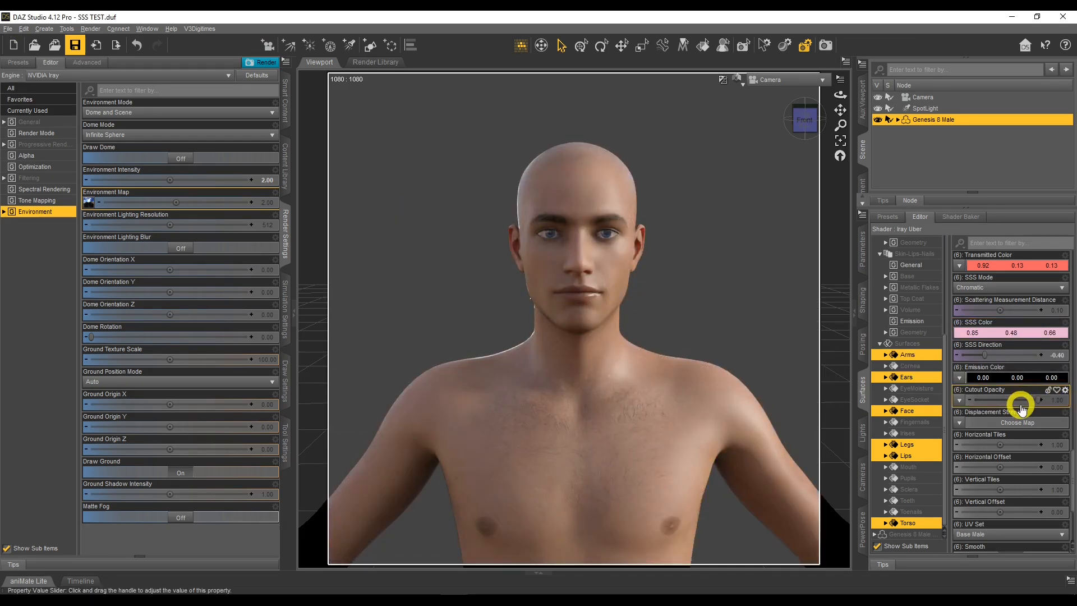
- Check the chromatic scattering on the skin under Scene Only lighting, and return the Environment Mode to Dome and Scene
left_click(148, 113)
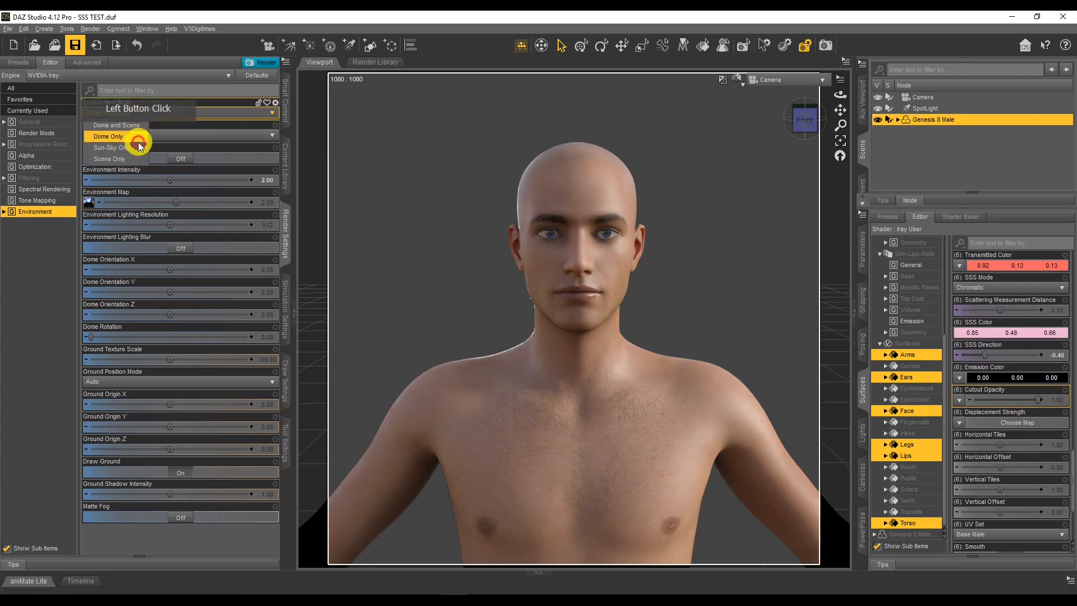
left_click(132, 159)
left_click(606, 363)
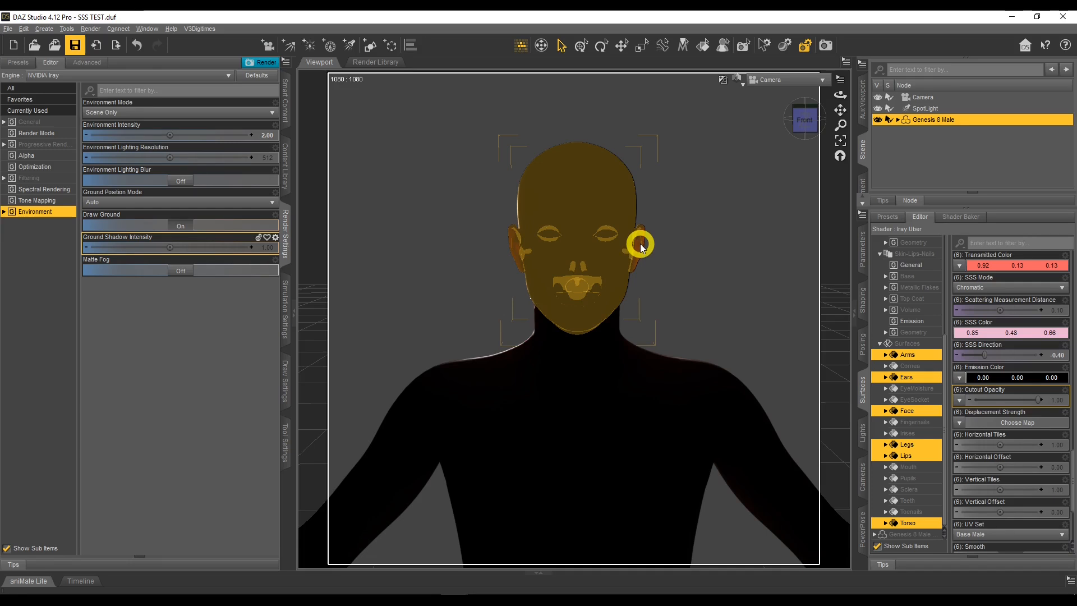
left_click(180, 113)
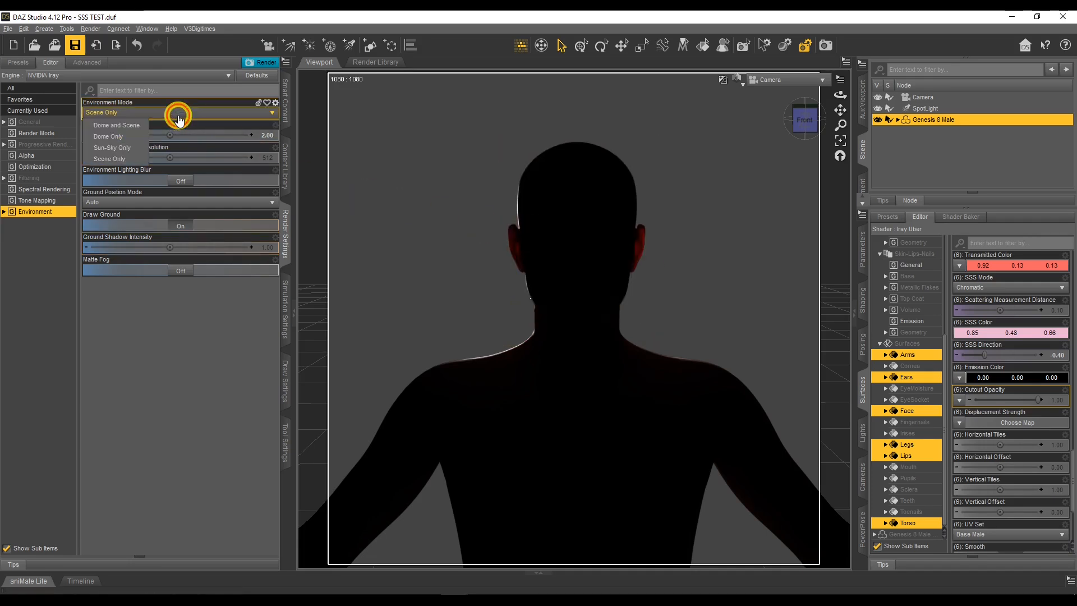
left_click(143, 126)
- Set the skin surfaces' Translucency Color to a brown of 0.27, 0.099, 0.023
scroll(1037, 376, "up", 5)
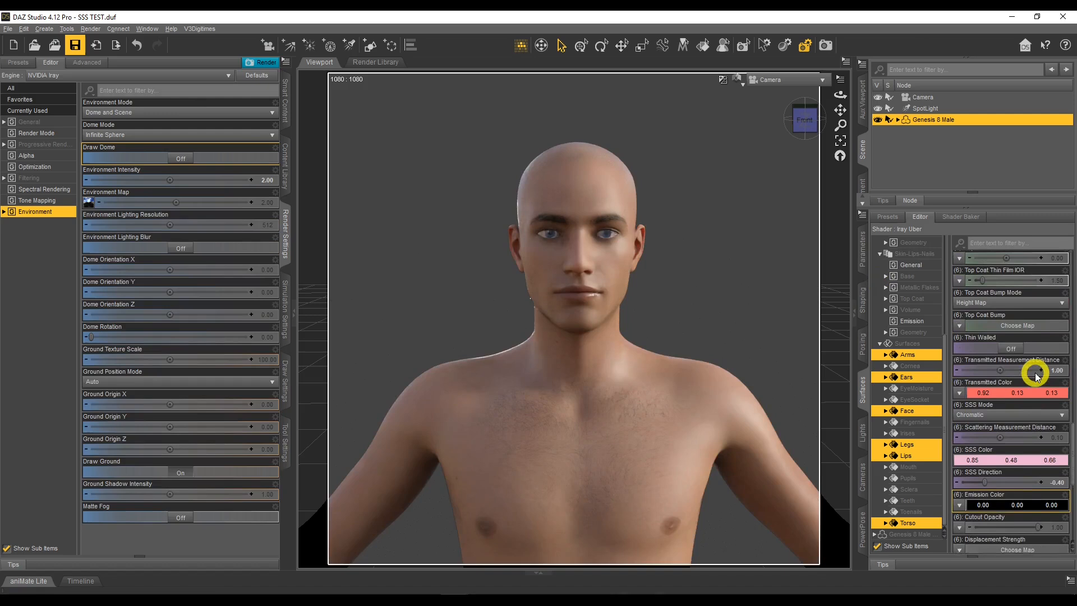
scroll(1036, 376, "up", 2)
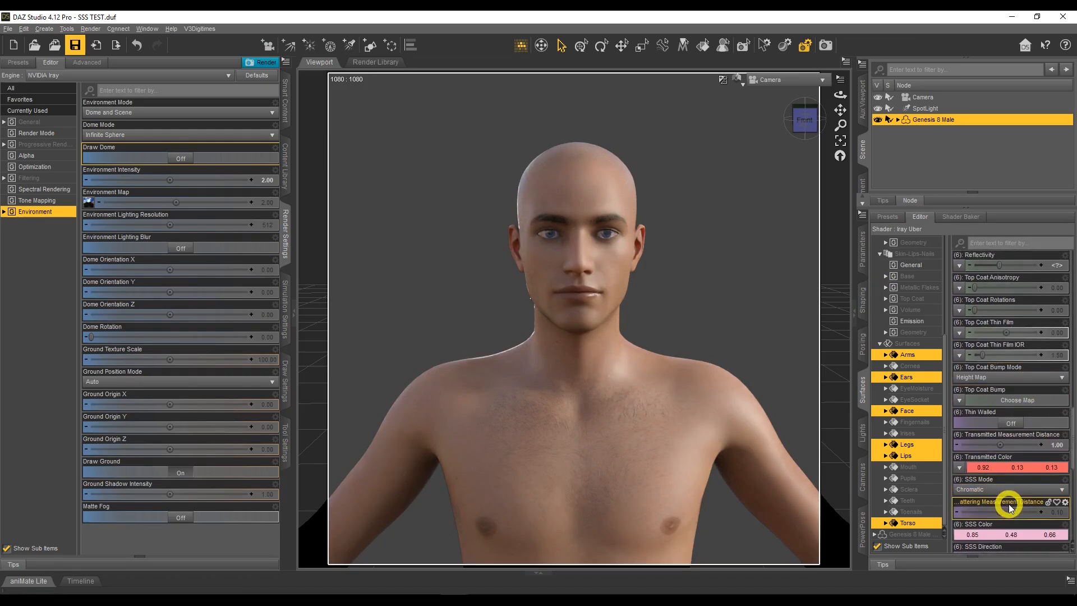
scroll(1008, 521, "up", 10)
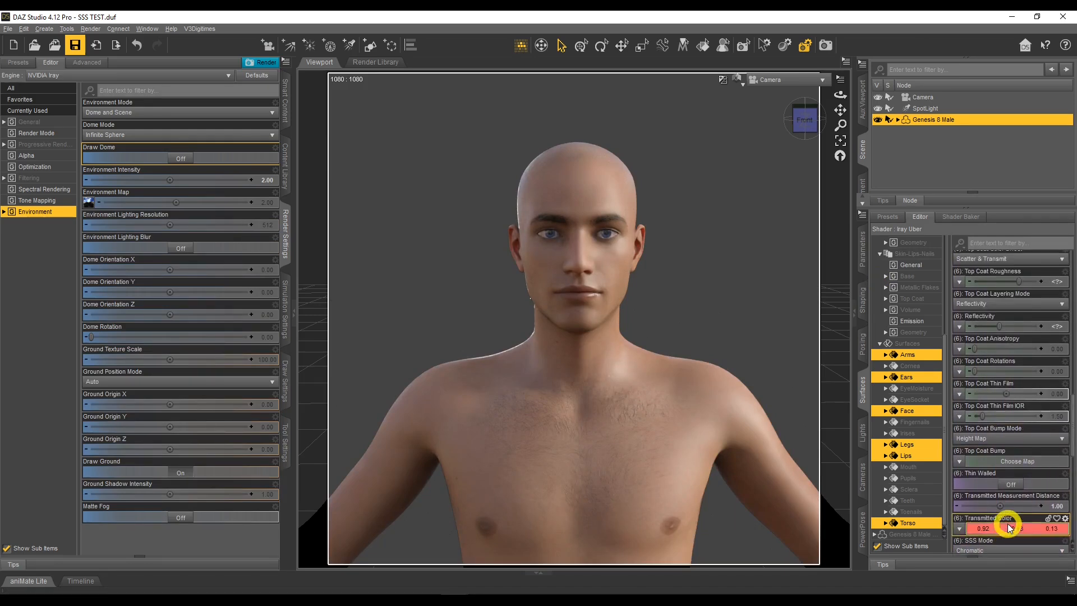
scroll(1016, 446, "down", 13)
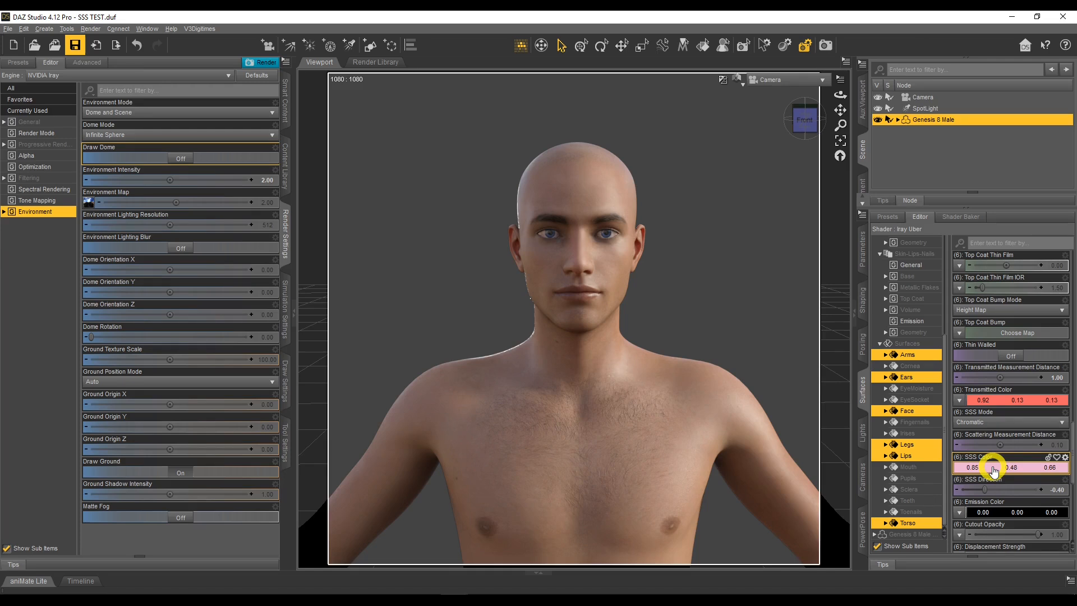
scroll(996, 466, "up", 15)
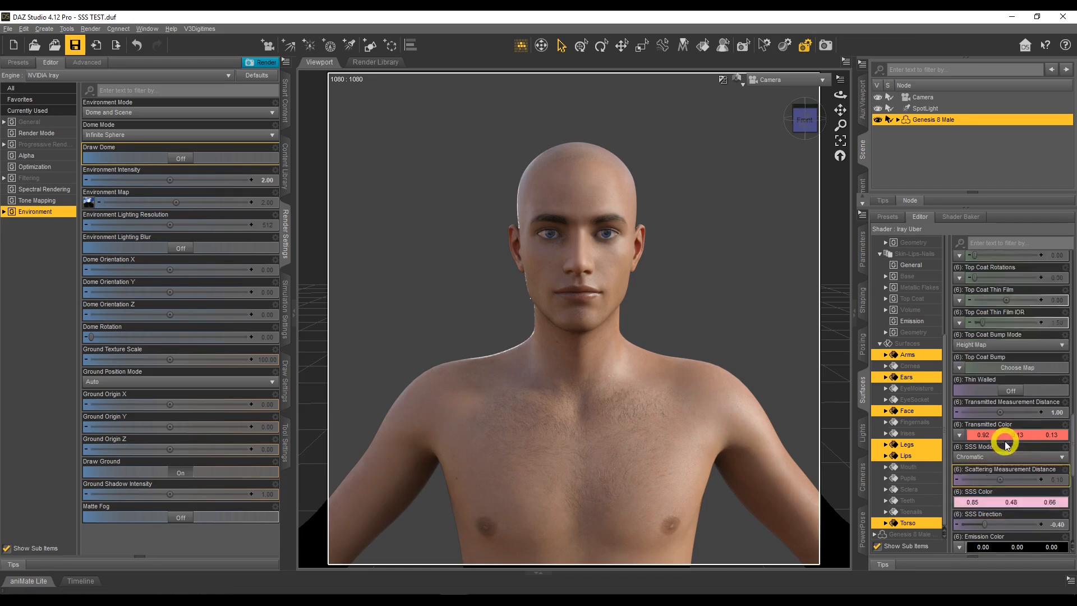
scroll(1006, 445, "up", 3)
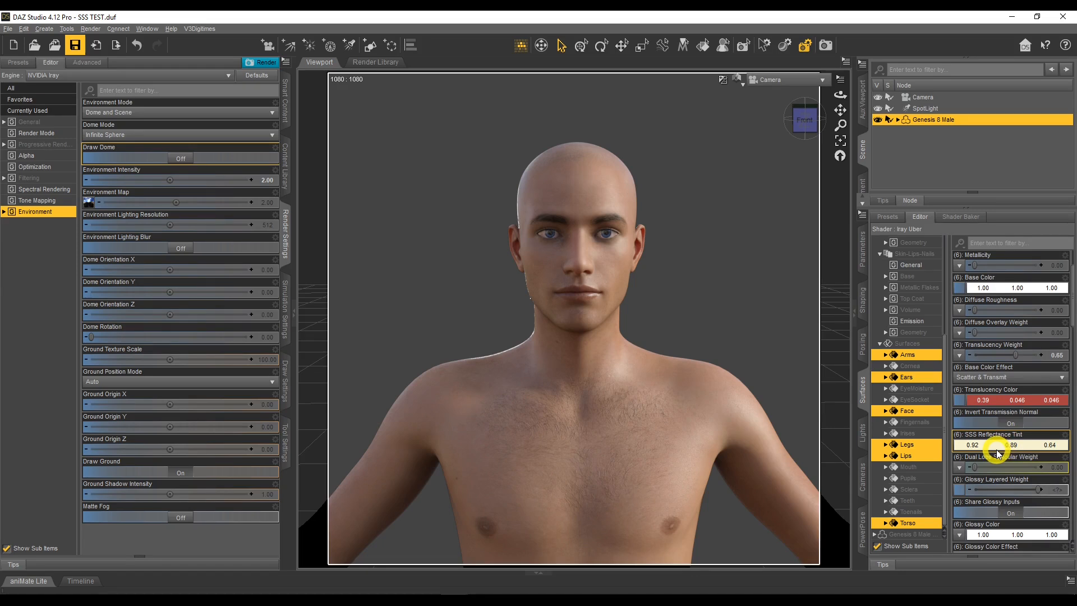
left_click(1004, 402)
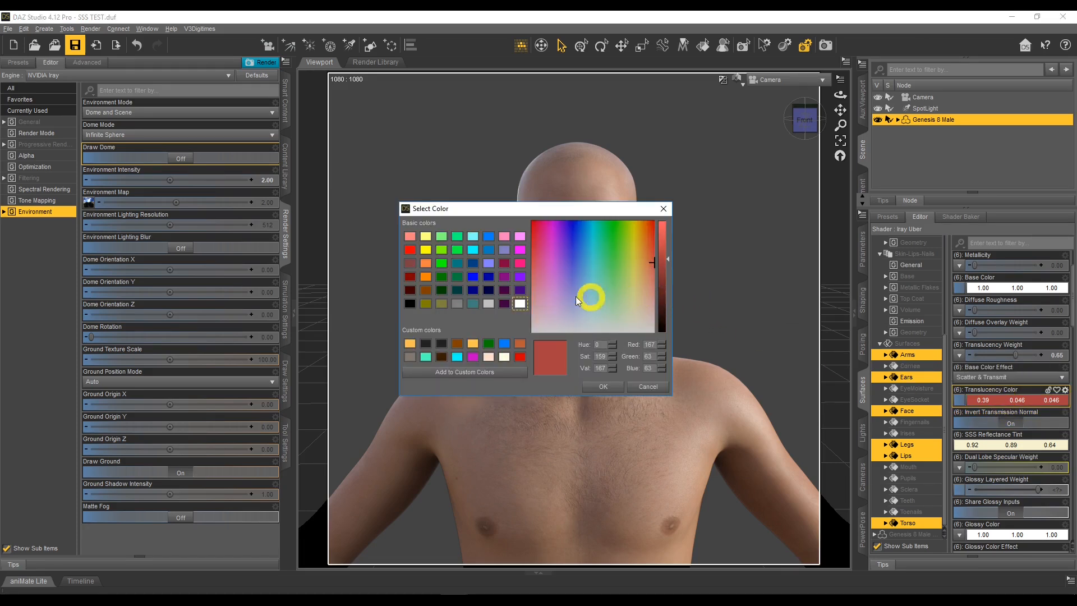
left_click(425, 292)
left_click(644, 227)
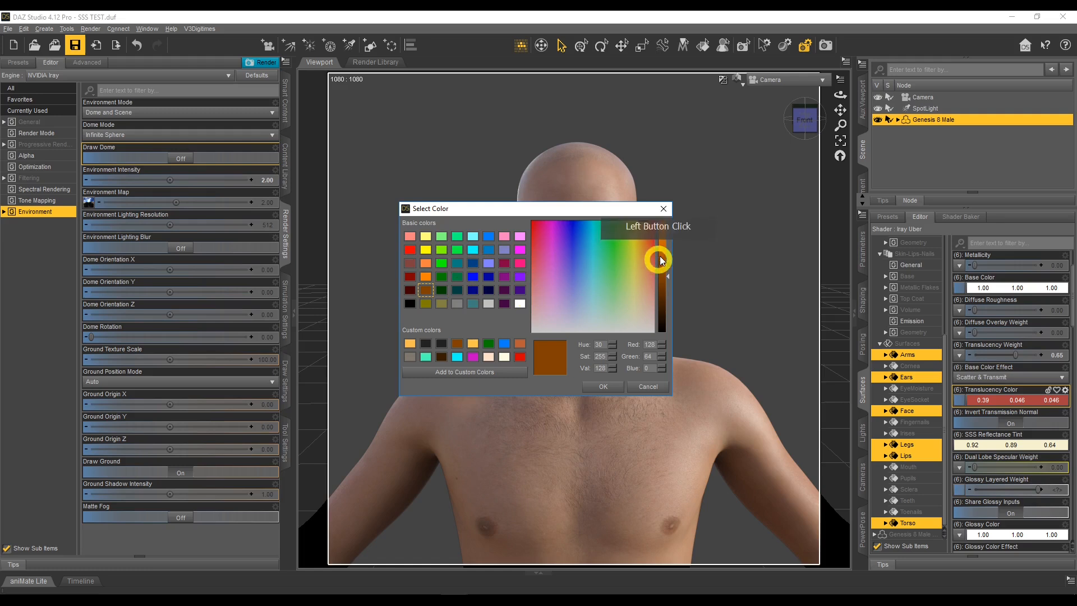
left_click_drag(670, 280, 667, 270)
left_click_drag(649, 234, 646, 259)
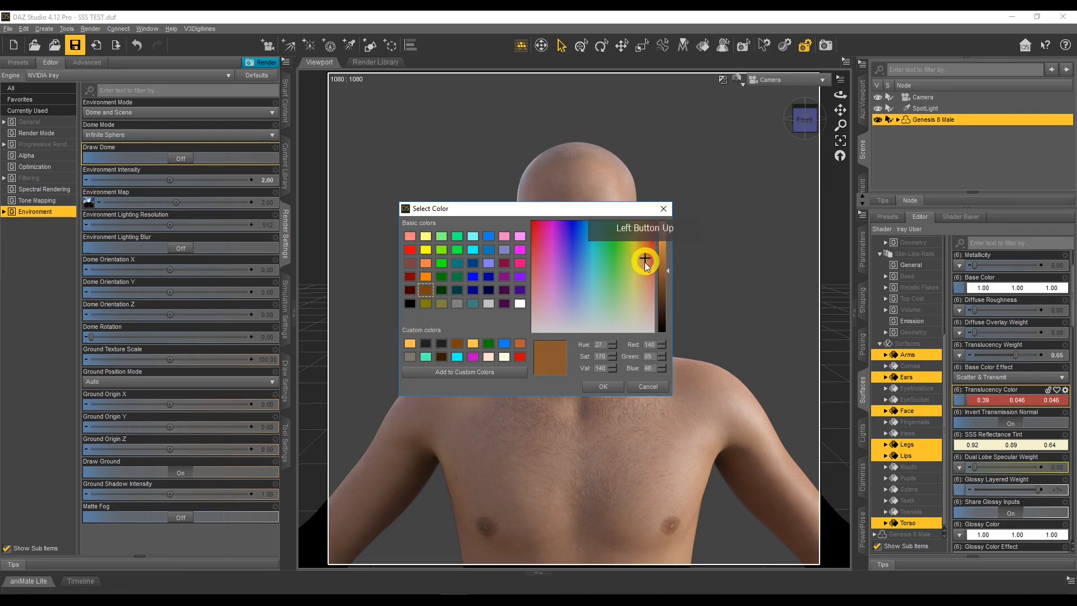
left_click(599, 387)
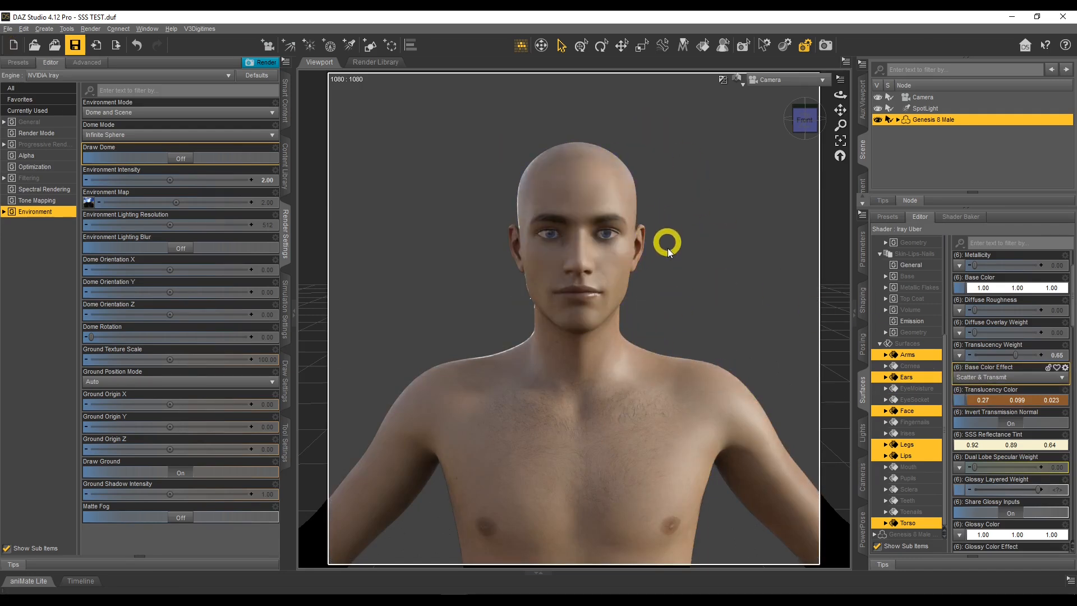
- Try a light cyan SSS Reflectance Tint of 0.59, 0.90, 0.92 with the brown translucency
left_click(986, 447)
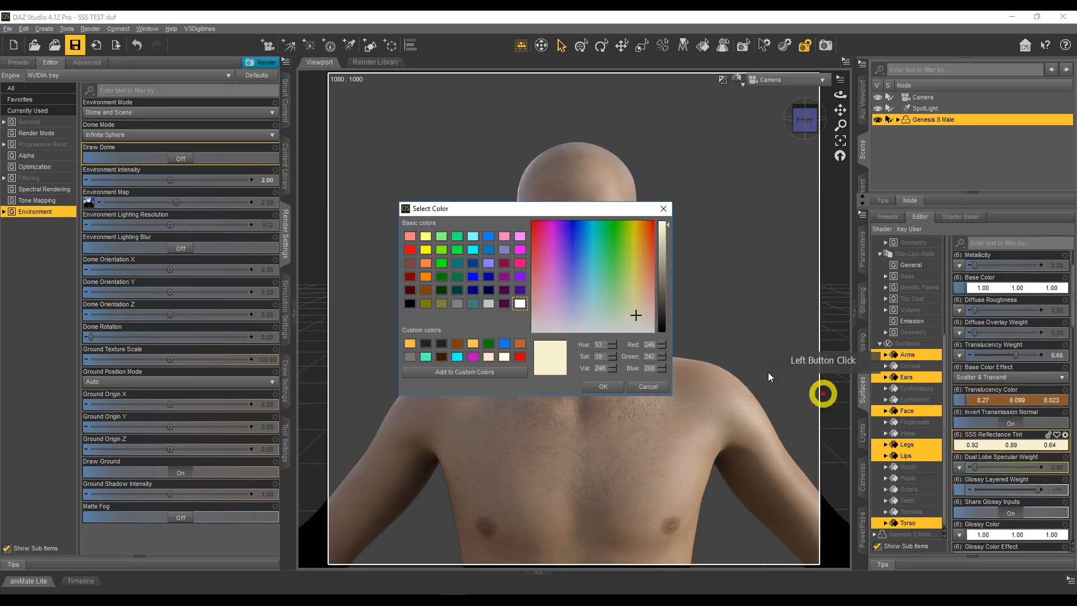
left_click_drag(630, 315, 591, 311)
left_click(602, 387)
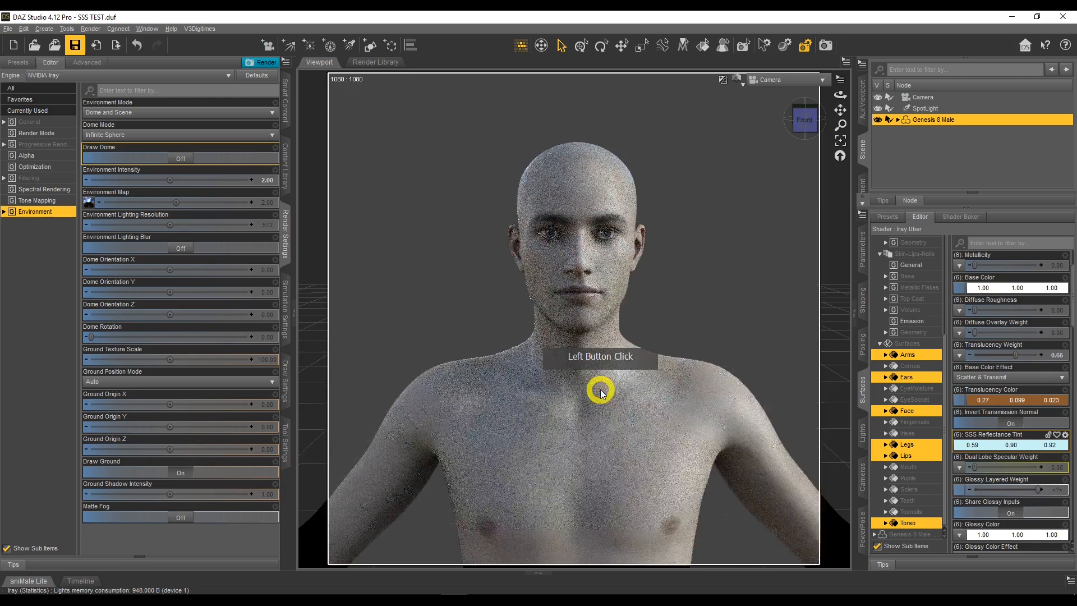
- Set the skin surfaces' SSS Reflectance Tint to a darker tan of 0.51, 0.42, 0.29
left_click(976, 445)
left_click(641, 308)
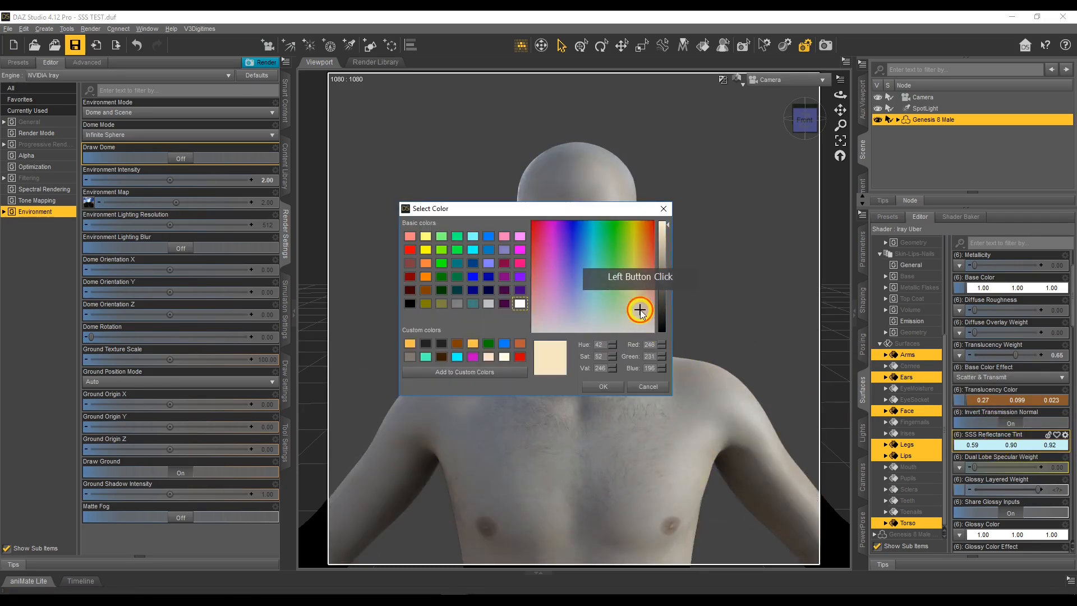
left_click_drag(666, 241, 669, 255)
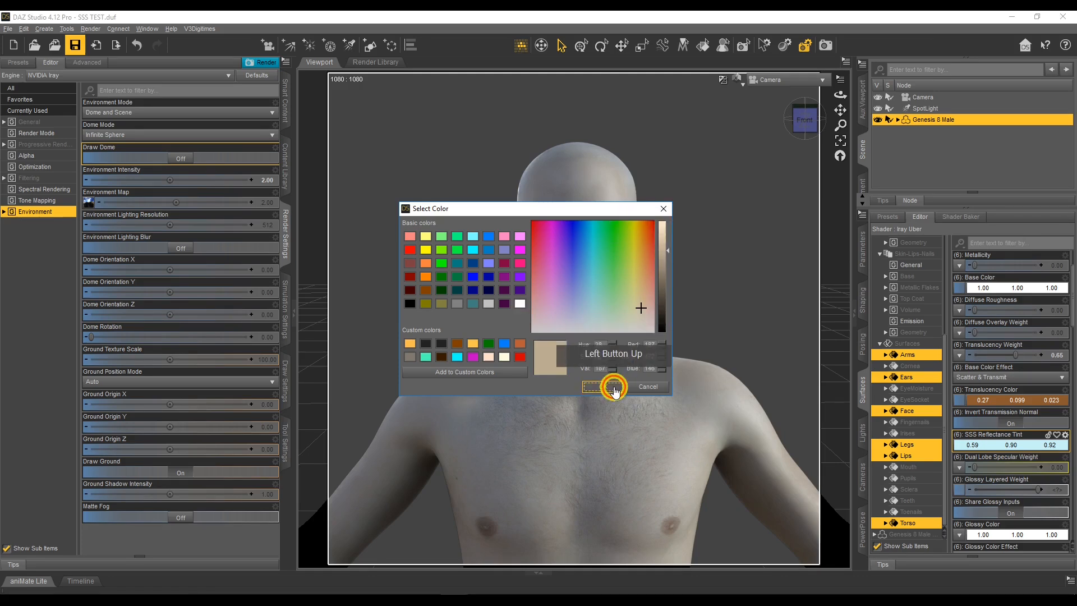
left_click(608, 387)
left_click(655, 366)
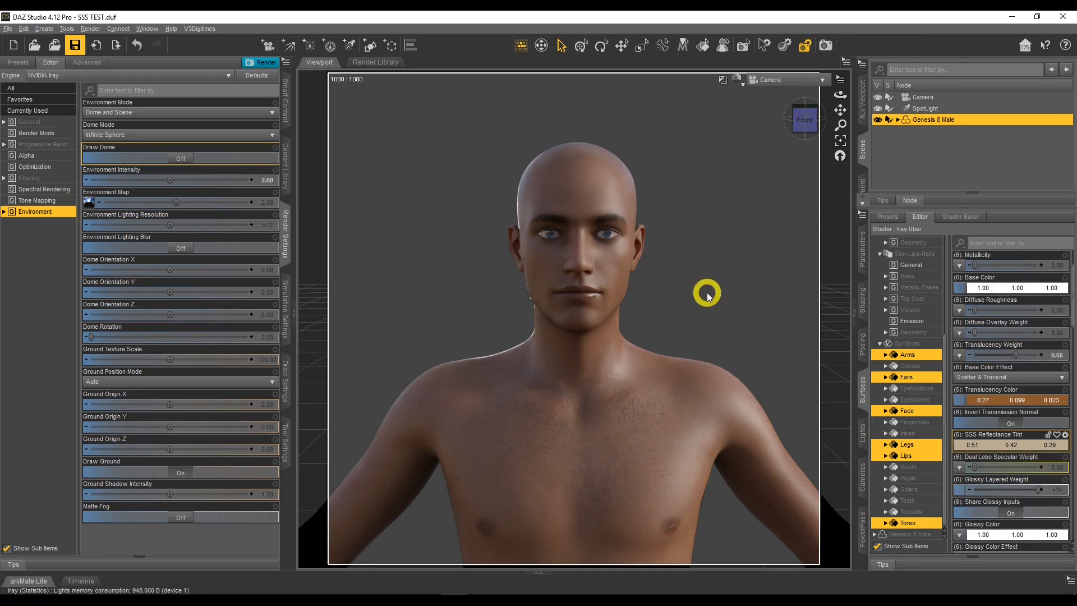
scroll(1004, 415, "down", 5)
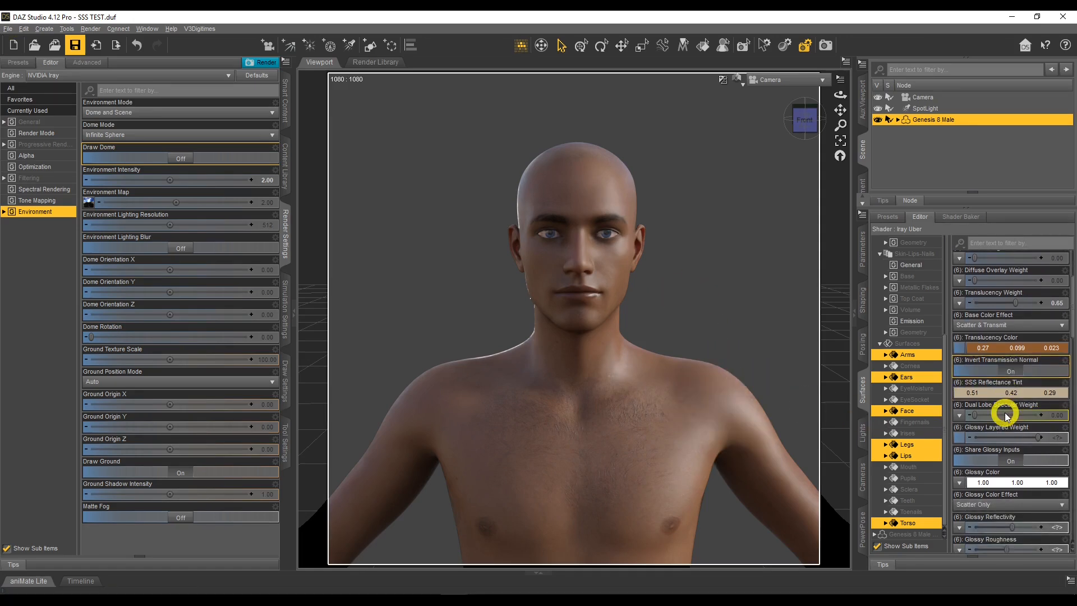
- Try a cyan-blue SSS Color on the skin surfaces by lowering its red value to 10
scroll(1005, 415, "down", 8)
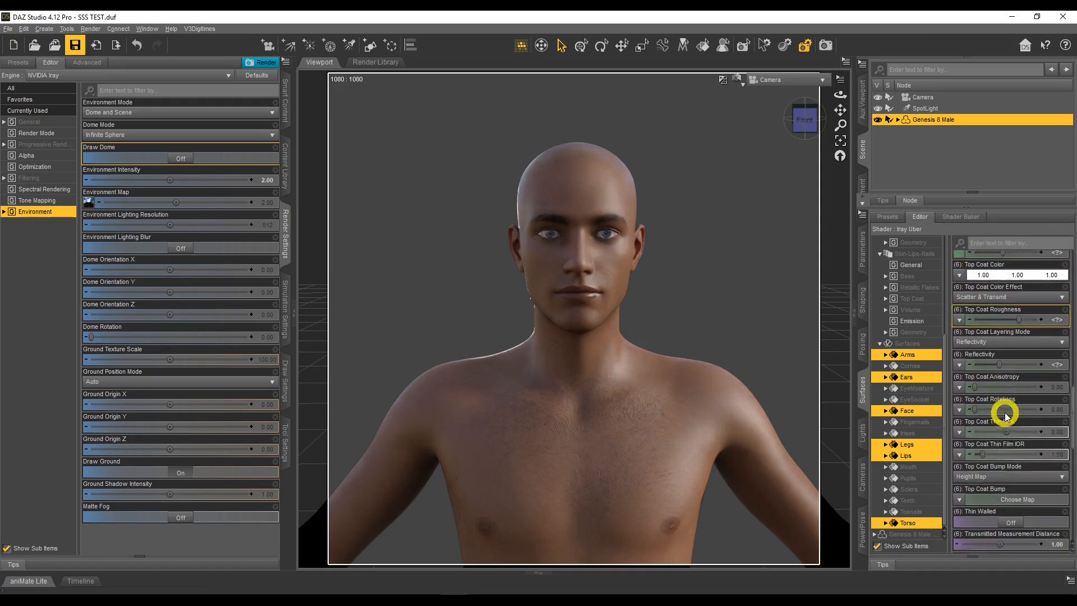
scroll(1005, 415, "down", 3)
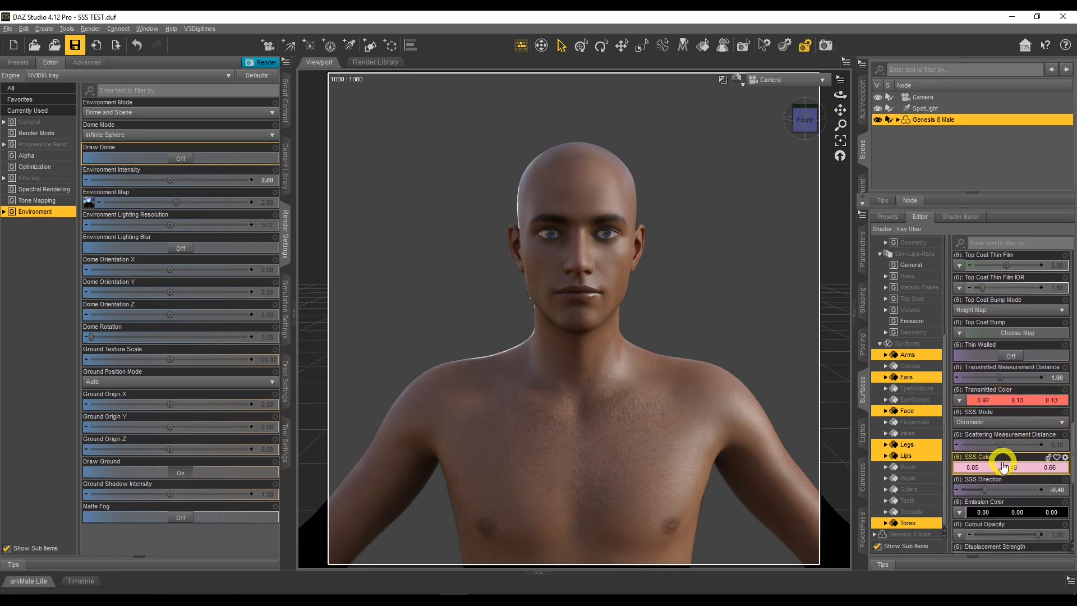
left_click(997, 472)
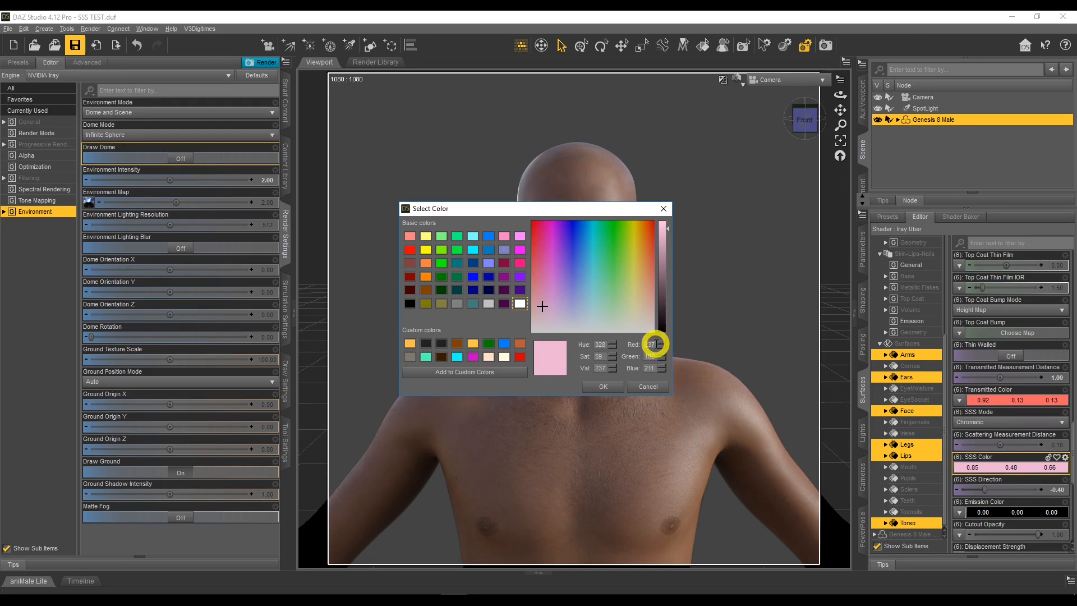
left_click_drag(654, 345, 609, 344)
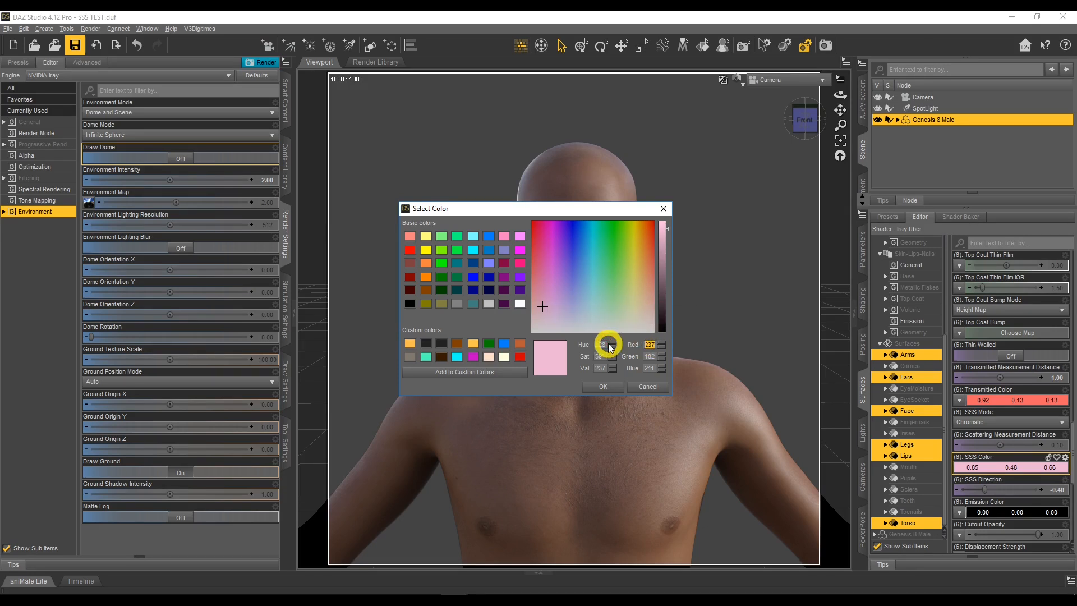
type("10")
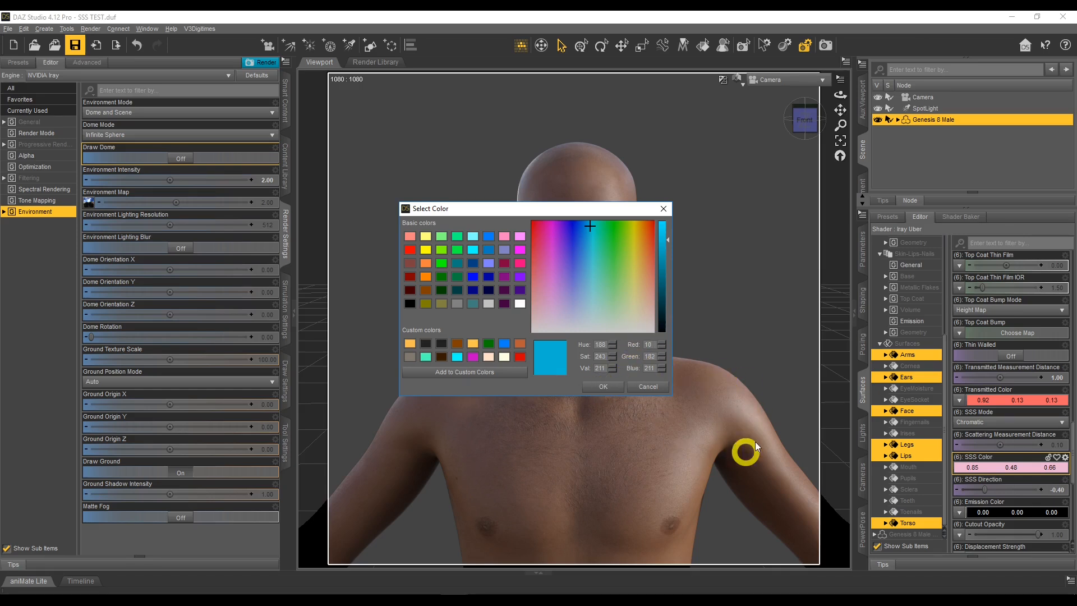
left_click(601, 386)
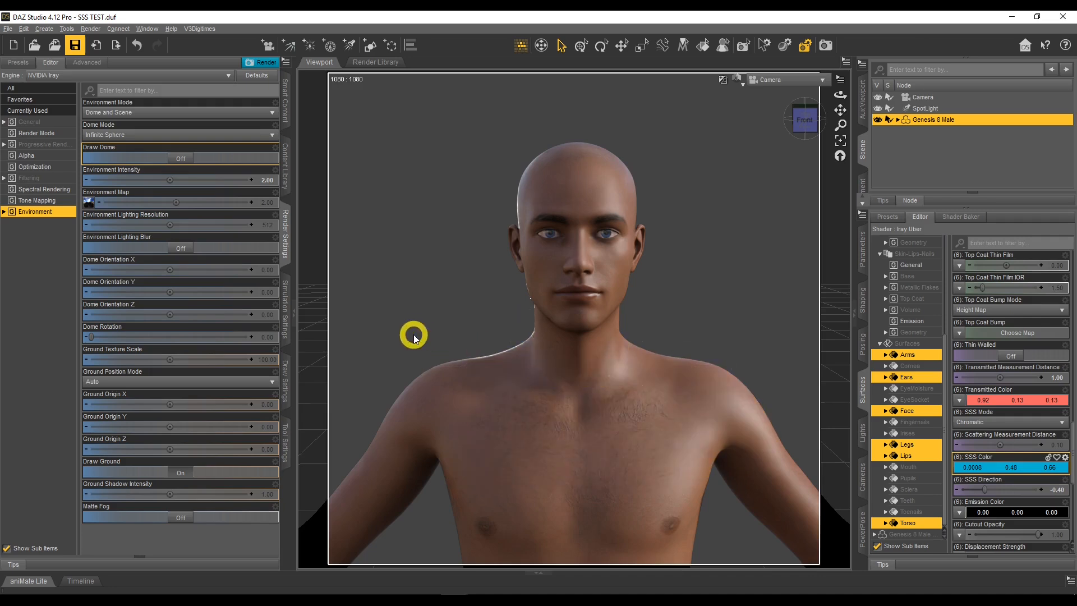
- Check the blue SSS Color under Scene Only lighting, and return the Environment Mode to Dome and Scene
left_click(160, 113)
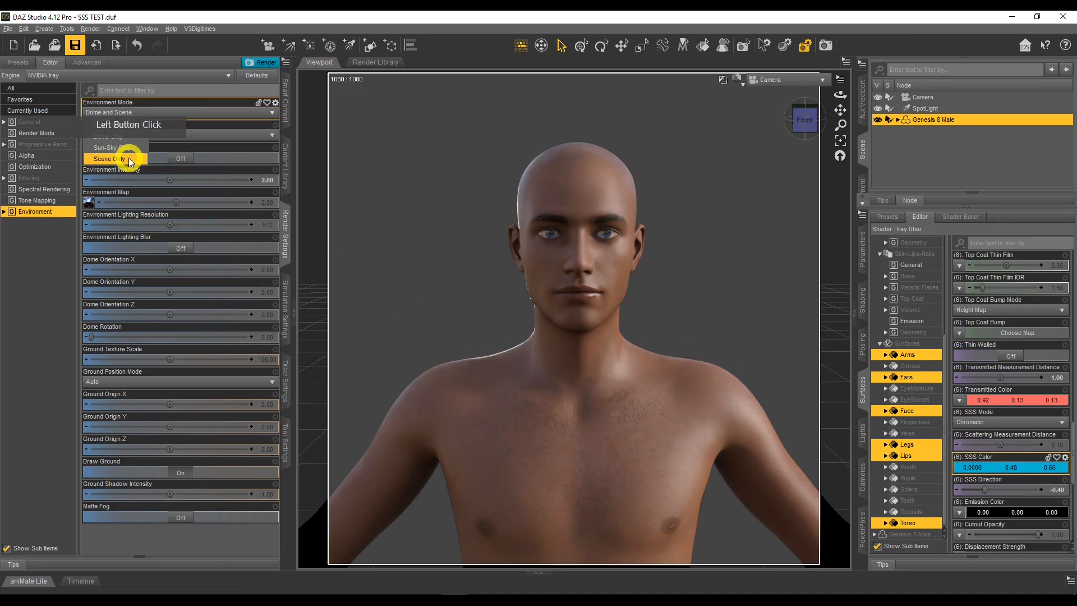
left_click(129, 157)
left_click(521, 244)
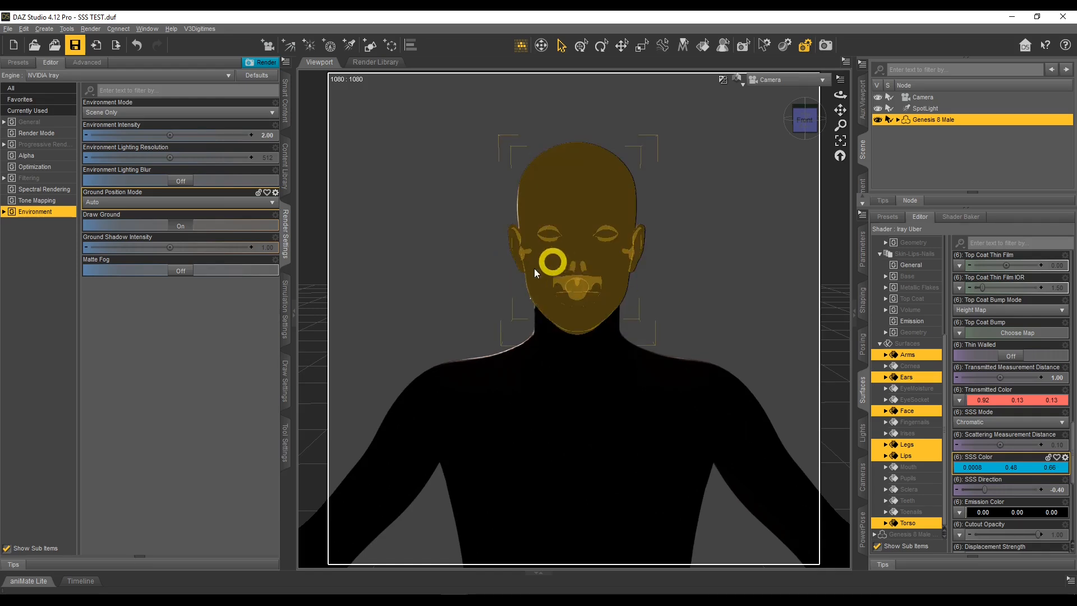
left_click(986, 483)
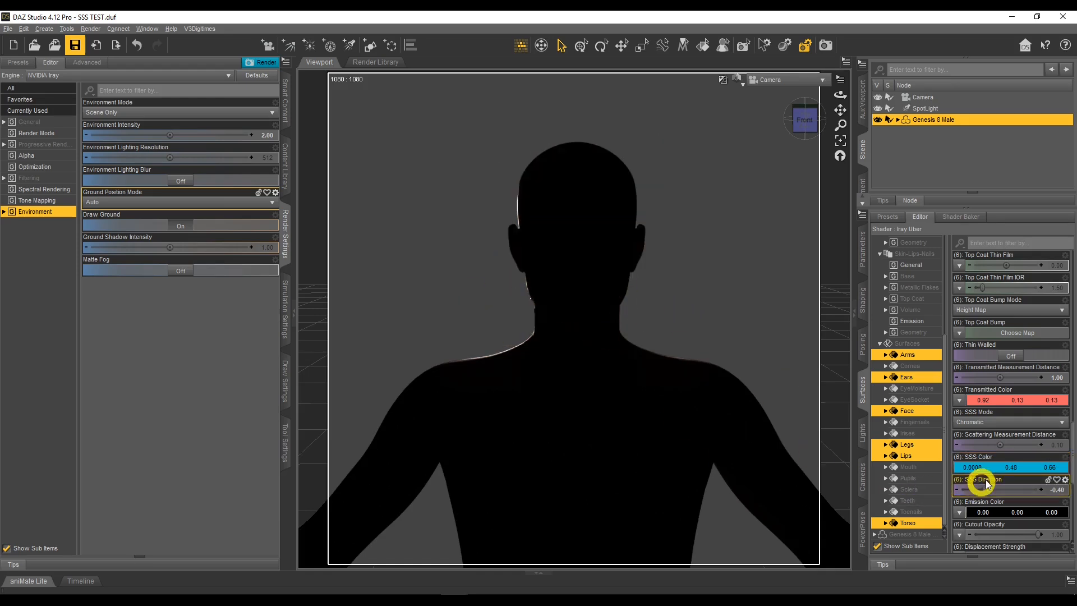
left_click(180, 112)
left_click(161, 119)
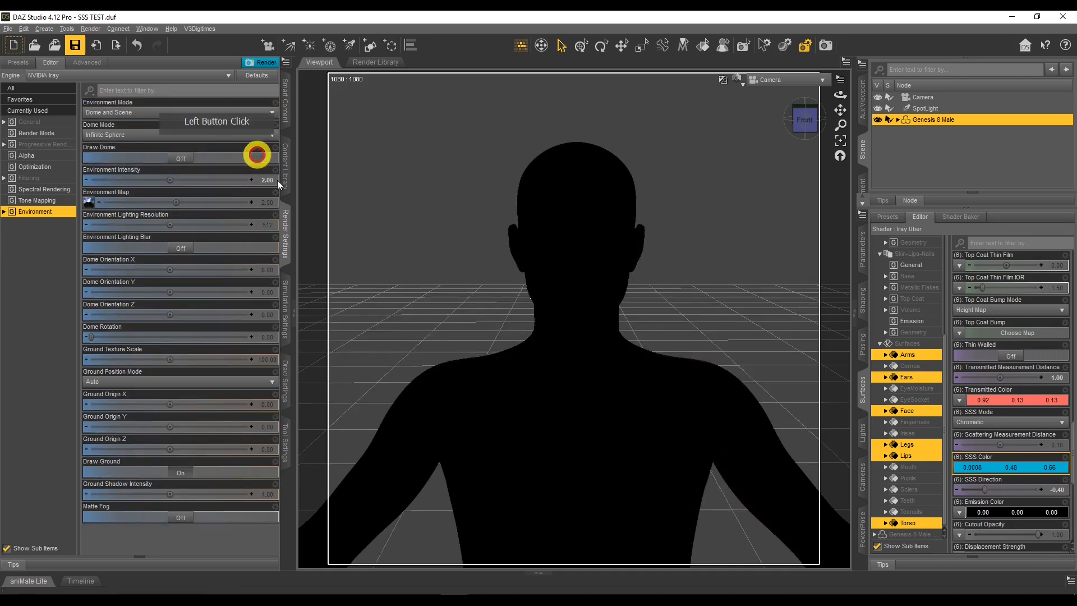
- Set the skin surfaces' SSS Color to magenta with red 200 and green 10
left_click(986, 467)
left_click_drag(656, 343, 591, 345)
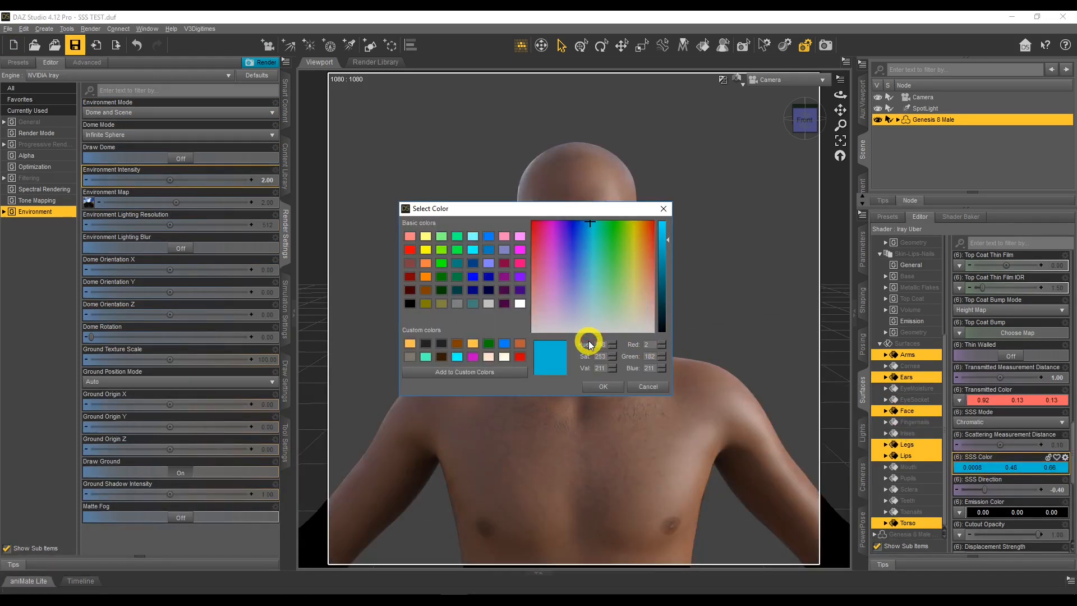
type("00")
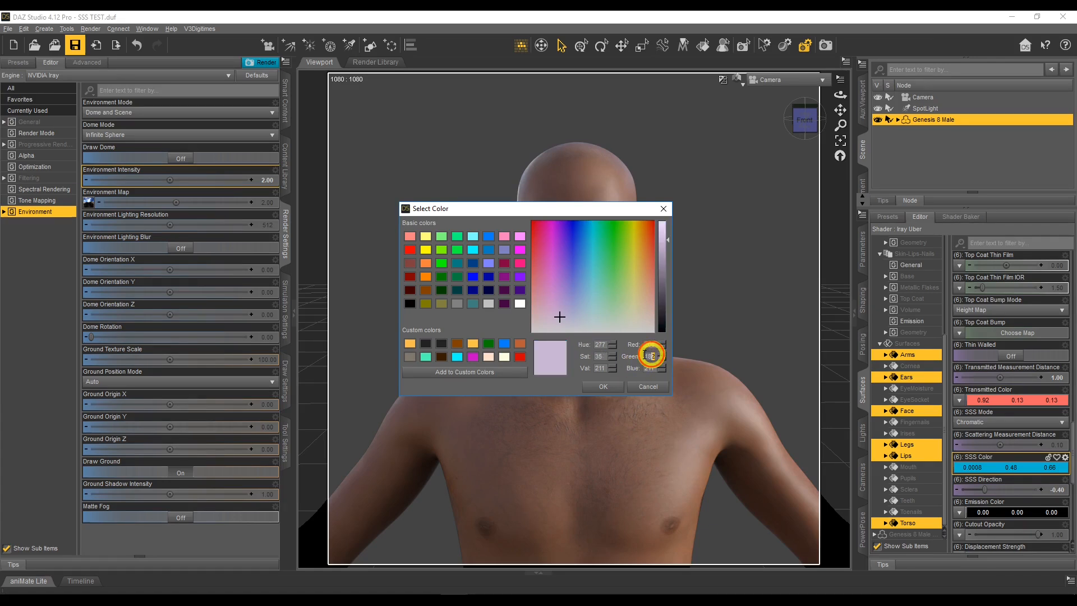
left_click_drag(645, 355, 608, 353)
type("10")
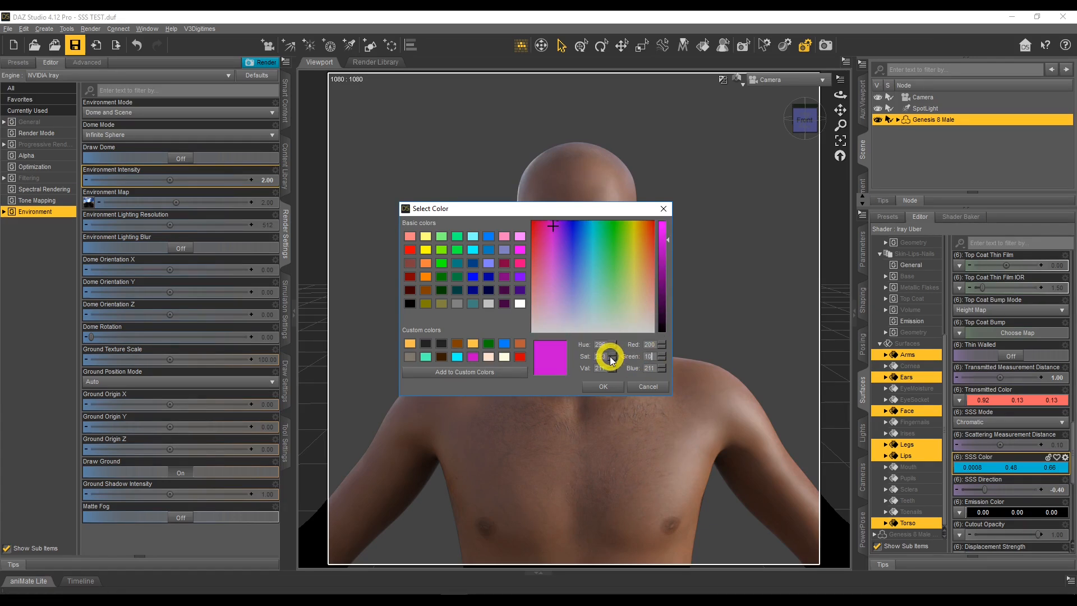
left_click(611, 387)
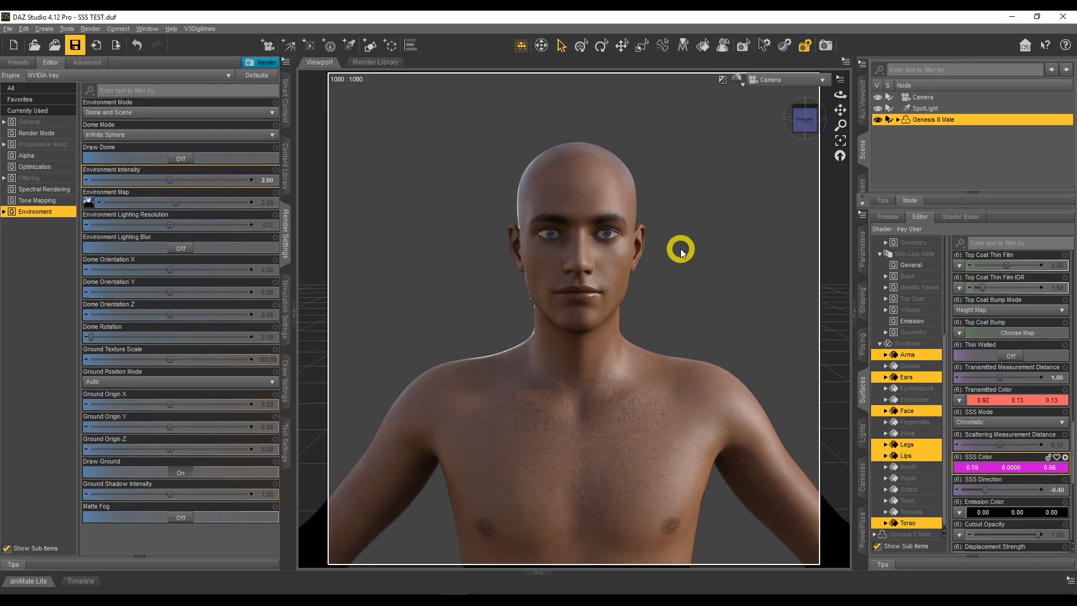
- Try a yellow SSS Color on the skin surfaces with green 200 and blue 10
left_click(983, 467)
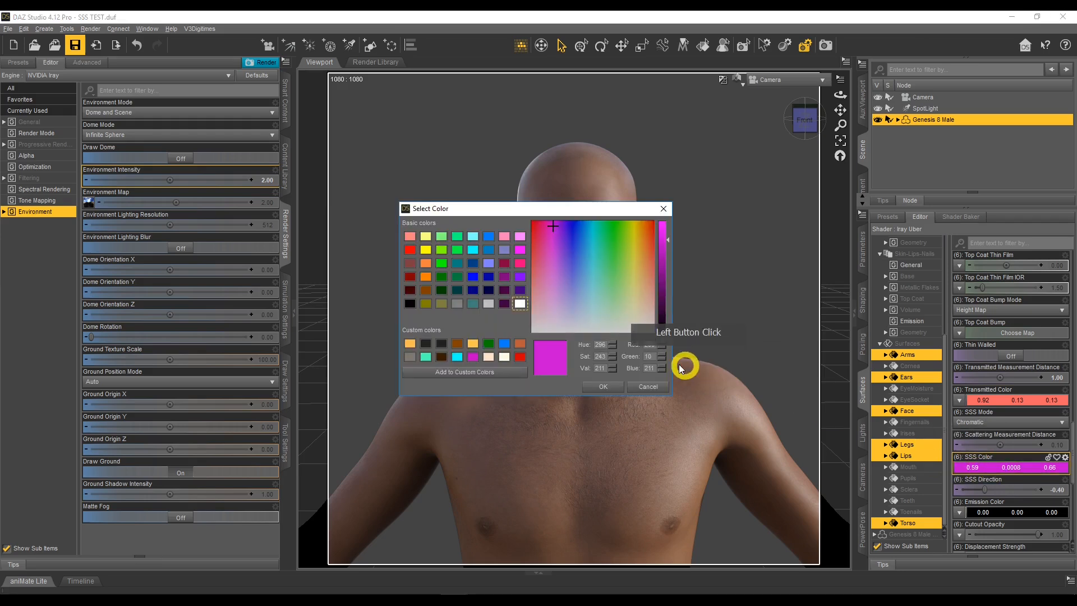
left_click_drag(645, 356, 582, 359)
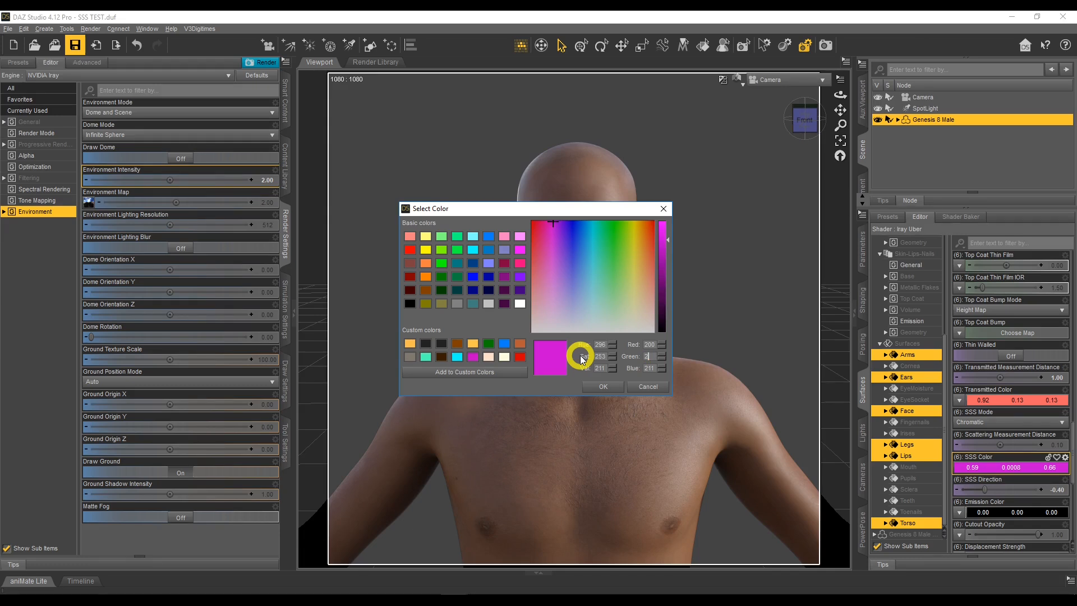
type("00")
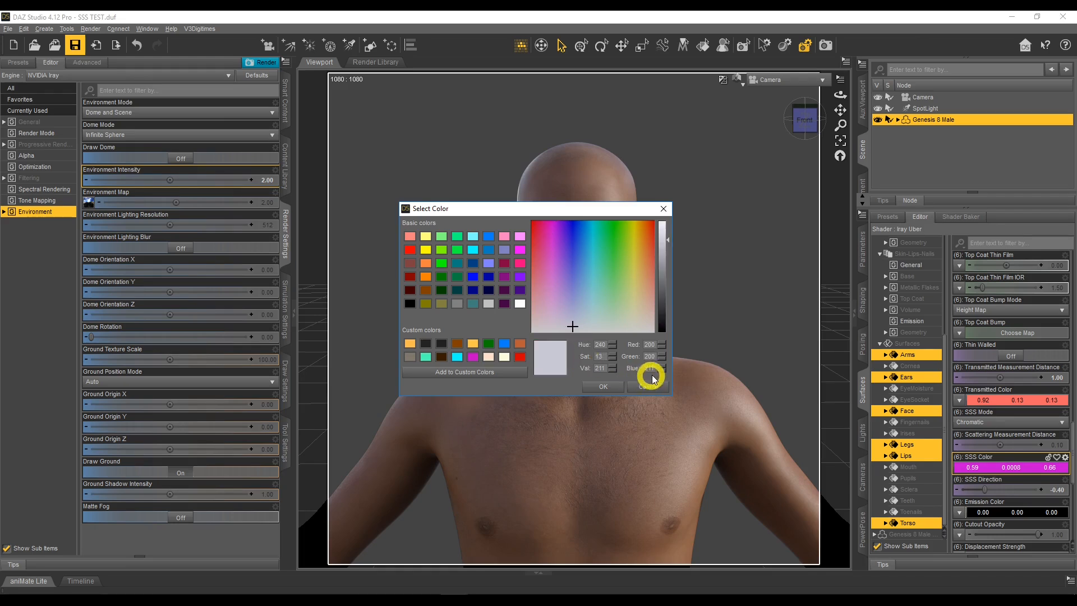
left_click_drag(653, 368, 611, 369)
type("10")
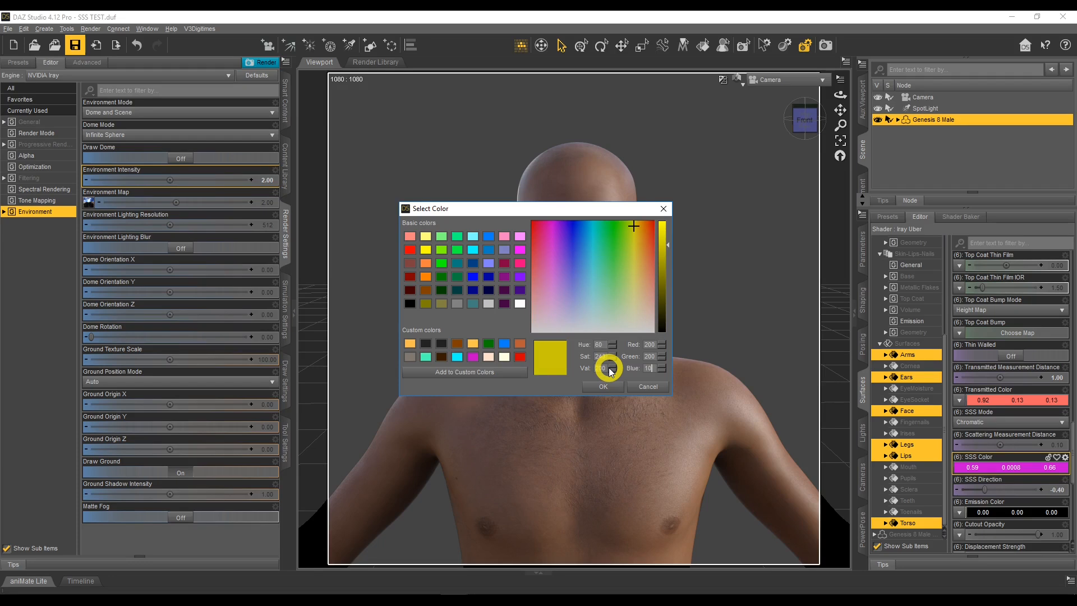
left_click(603, 387)
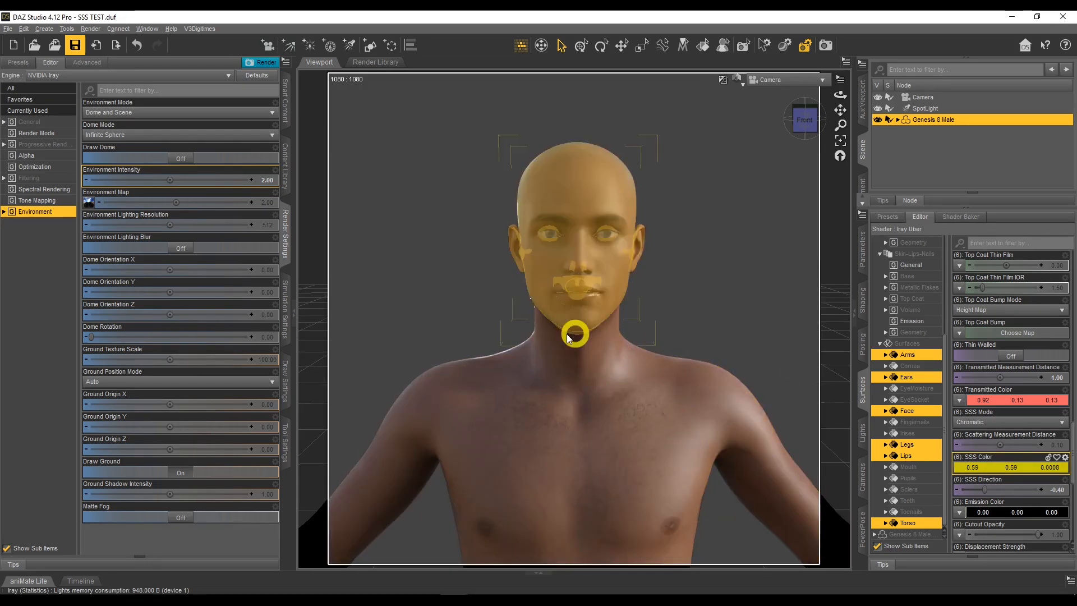
- Set the skin surfaces' Transmitted Color to a pale pink by giving green and blue the value 200
left_click(1031, 404)
left_click(658, 357)
left_click_drag(657, 357, 621, 368)
type("200200")
left_click(603, 387)
left_click(681, 483)
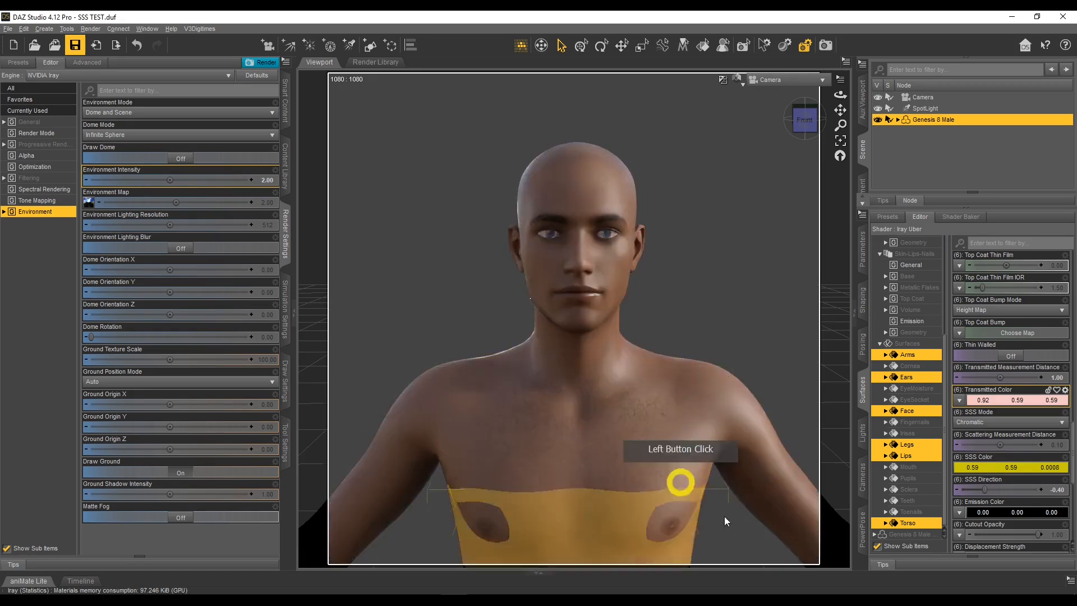
- Set the skin surfaces' SSS Color to a magenta of red 200, green 10 and blue 200
left_click(1004, 468)
left_click(675, 390)
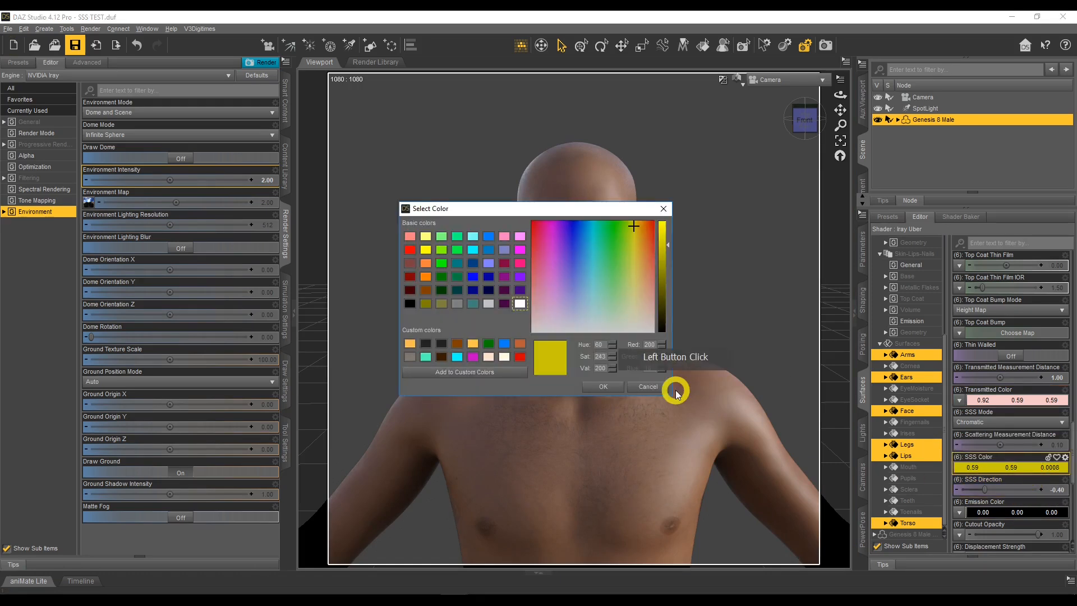
type("2")
left_click(609, 368)
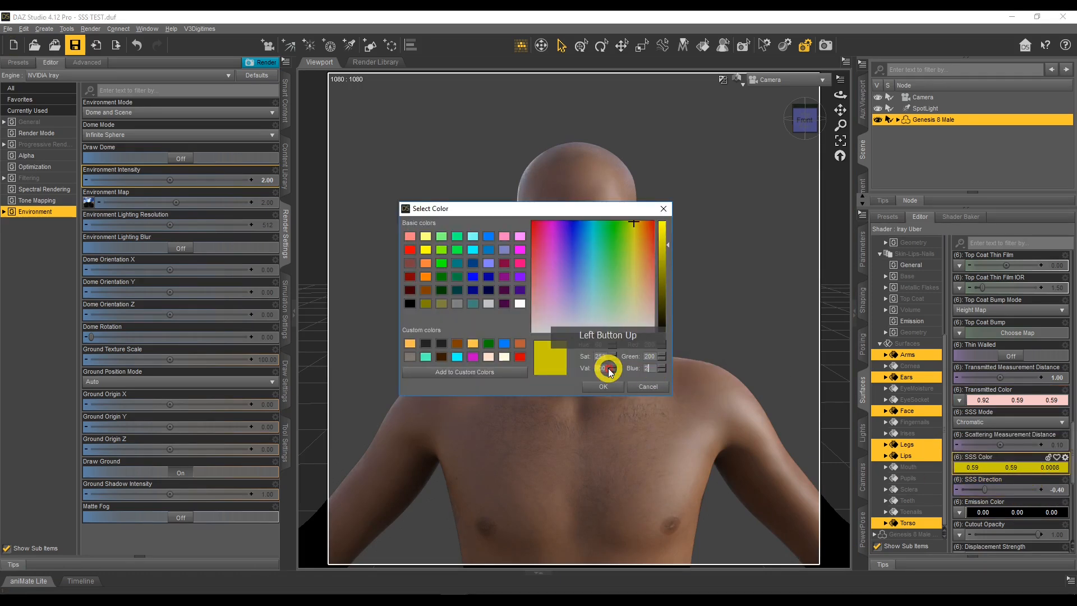
type("00")
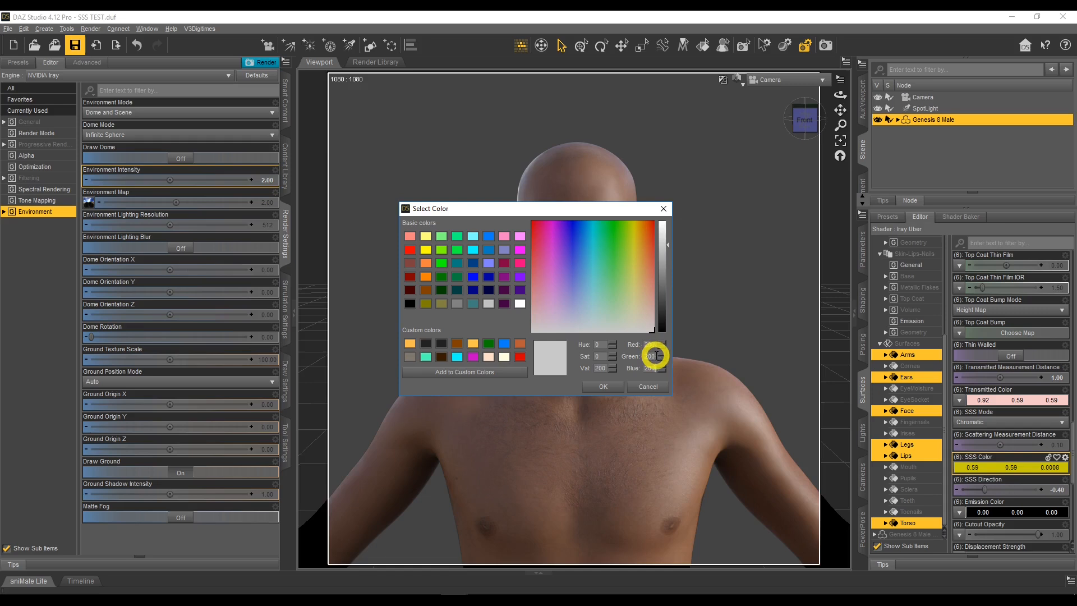
left_click_drag(657, 357, 598, 357)
type("10")
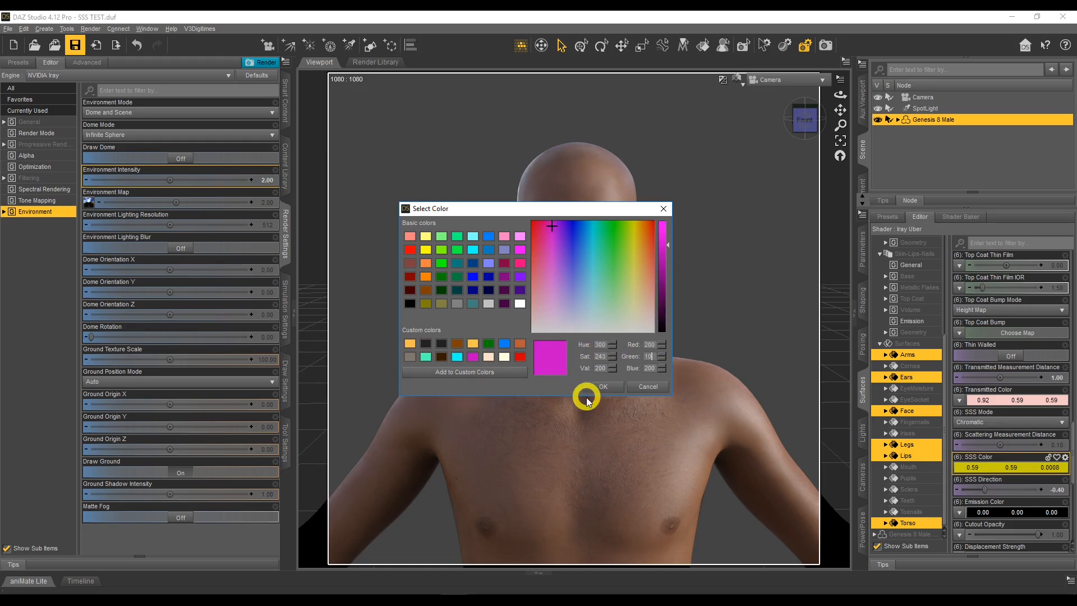
left_click(608, 387)
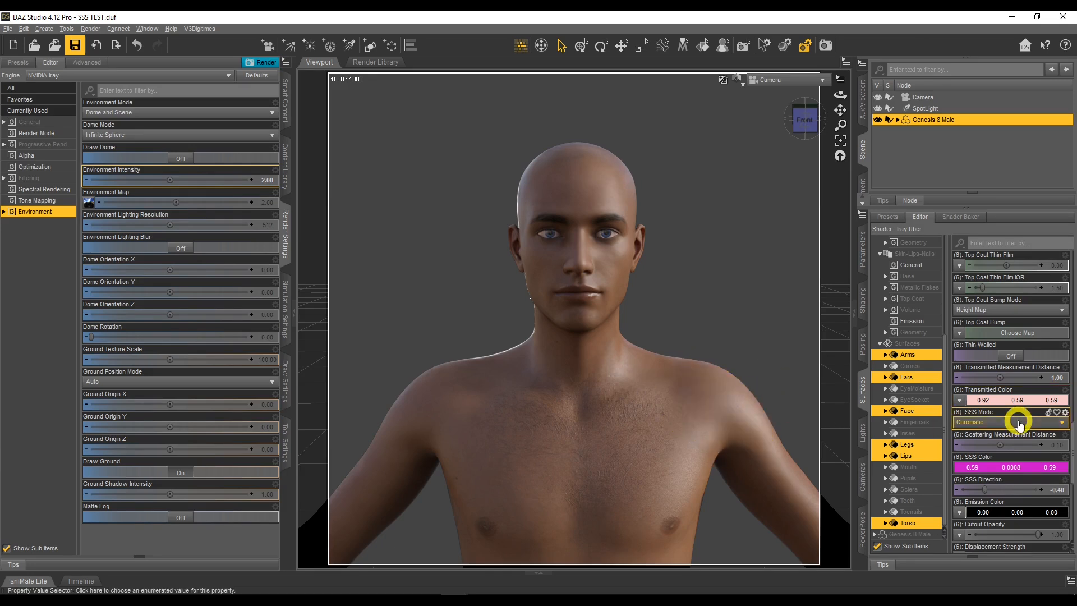
- Set the skin surfaces' SSS Reflectance Tint to a light cream of 0.88, 0.84, 0.63
scroll(1013, 452, "up", 2)
scroll(1013, 456, "up", 1)
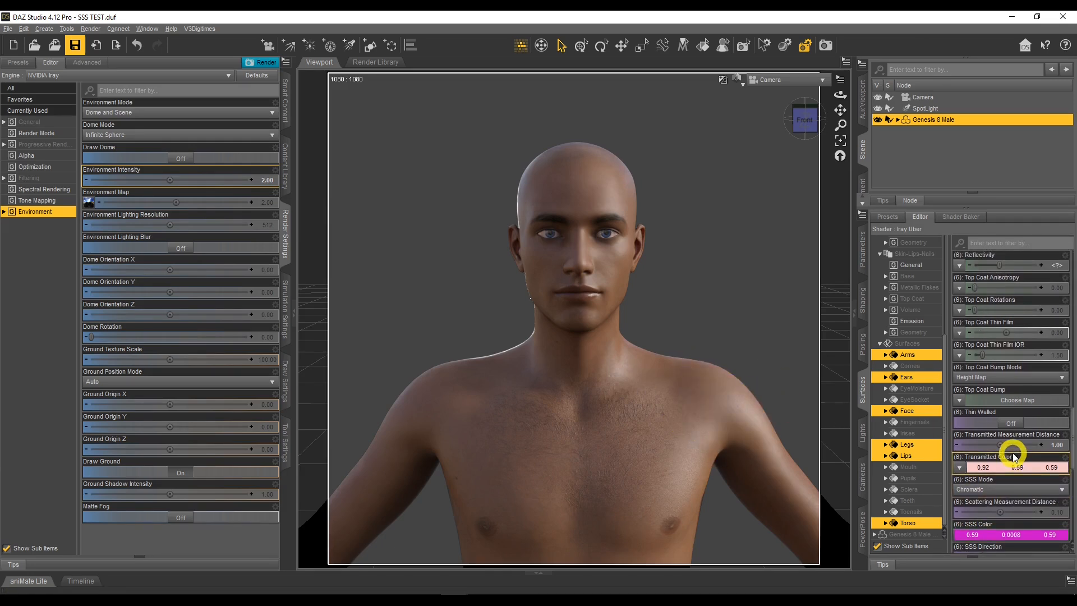
scroll(1014, 455, "up", 5)
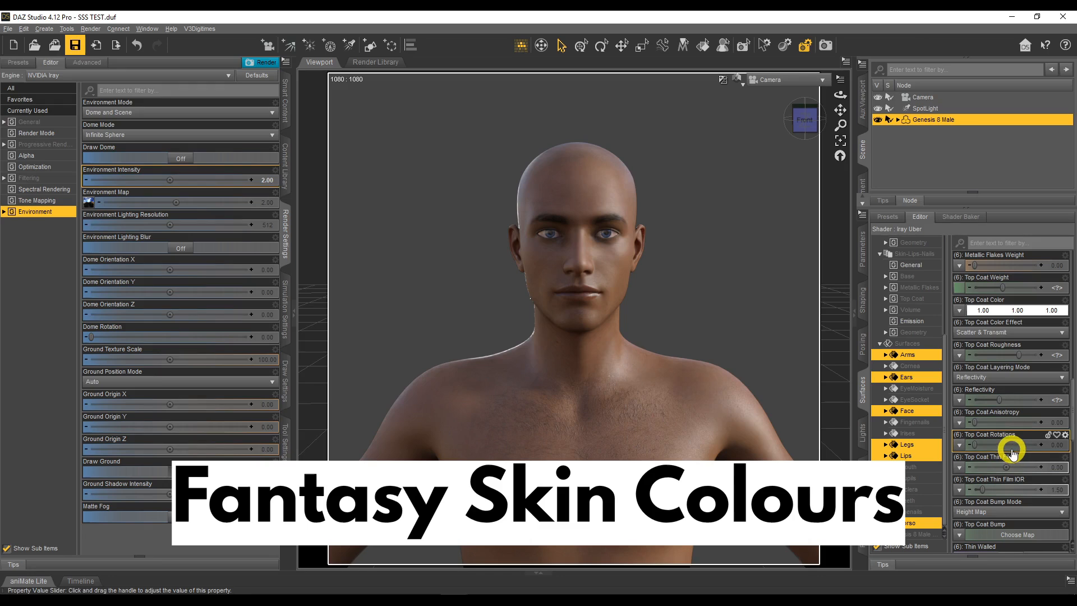
scroll(1001, 477, "up", 7)
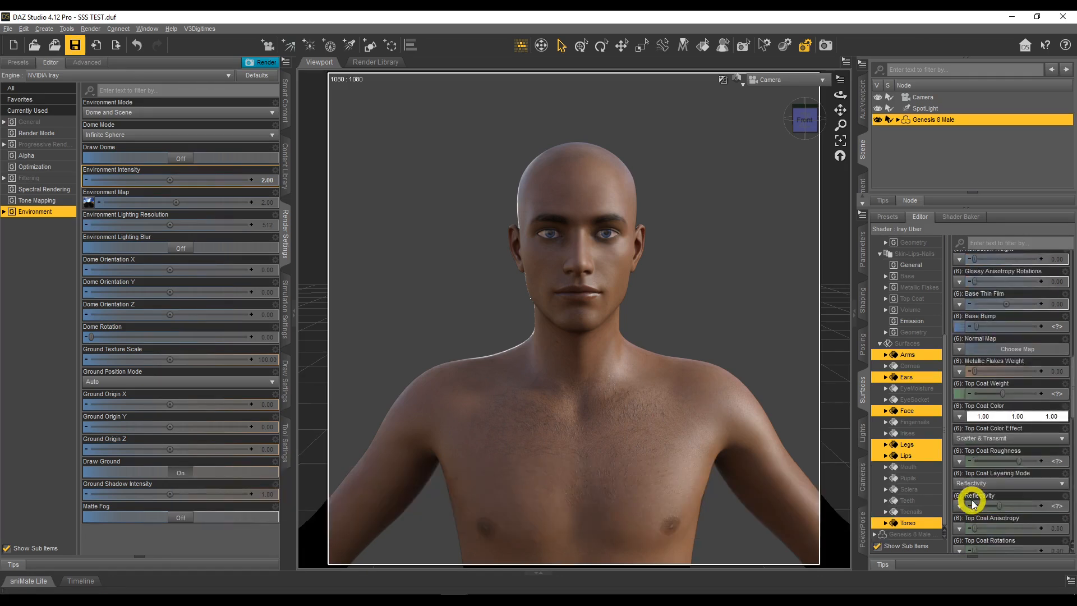
scroll(996, 490, "up", 5)
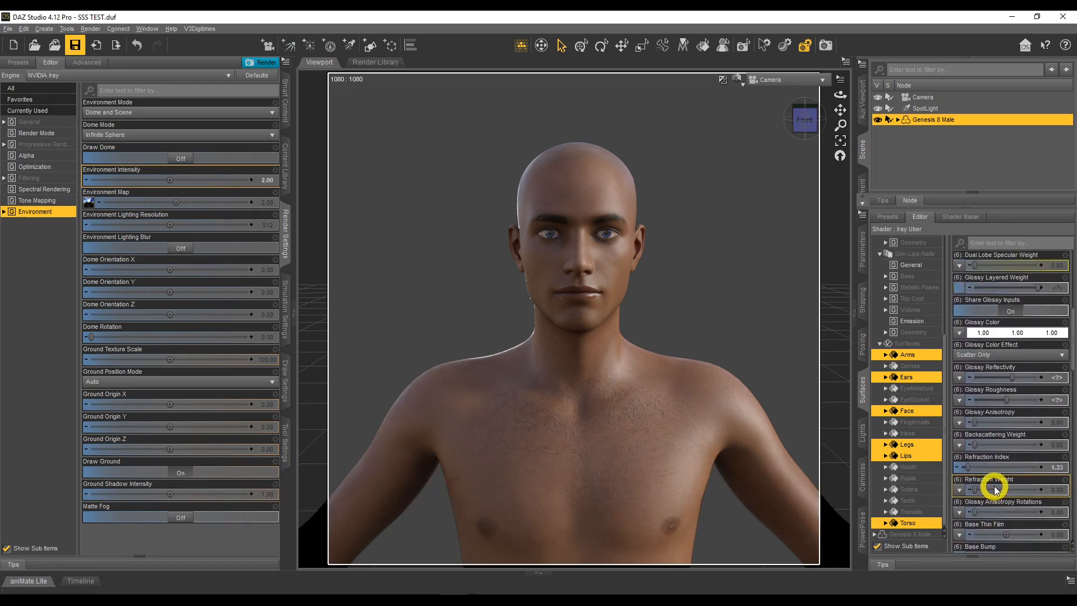
scroll(996, 491, "up", 7)
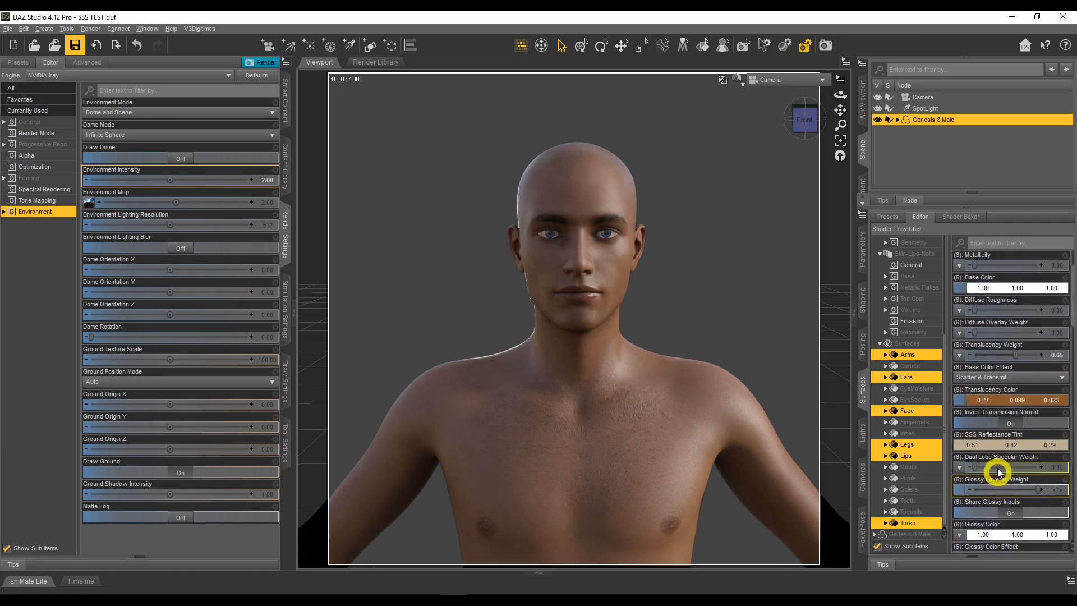
left_click(995, 442)
left_click_drag(669, 257, 666, 228)
left_click(638, 314)
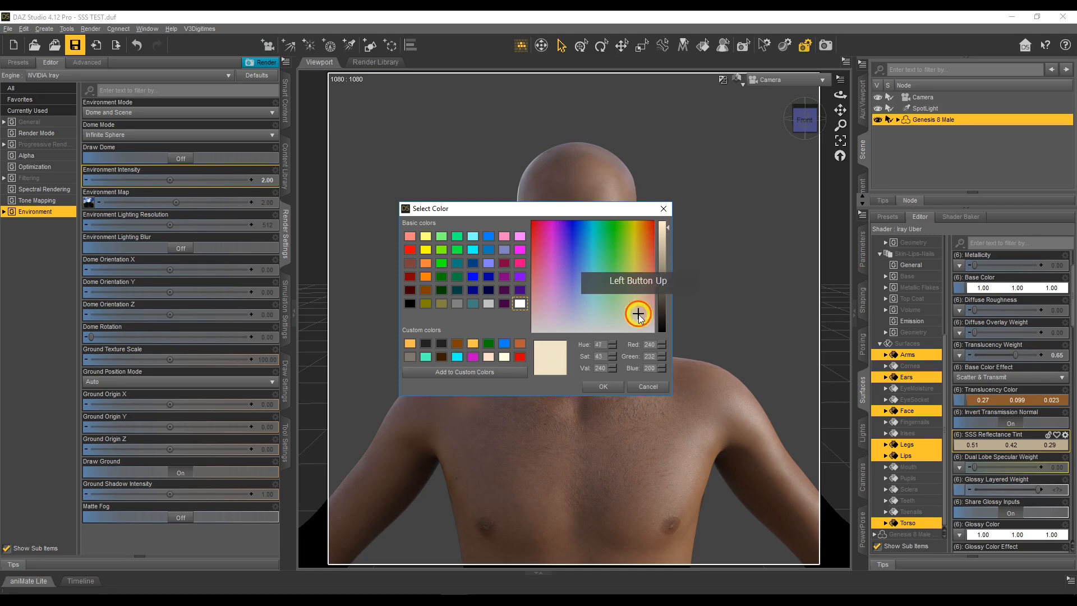
left_click(604, 387)
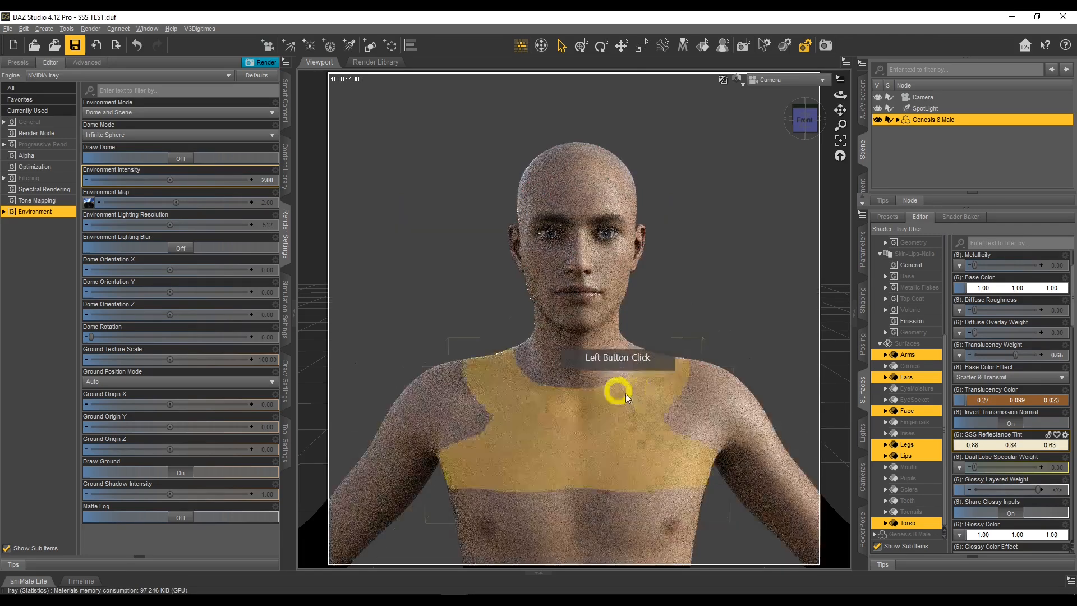
- Set the skin surfaces' Translucency Color to a bright green of 0.028, 0.88, 0.046
left_click(1035, 402)
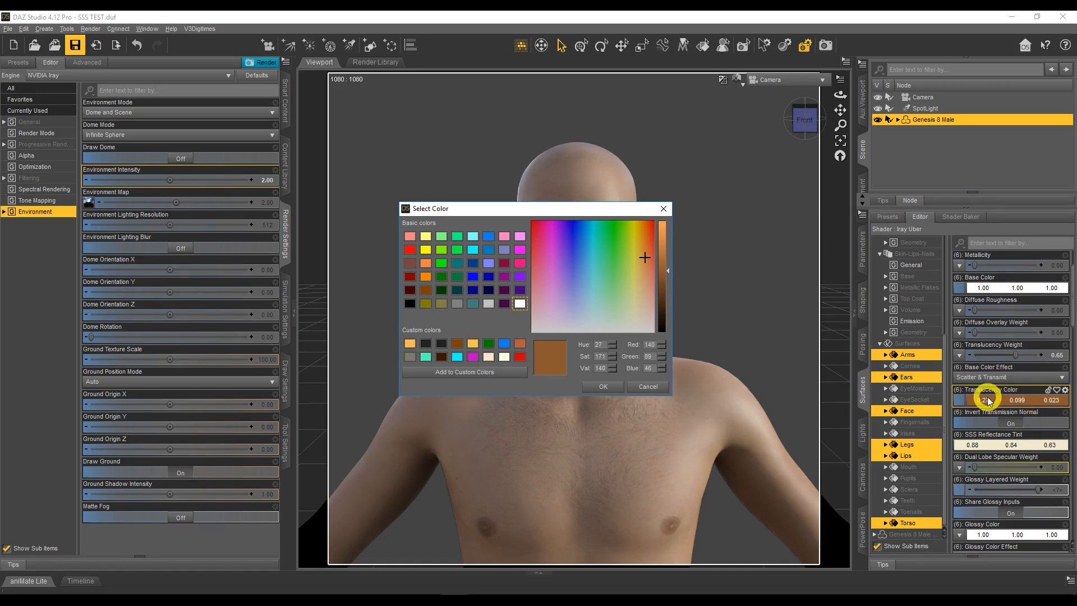
left_click_drag(615, 248, 612, 235)
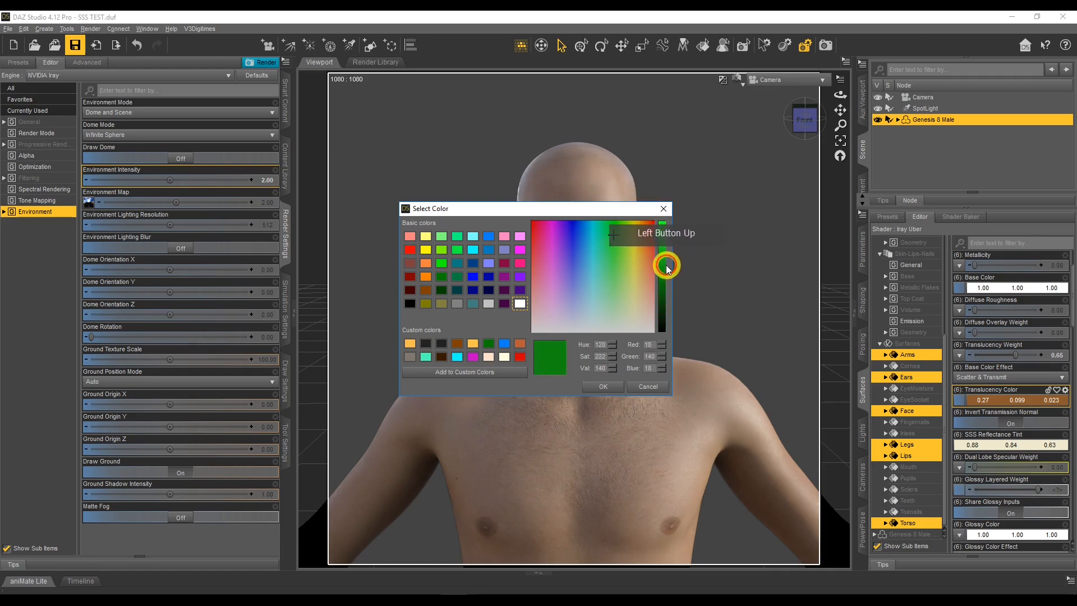
left_click(668, 252)
left_click_drag(667, 252, 668, 231)
left_click(610, 241)
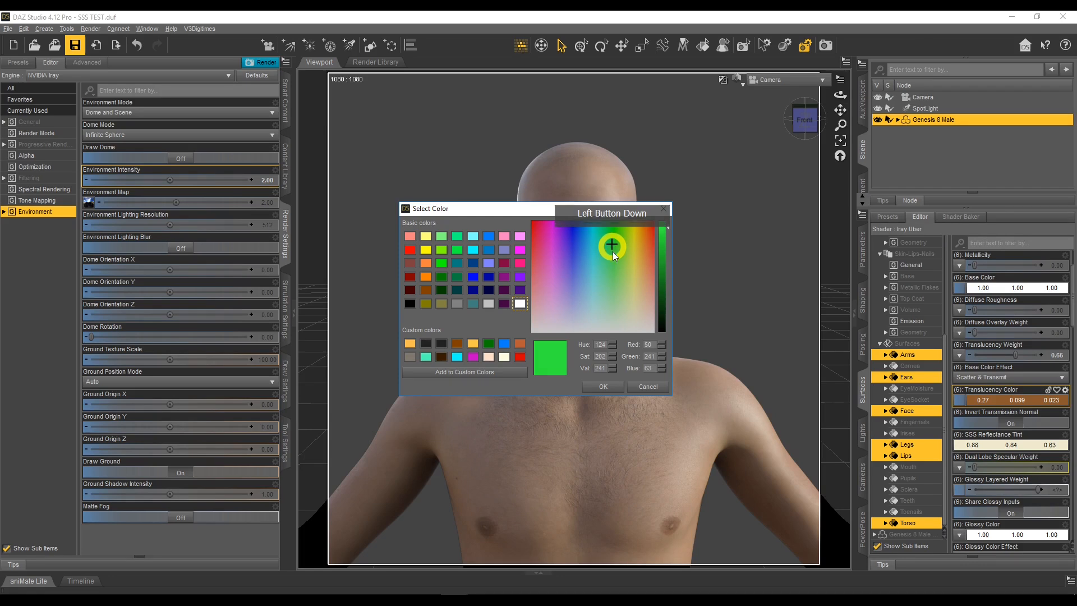
left_click(604, 387)
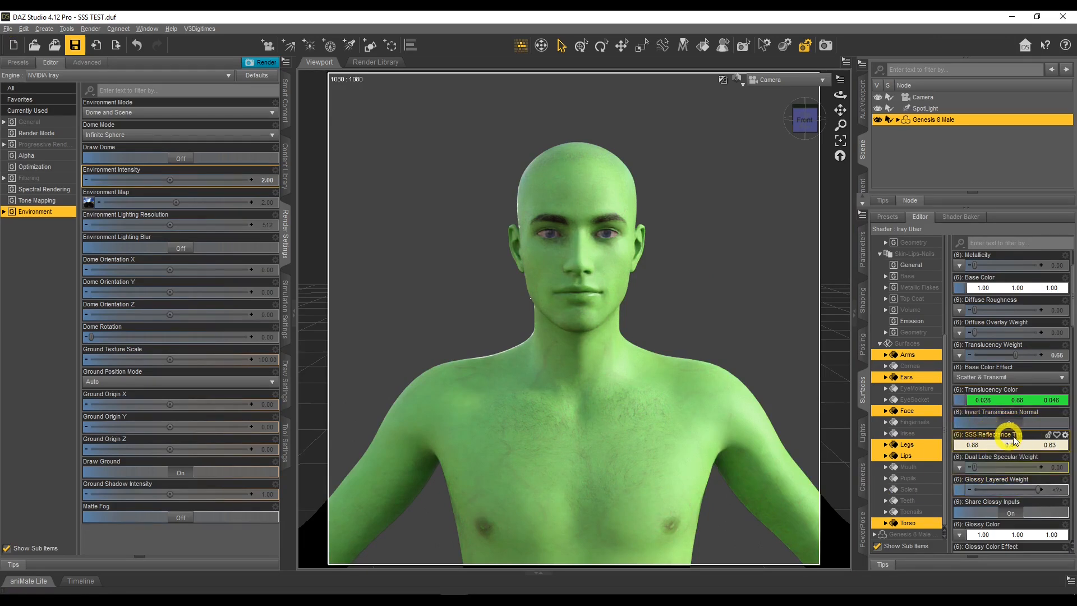
- Set the skin surfaces' SSS Reflectance Tint to a warmer cream of 0.92, 0.82, 0.47
left_click(992, 446)
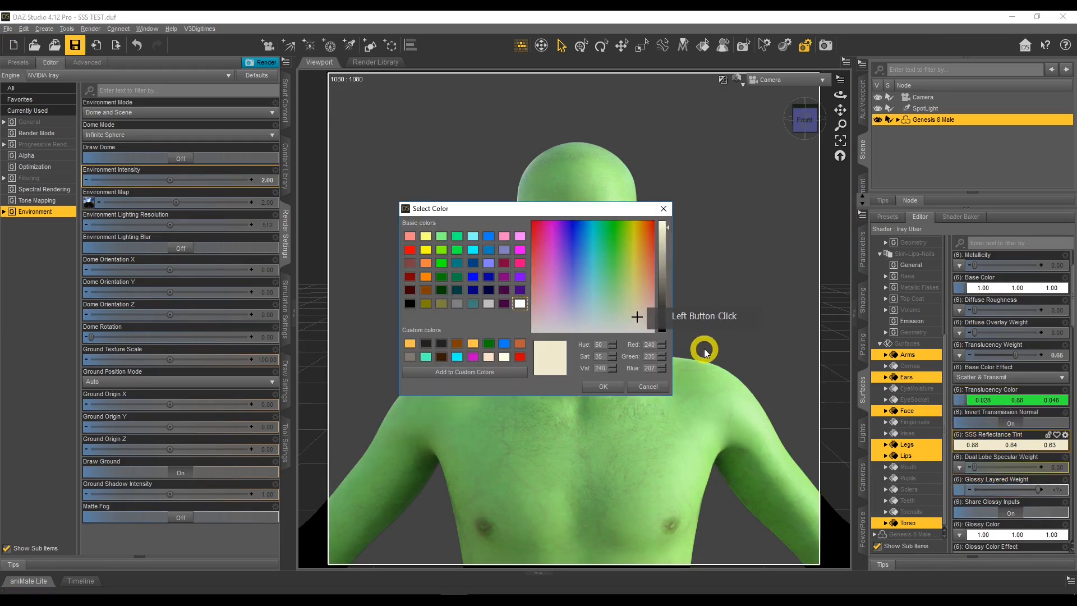
left_click_drag(636, 314, 634, 303)
left_click(667, 225)
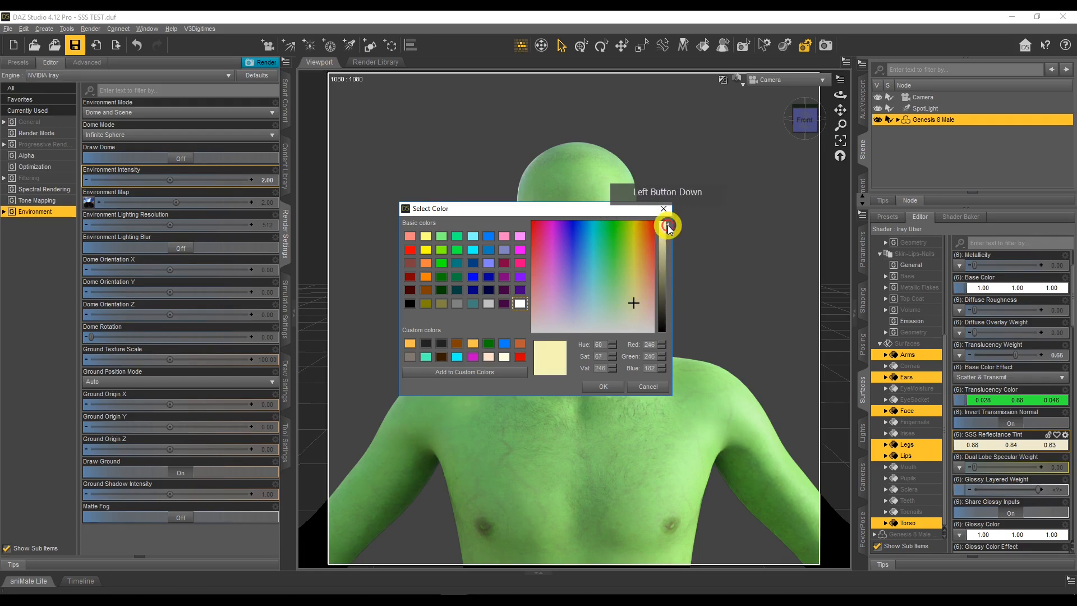
left_click(638, 303)
left_click(603, 387)
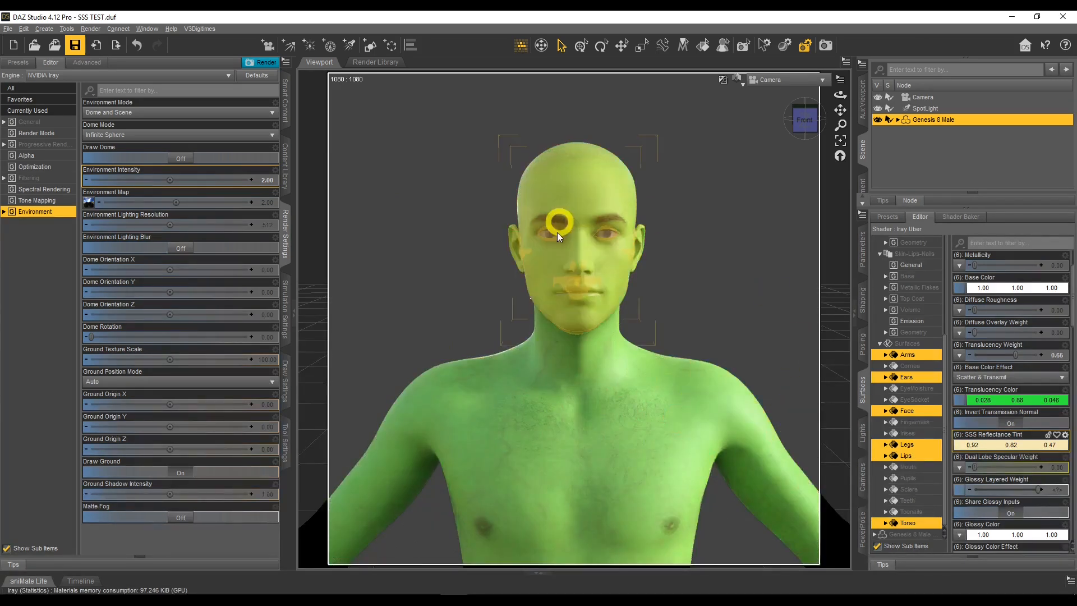
- Switch the render environment mode to Scene Only so that only the spotlight lights the figure
scroll(996, 418, "down", 10)
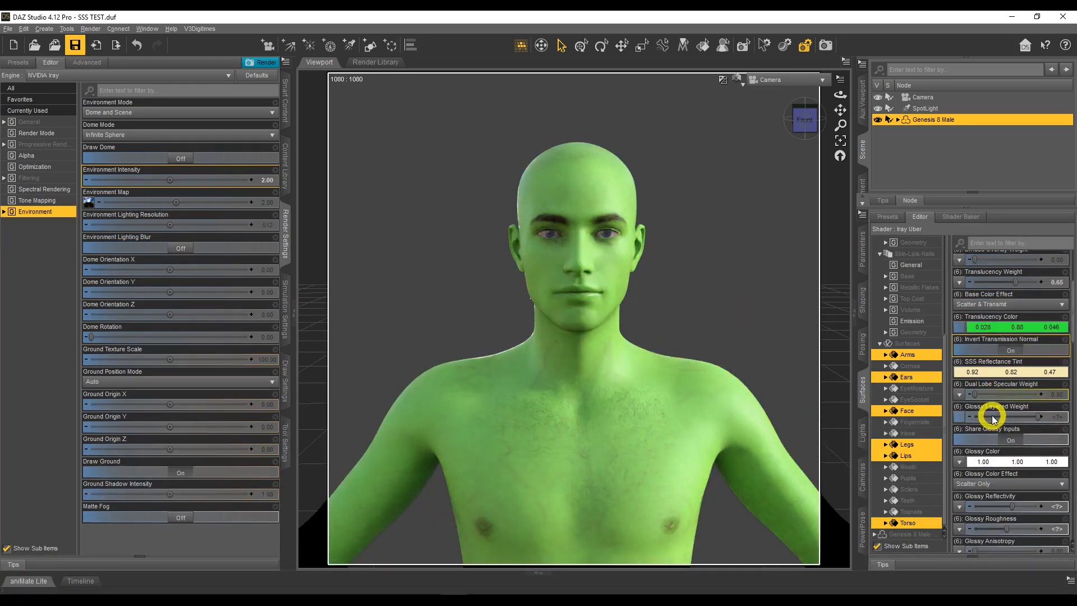
scroll(993, 418, "down", 10)
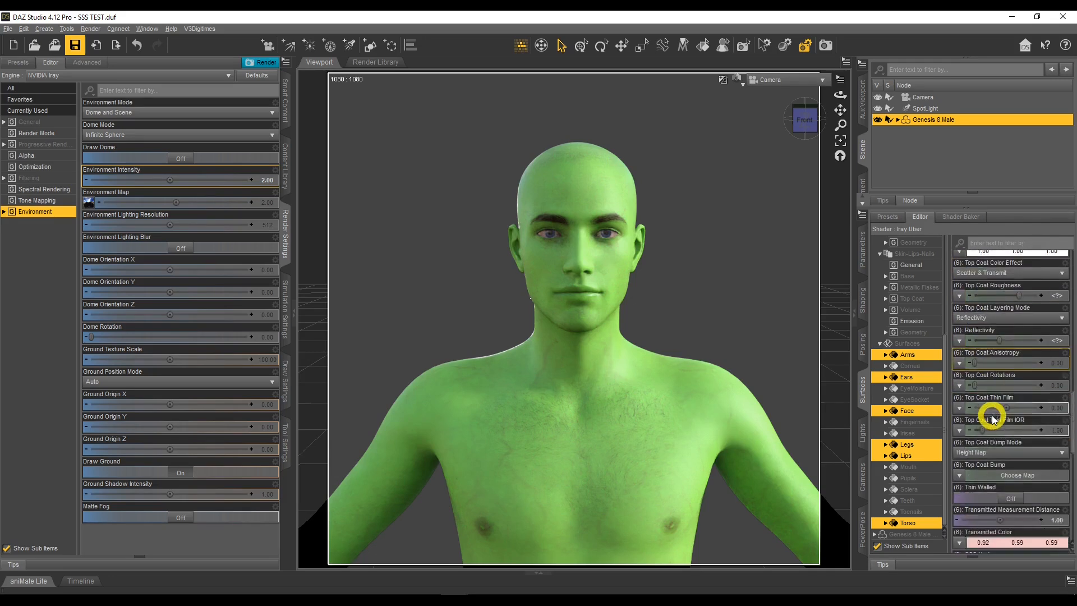
scroll(992, 418, "down", 1)
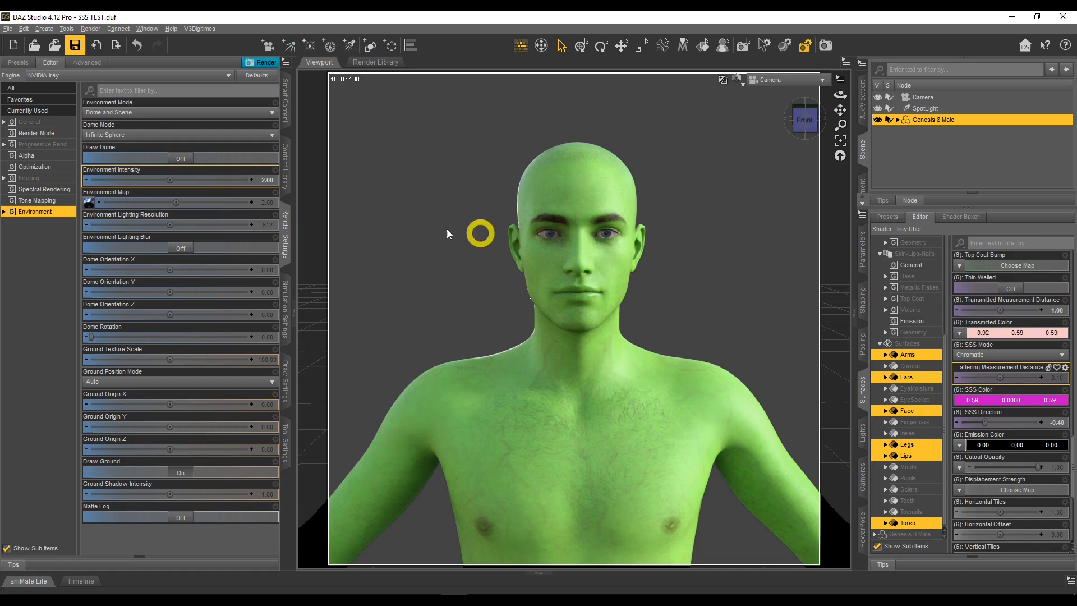
left_click(143, 112)
left_click(130, 126)
left_click(129, 112)
left_click(120, 163)
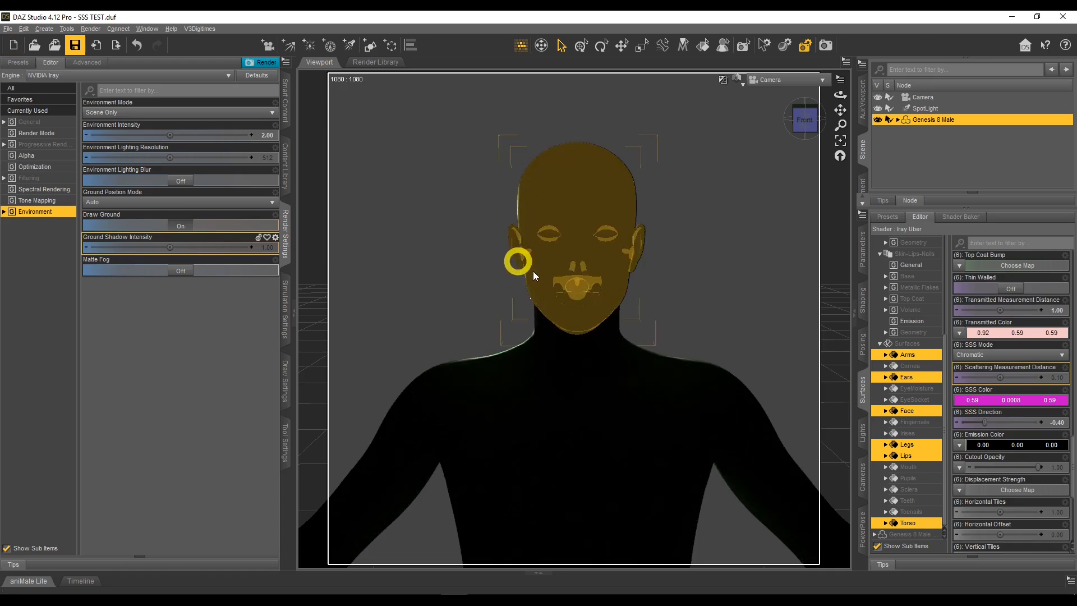
- Try a Scattering Measurement Distance of 0.5 and a Transmitted Measurement Distance of 1.5 on the skin surfaces
left_click(910, 326)
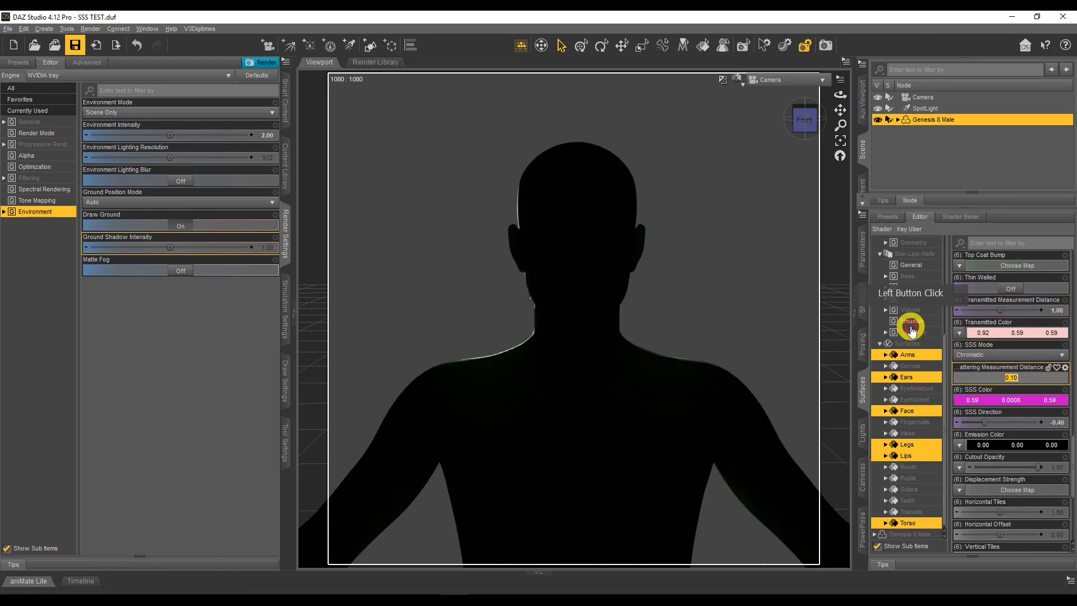
type("0.")
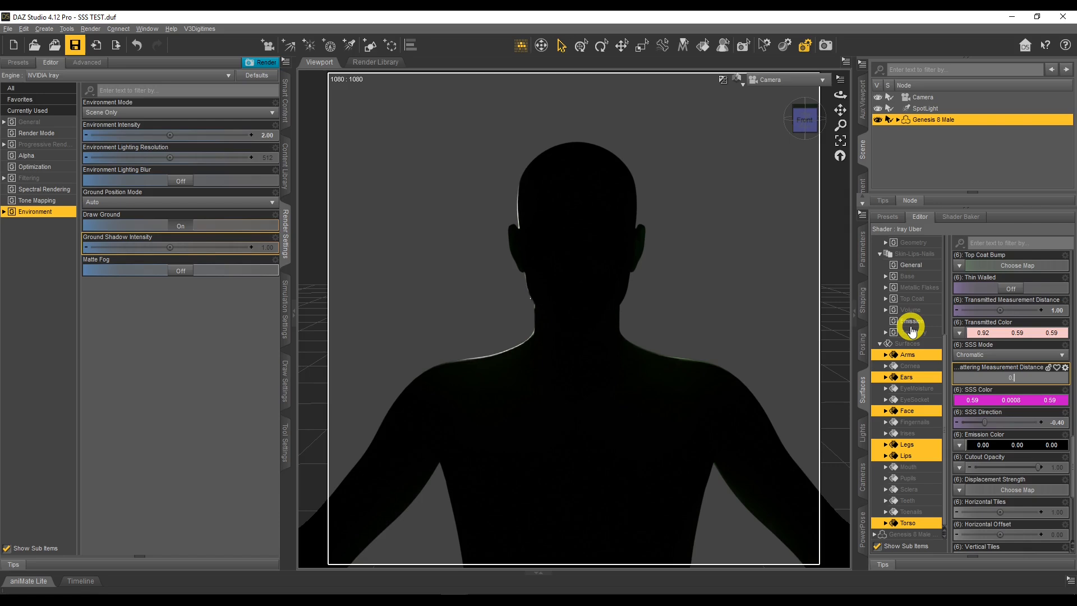
type("5")
key("Return")
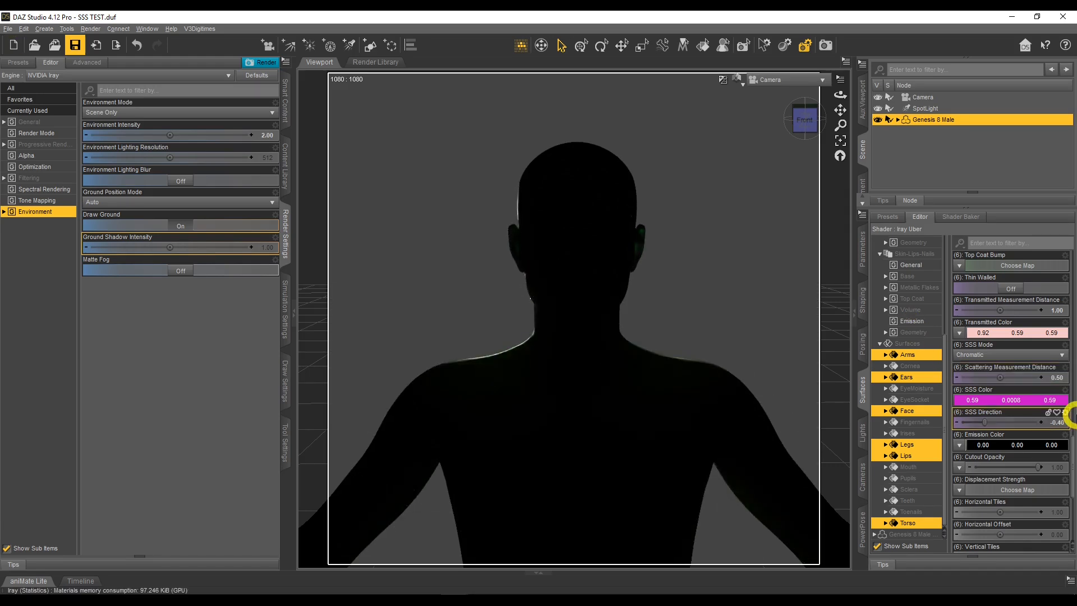
double_click(1059, 312)
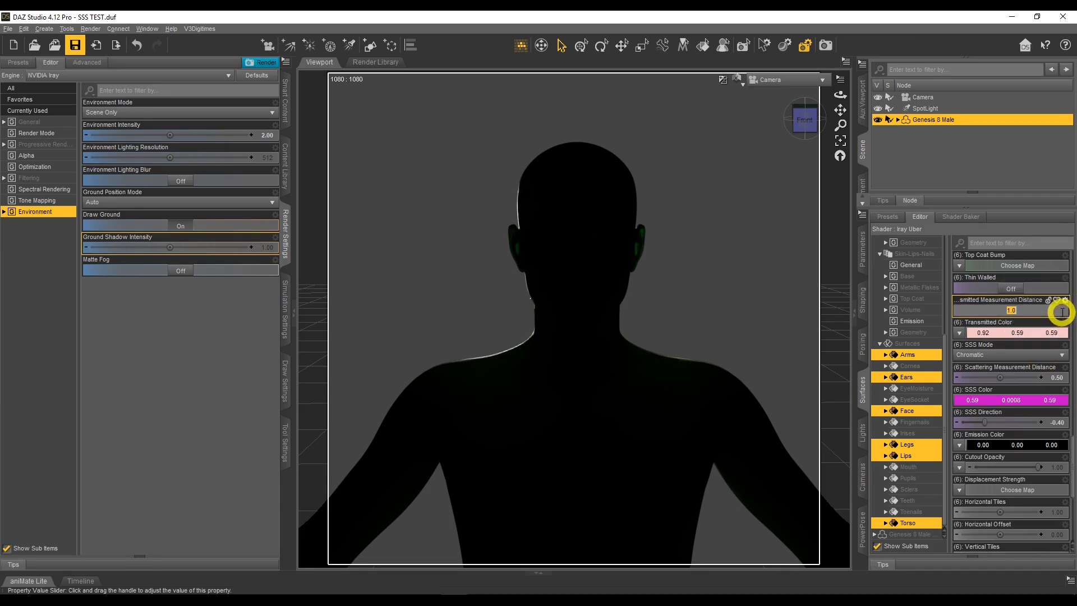
type("1.5")
key("Return")
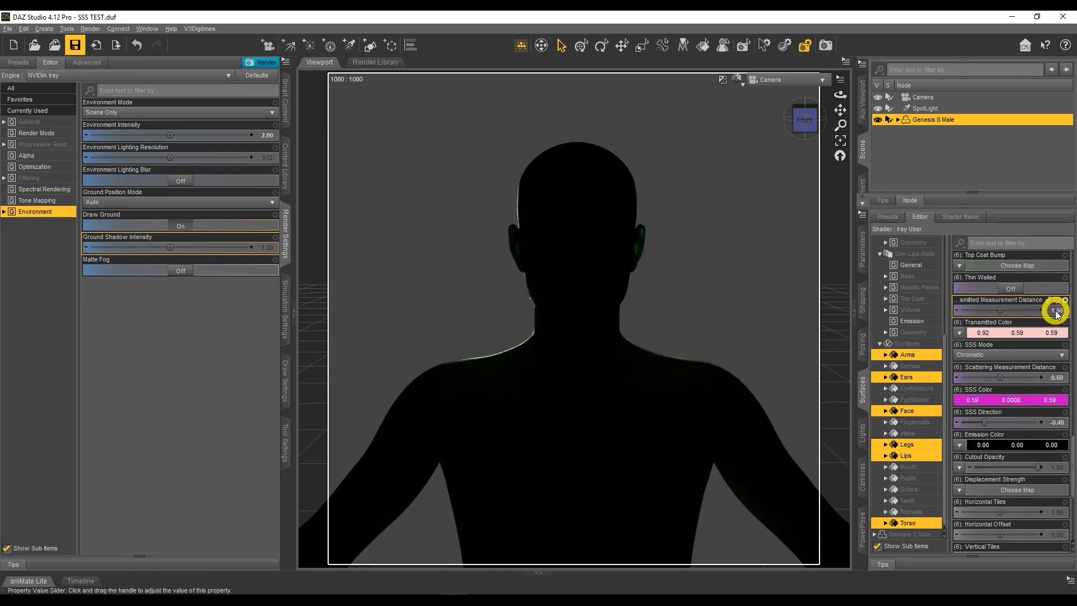
- Try a Scattering Measurement Distance of 0.75 with a Transmitted Measurement Distance of 1.25 on the skin surfaces
left_click(1060, 378)
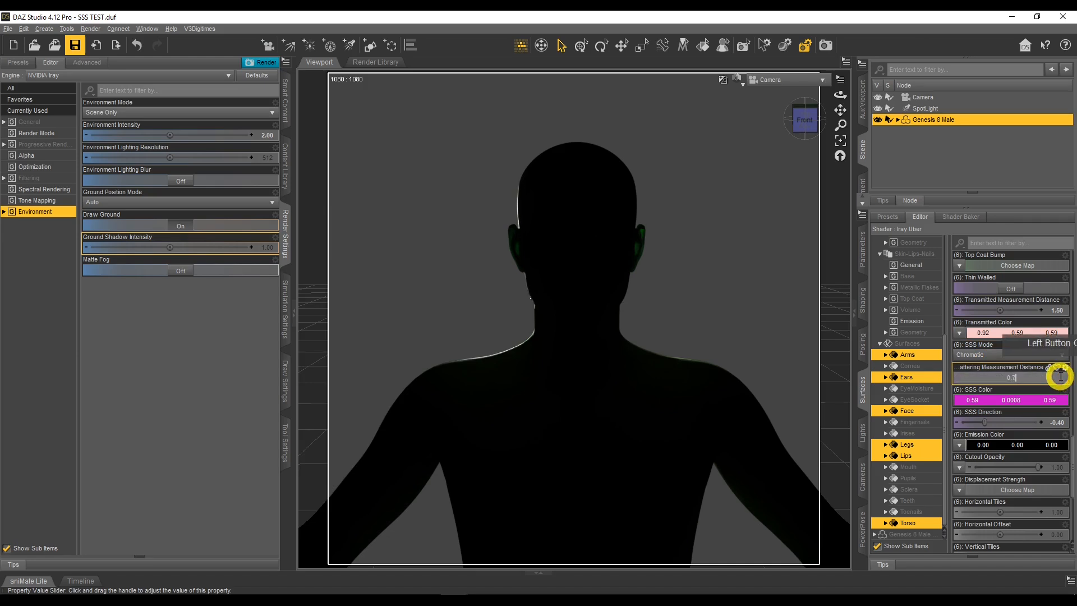
type("7")
key("Return")
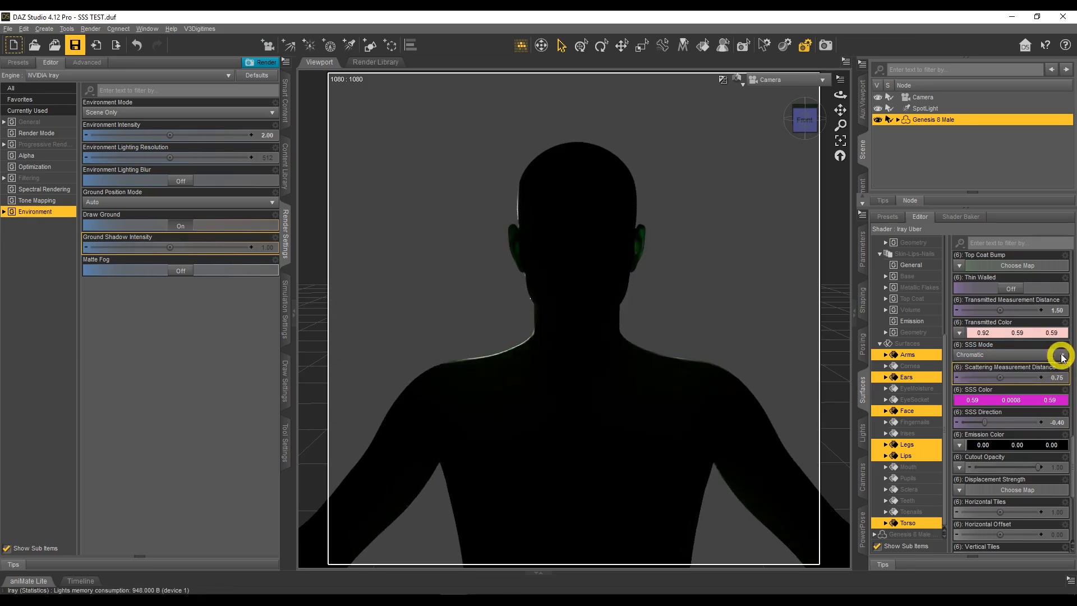
left_click(1061, 309)
type("1")
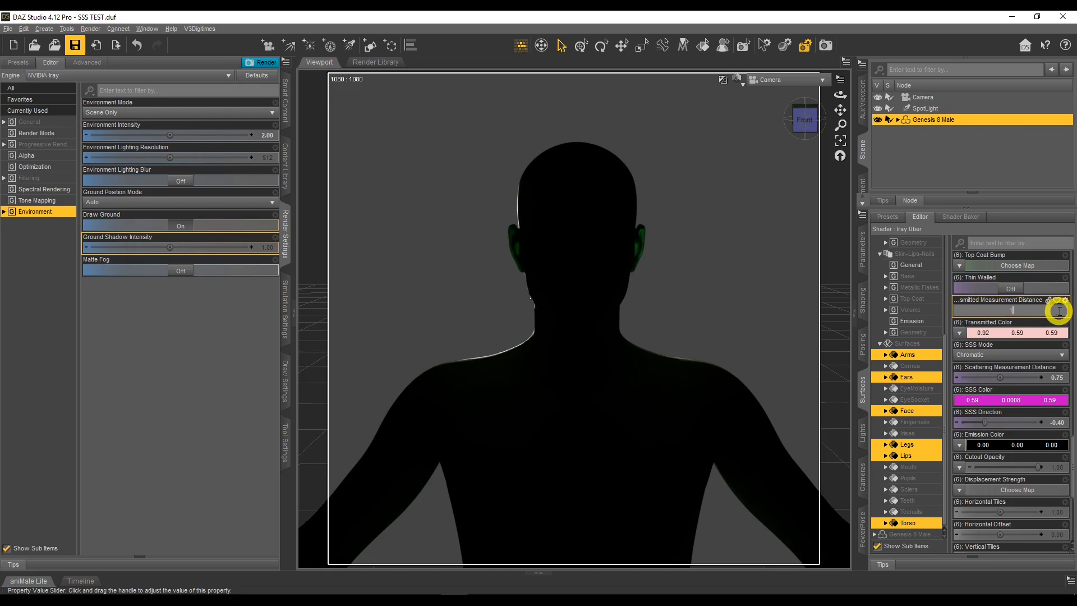
type(".25")
key("Return")
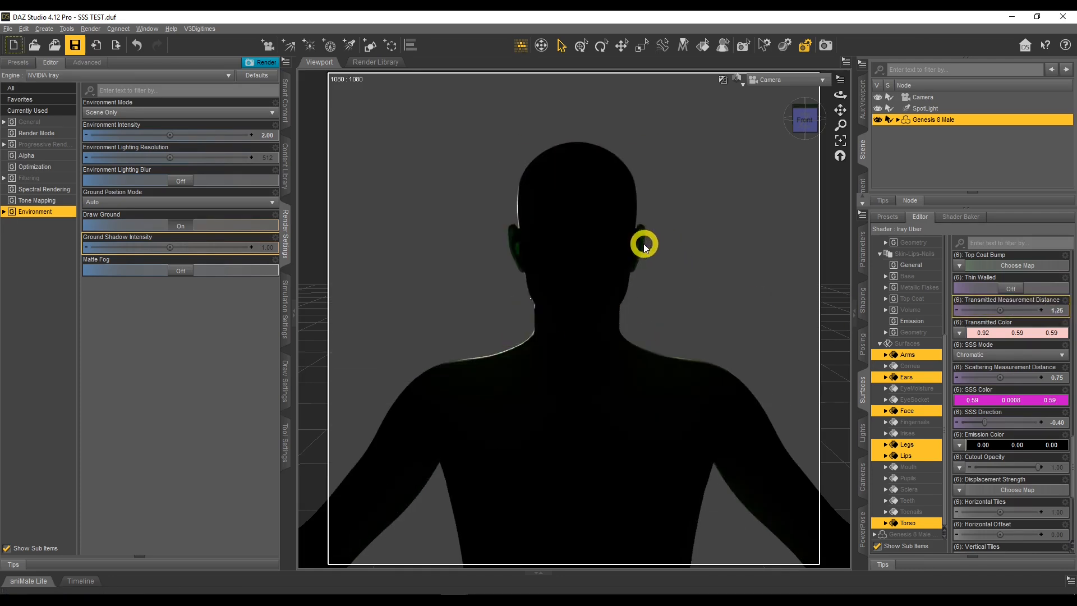
- Light the figure with Dome and Scene and set the skin's SSS Color to a yellow of red 200, green 200 and blue 10
left_click(176, 112)
left_click(135, 125)
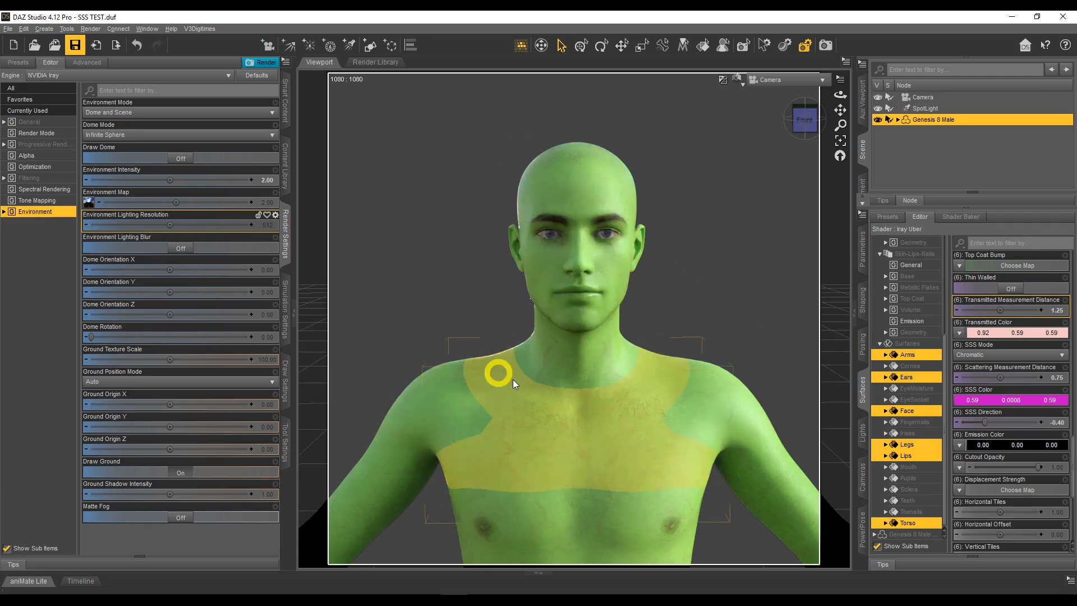
left_click(996, 405)
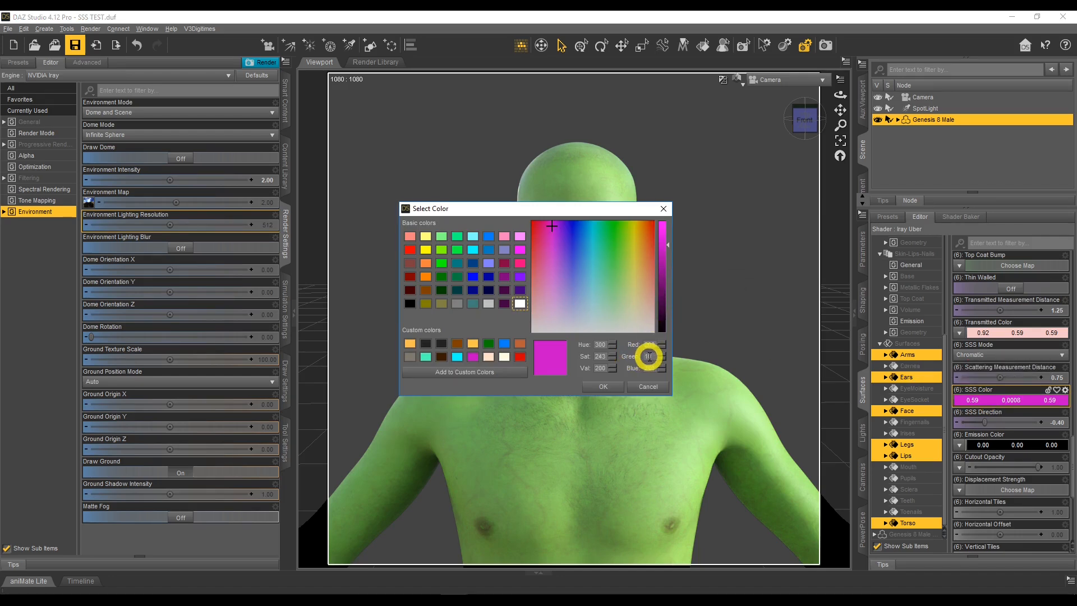
left_click_drag(654, 357, 620, 359)
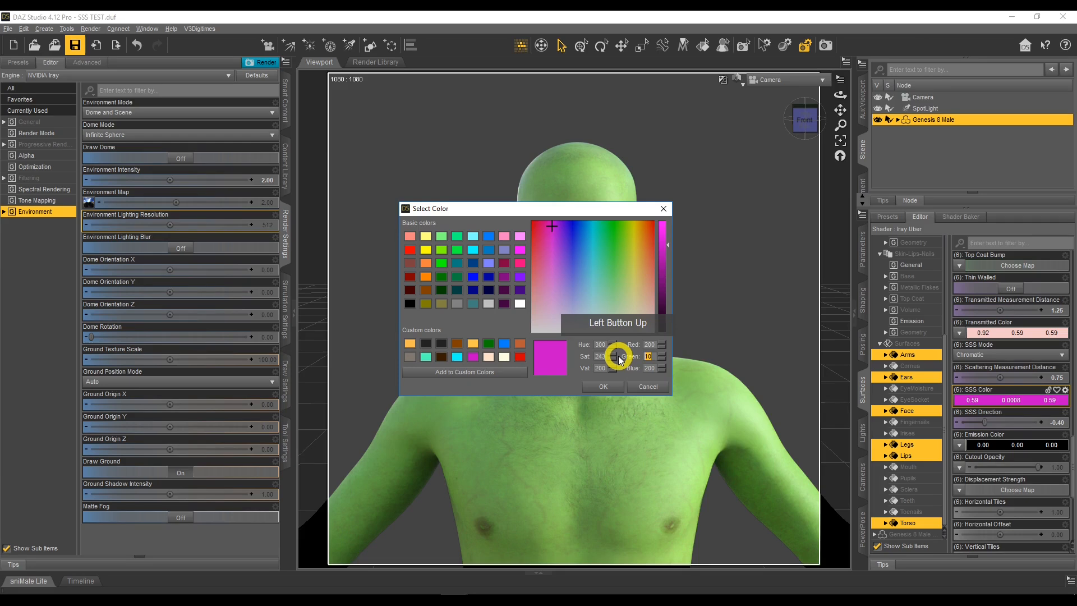
type("200")
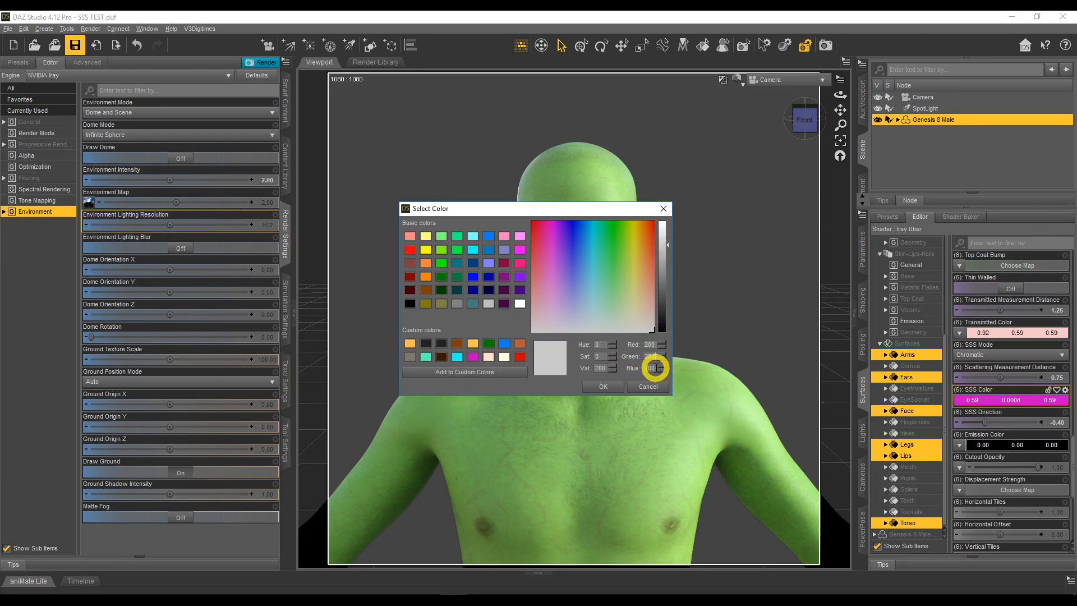
left_click_drag(655, 368, 623, 369)
type("10")
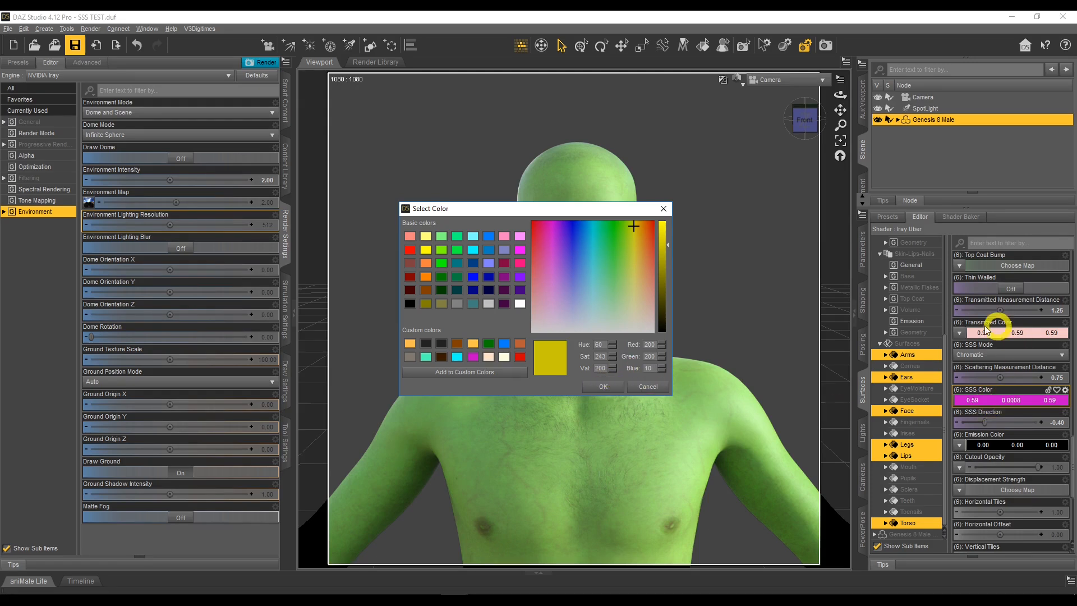
left_click(603, 386)
left_click(510, 435)
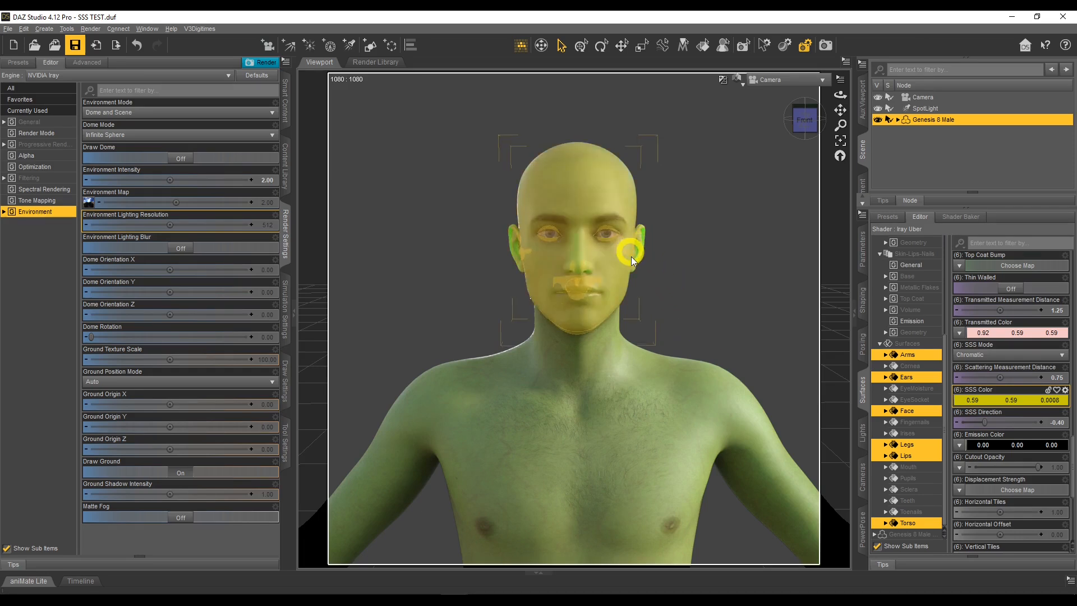
- Set the skin's Scattering Measurement Distance to 0.1 and switch the environment mode to Scene Only
left_click(1057, 376)
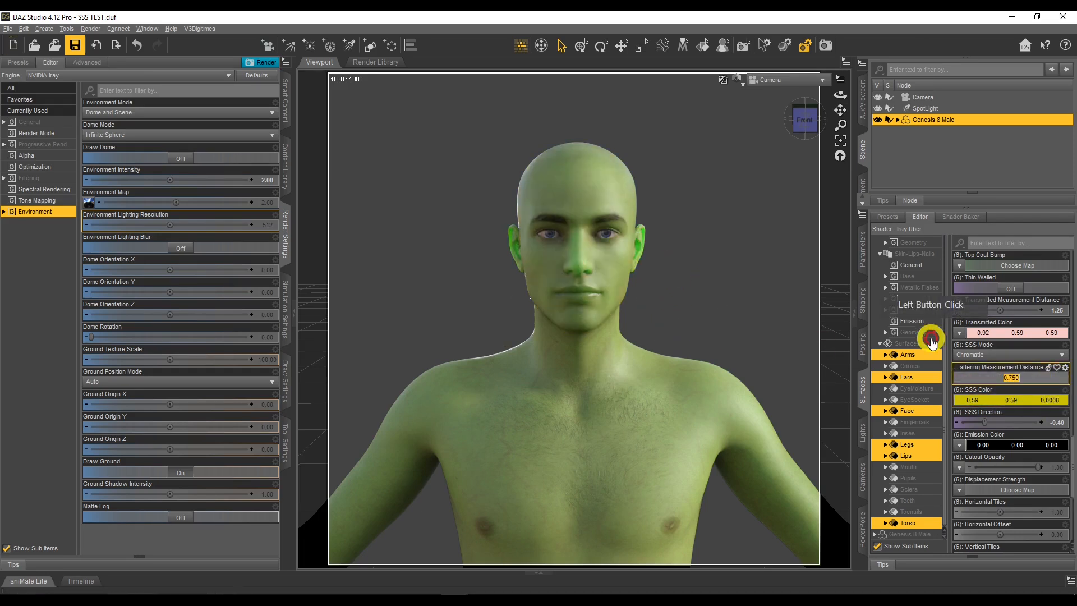
type("0.1")
key("Return")
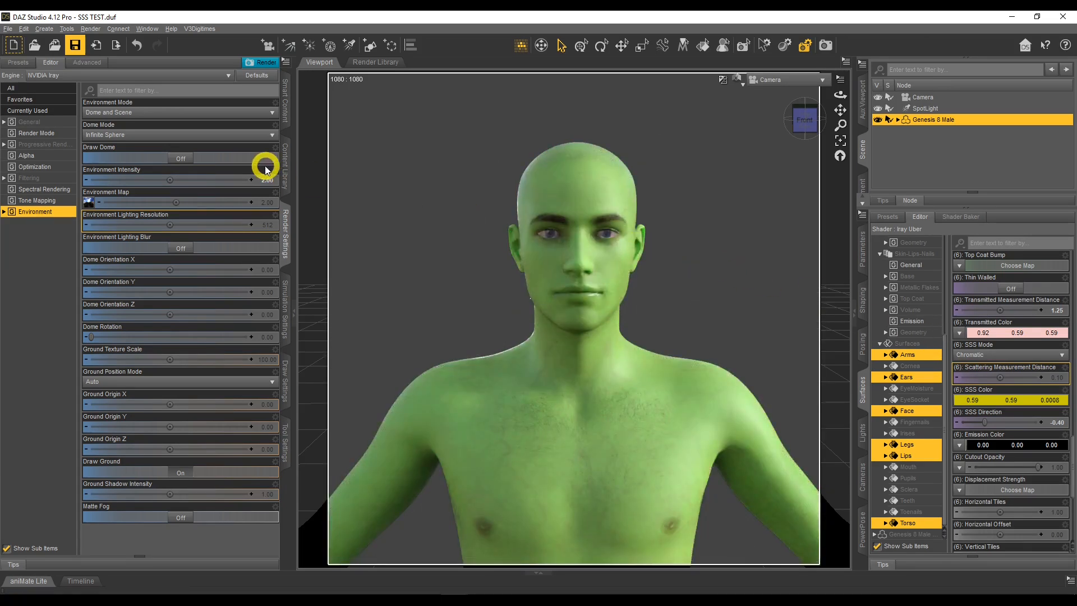
left_click(143, 115)
left_click(133, 125)
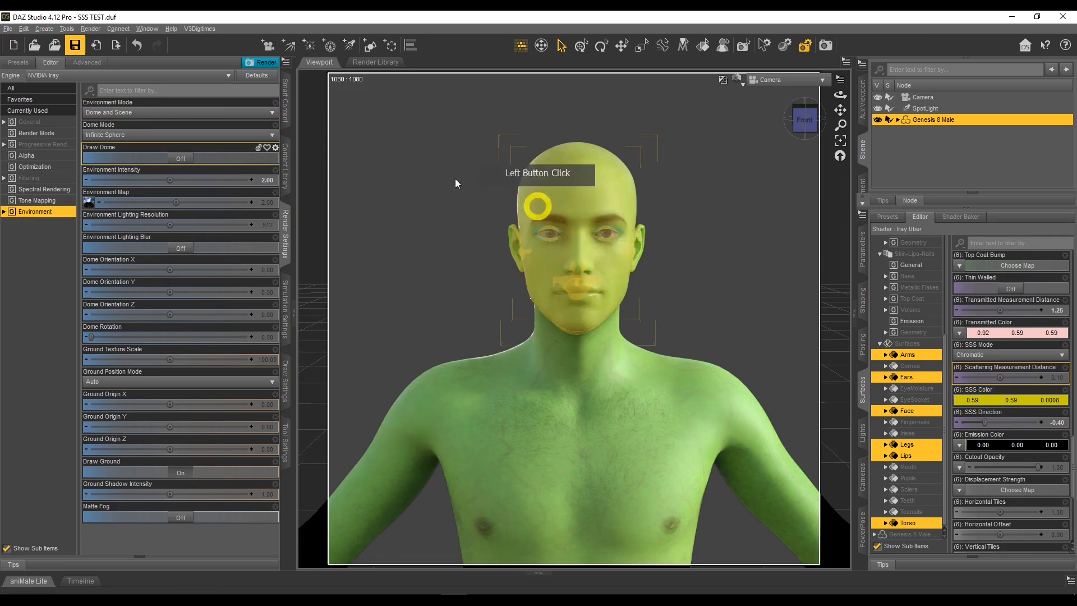
left_click(169, 112)
left_click(126, 159)
left_click(590, 243)
left_click(671, 248)
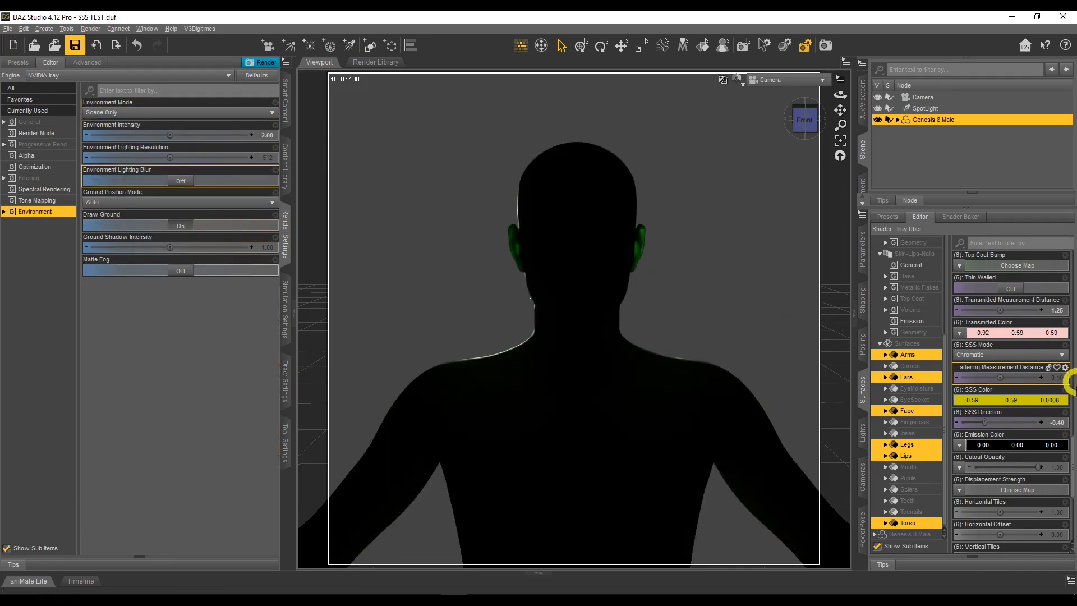
- Set the skin's Scattering Measurement Distance to 0.08 and its Transmitted Measurement Distance to 1
left_click(1061, 380)
left_click(1059, 378)
type("0")
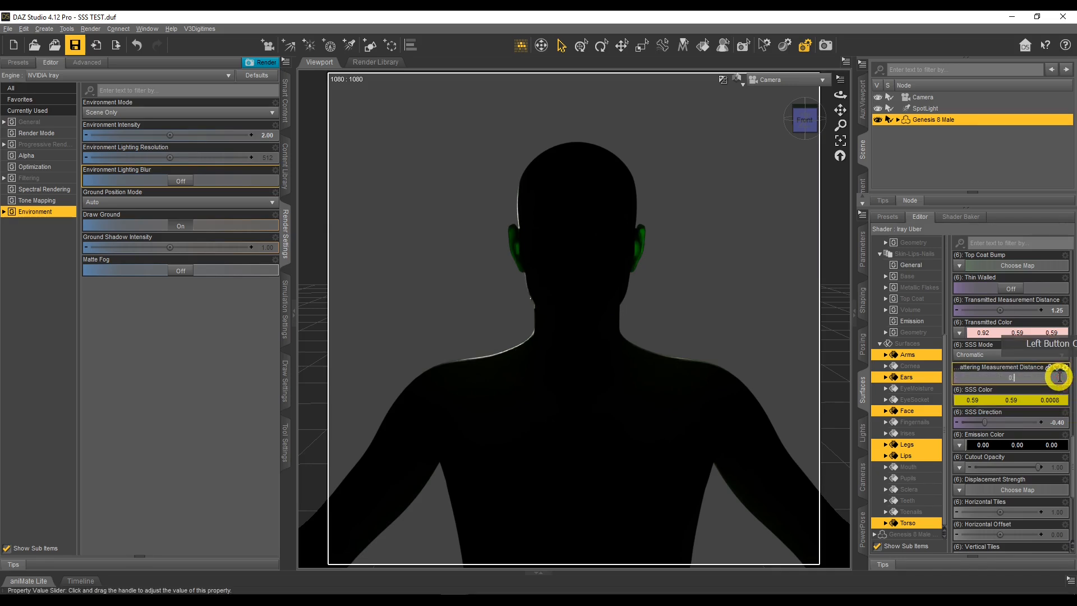
type(".0")
key("Return")
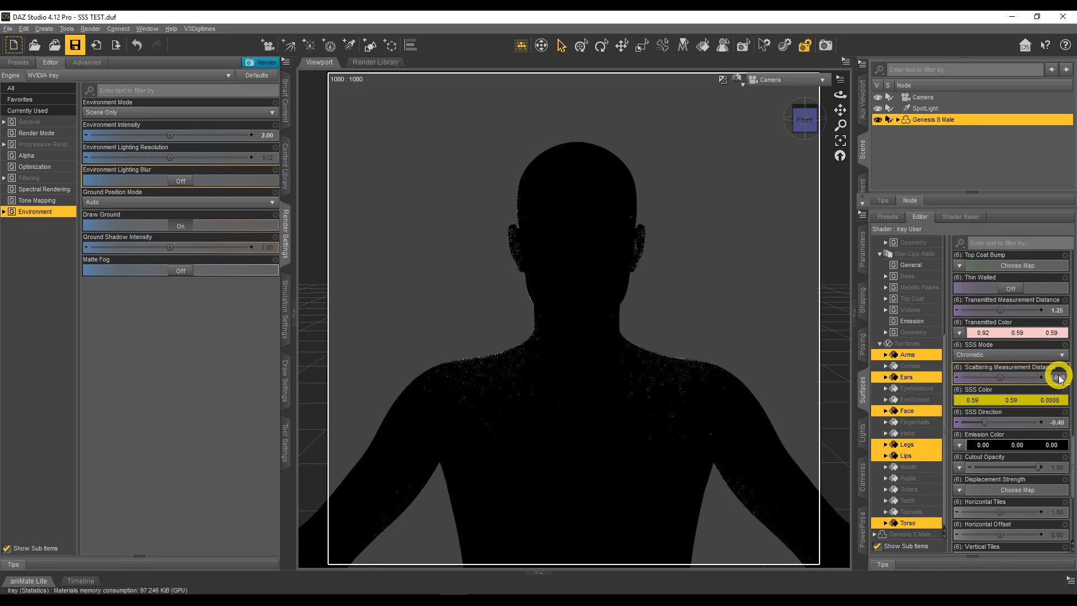
left_click(1056, 311)
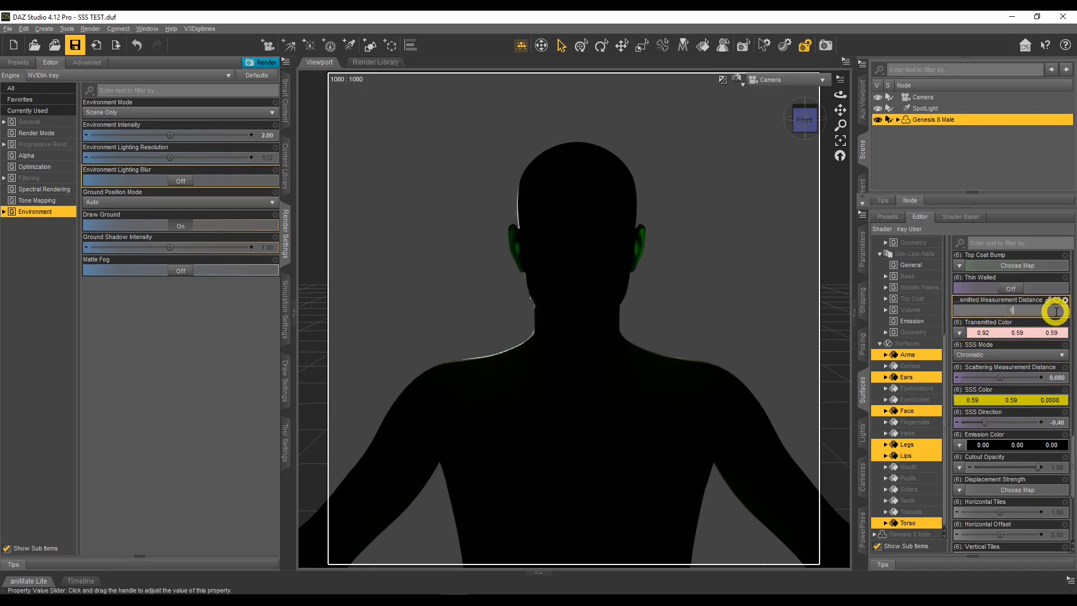
key("Return")
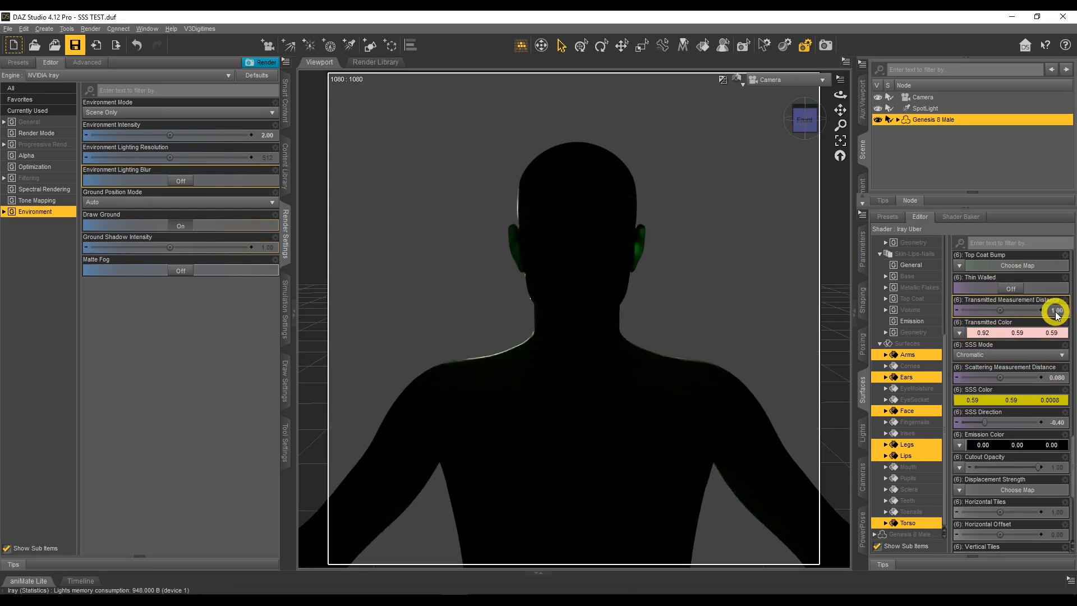
- Set the skin's Scattering Measurement Distance to 0.05 and switch the environment mode to Dome and Scene
left_click(1059, 378)
type("0")
type("05")
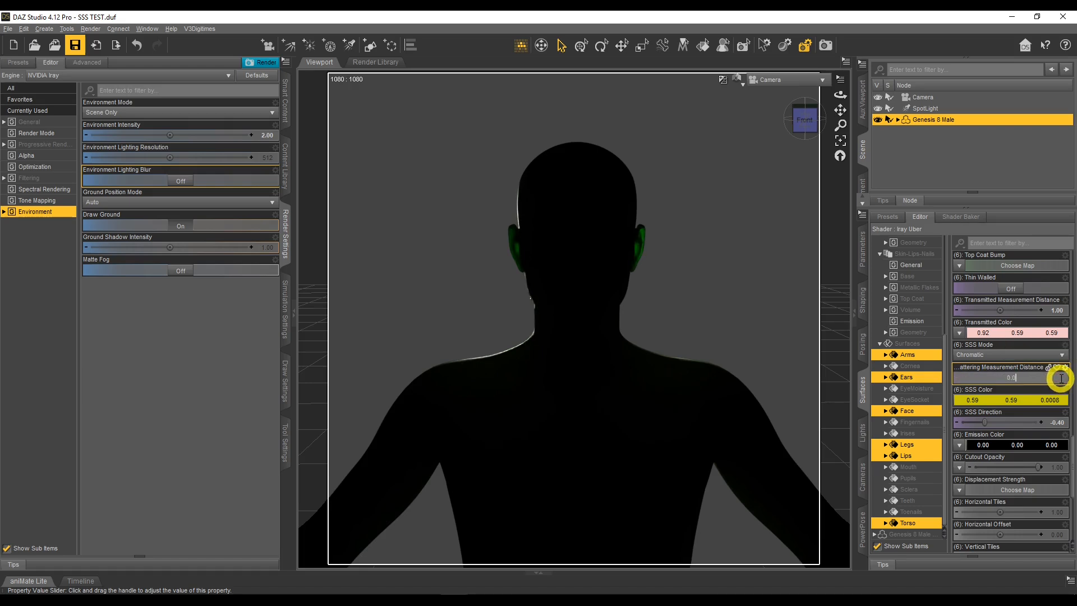
key("Return")
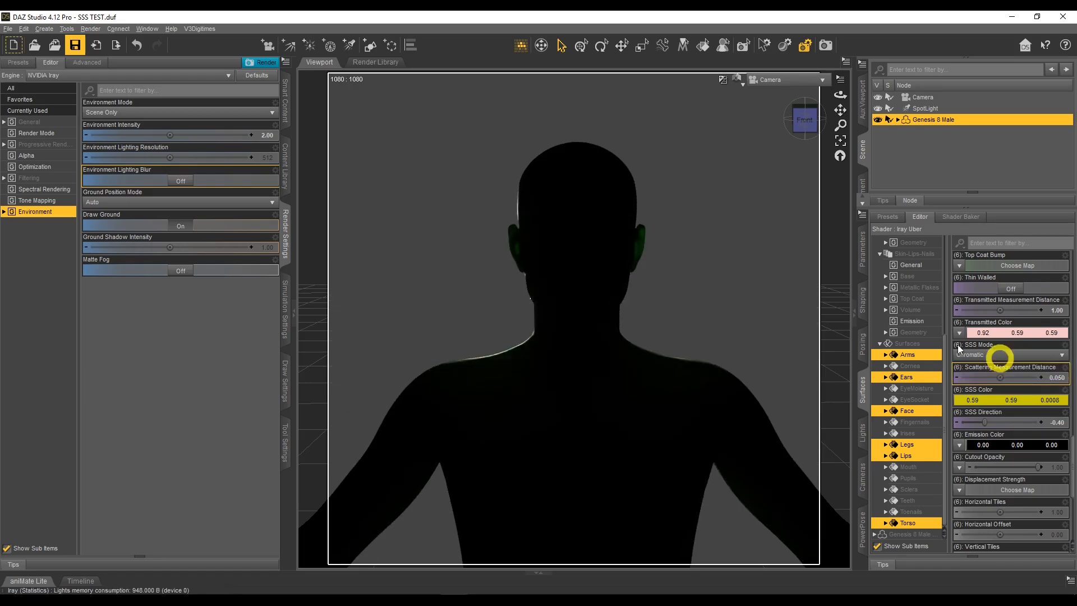
left_click(127, 111)
left_click(132, 119)
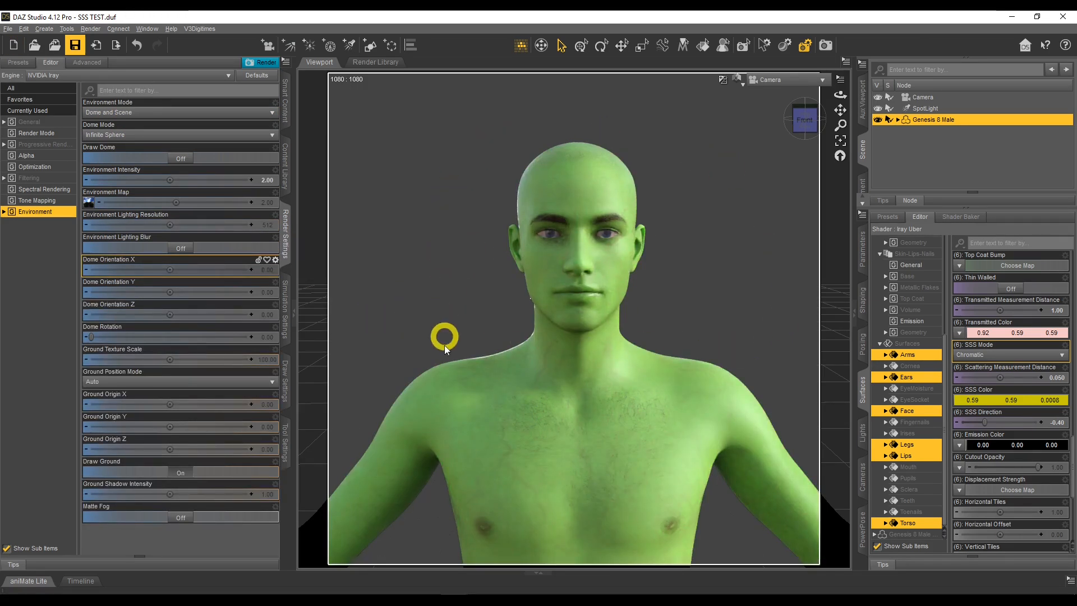
- Set the skin's SSS Color to a green of red 10, green 200 and blue 10
left_click(993, 402)
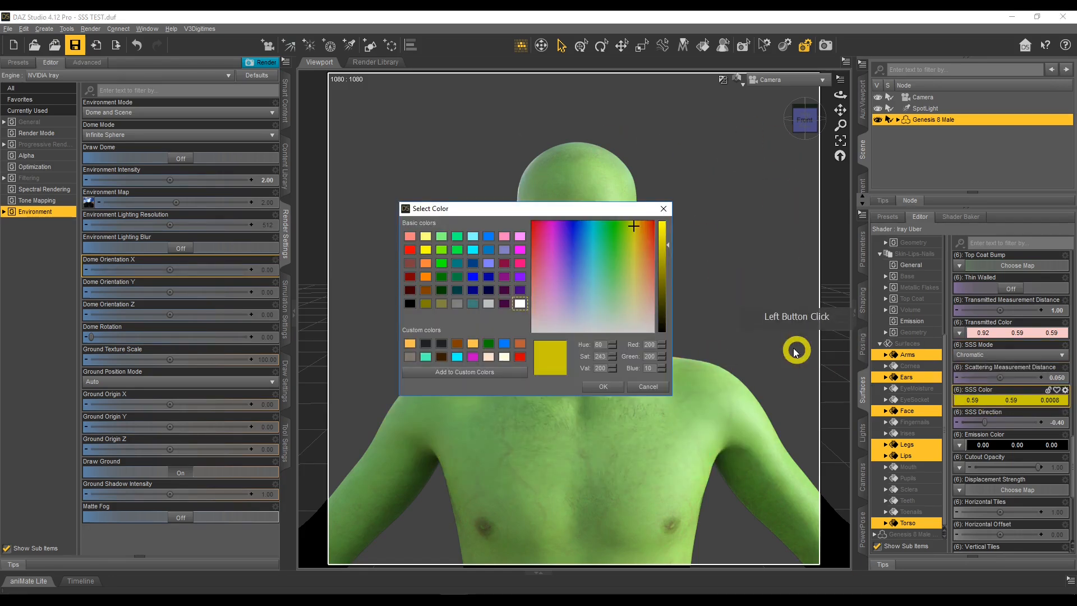
left_click(653, 344)
type("10")
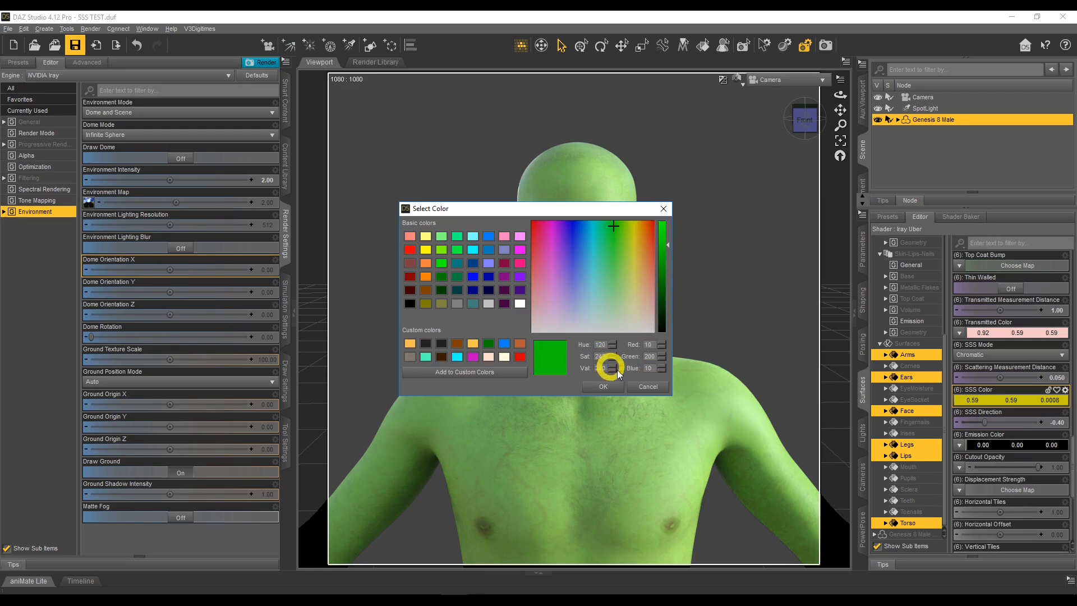
left_click(604, 387)
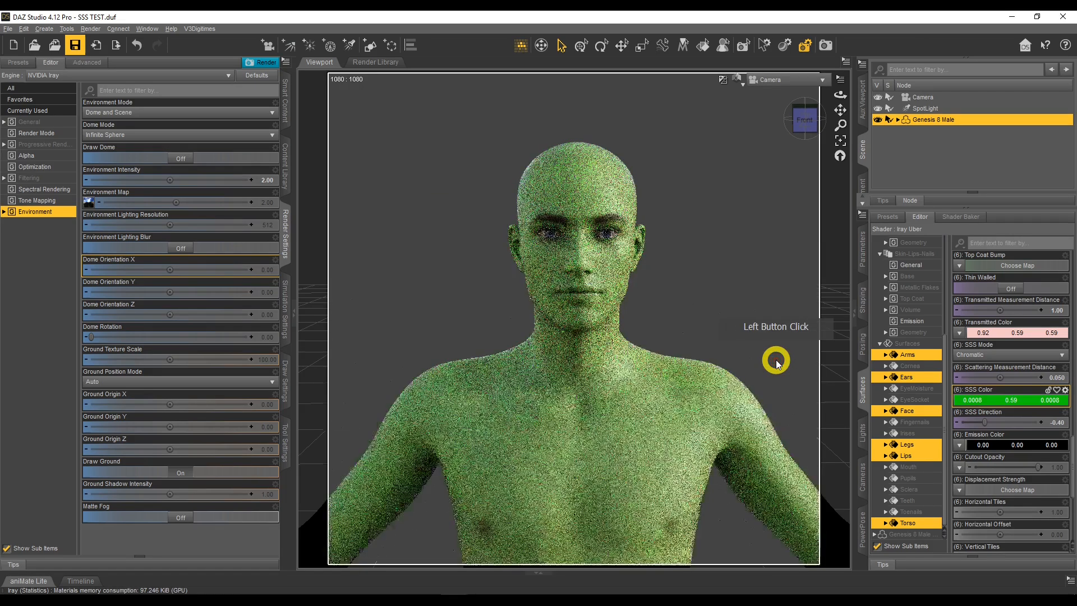
- Change the skin's SSS Color to a bright red of red 240, green 10 and blue 10
left_click(1004, 400)
left_click_drag(656, 356, 615, 346)
type("1")
type("0")
type("2")
type("00")
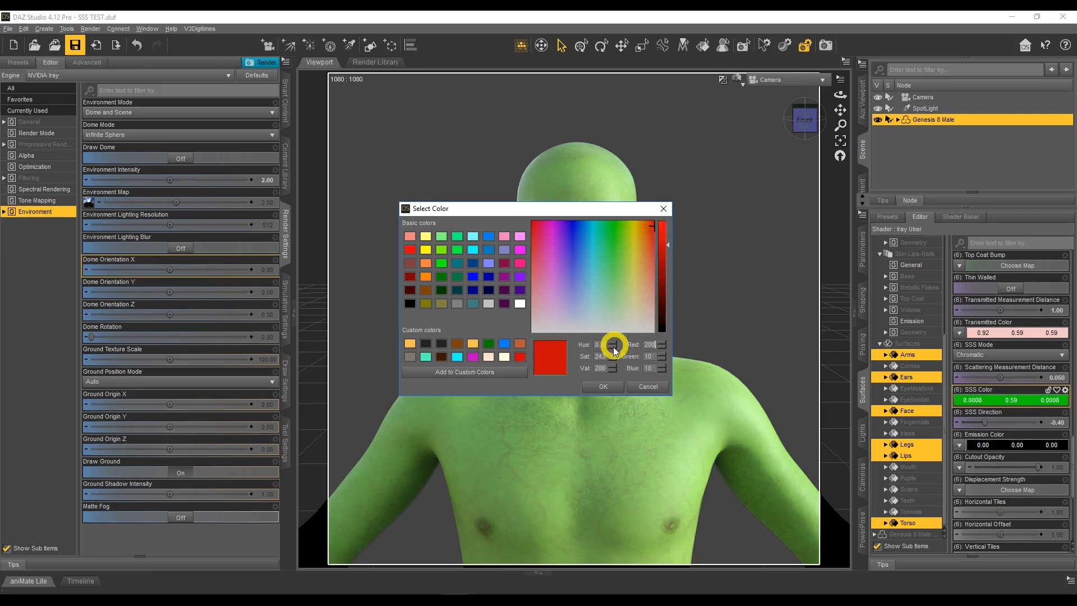
left_click_drag(650, 344, 599, 344)
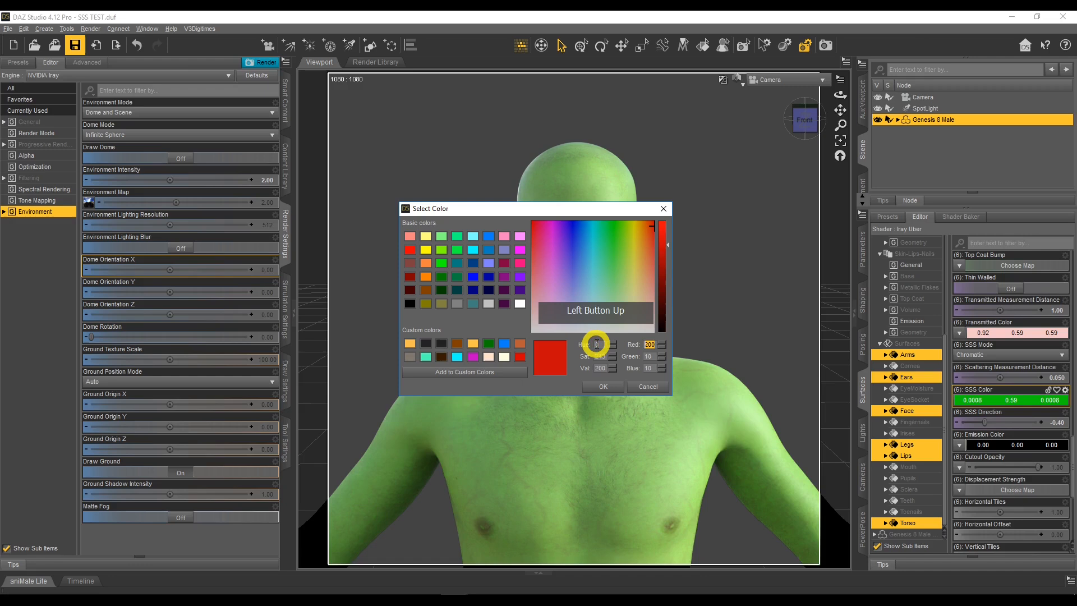
type("235")
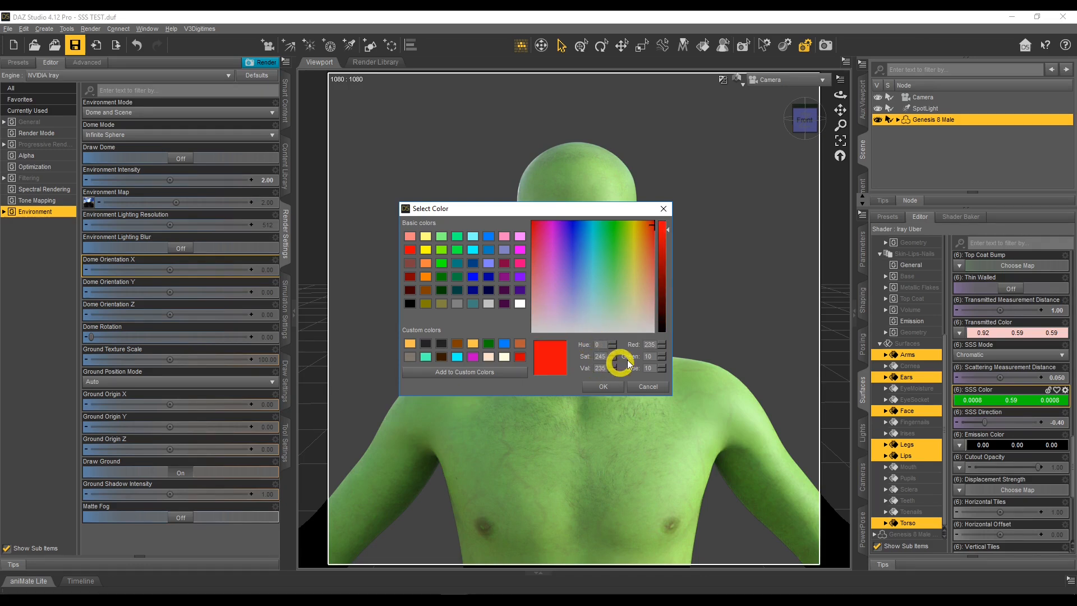
left_click_drag(654, 345, 603, 344)
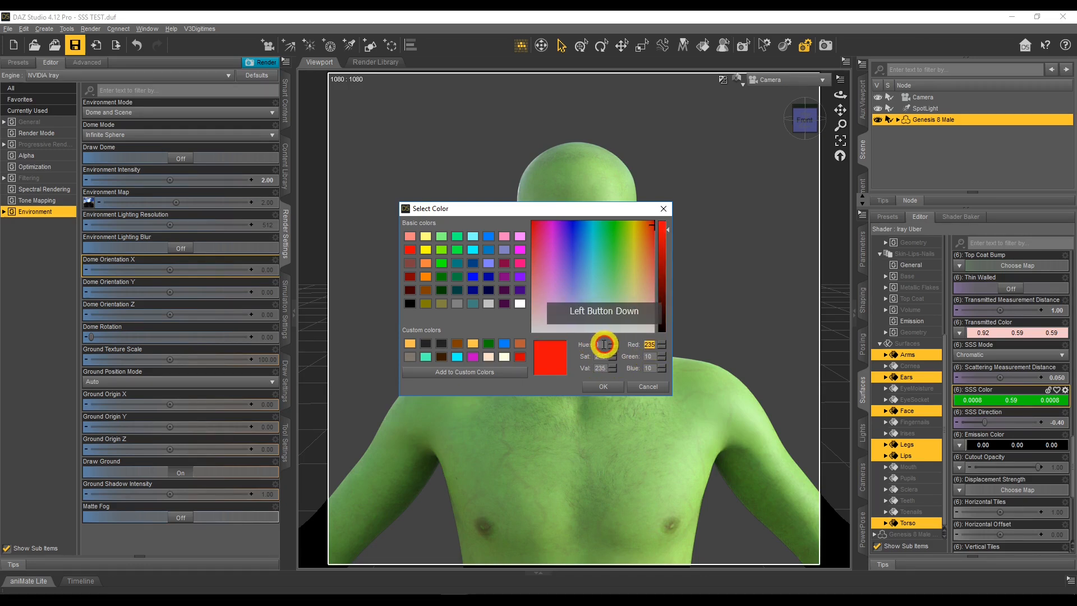
type("255")
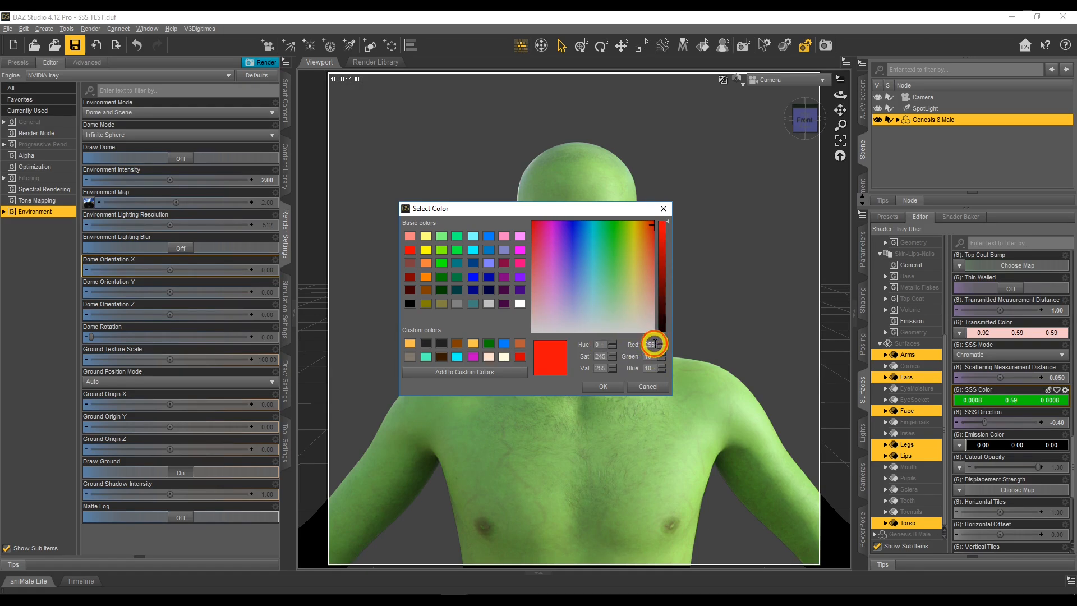
left_click_drag(655, 344, 633, 347)
type("240")
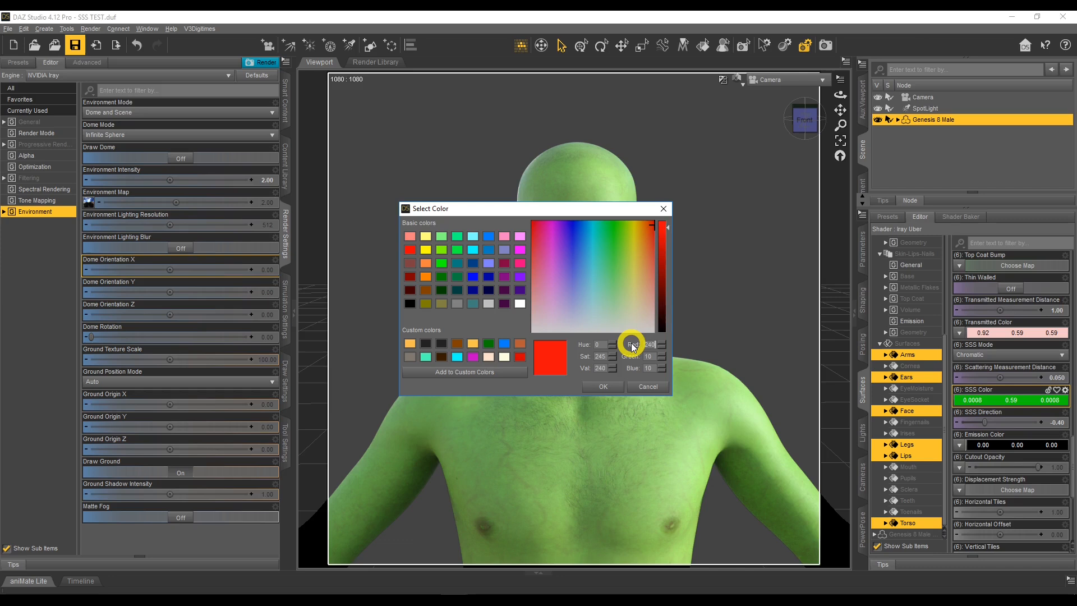
left_click(609, 385)
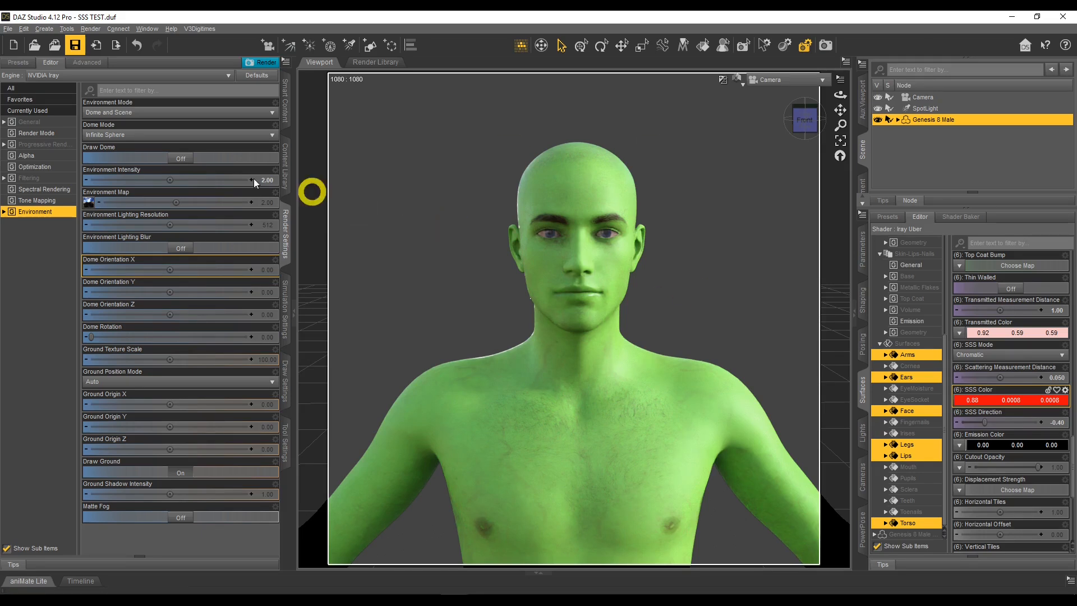
- Switch the environment mode to Scene Only and reset the skin's Scattering Measurement Distance to 0.10
left_click(151, 113)
left_click(146, 126)
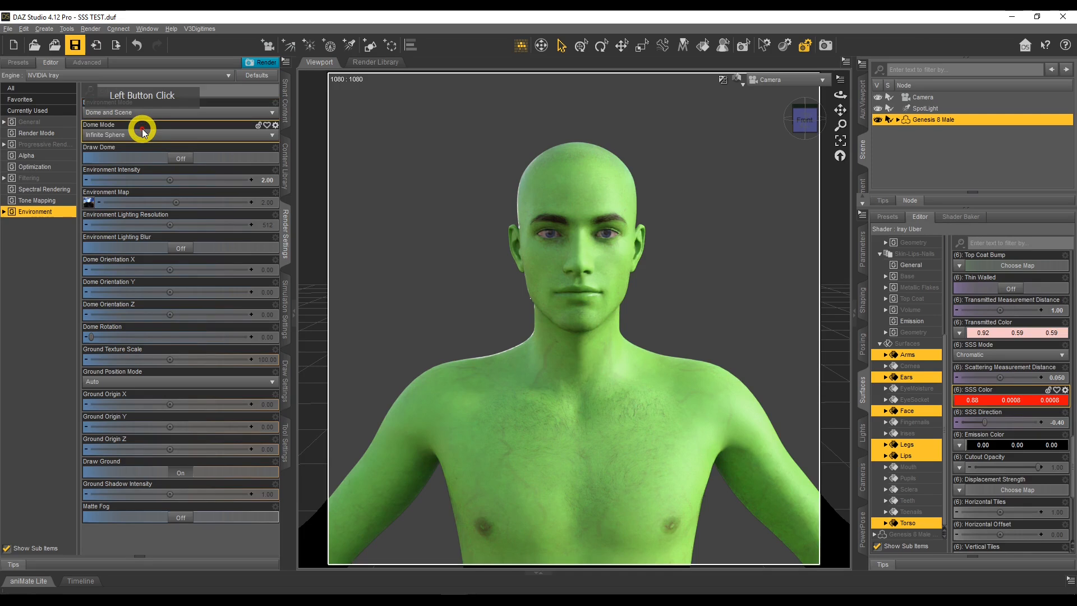
left_click(141, 115)
left_click(127, 155)
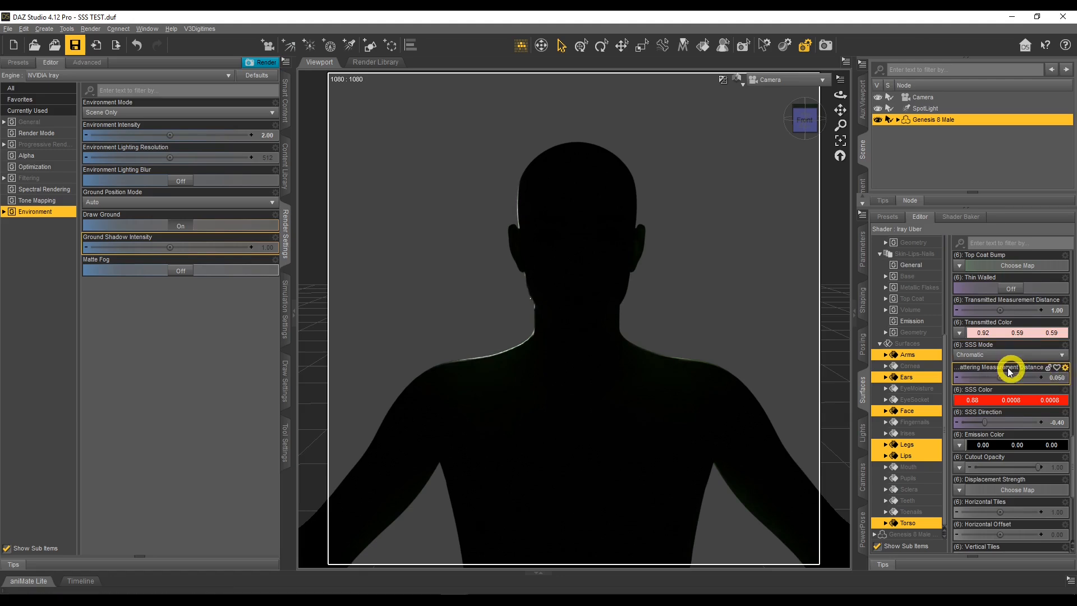
left_click(1043, 376)
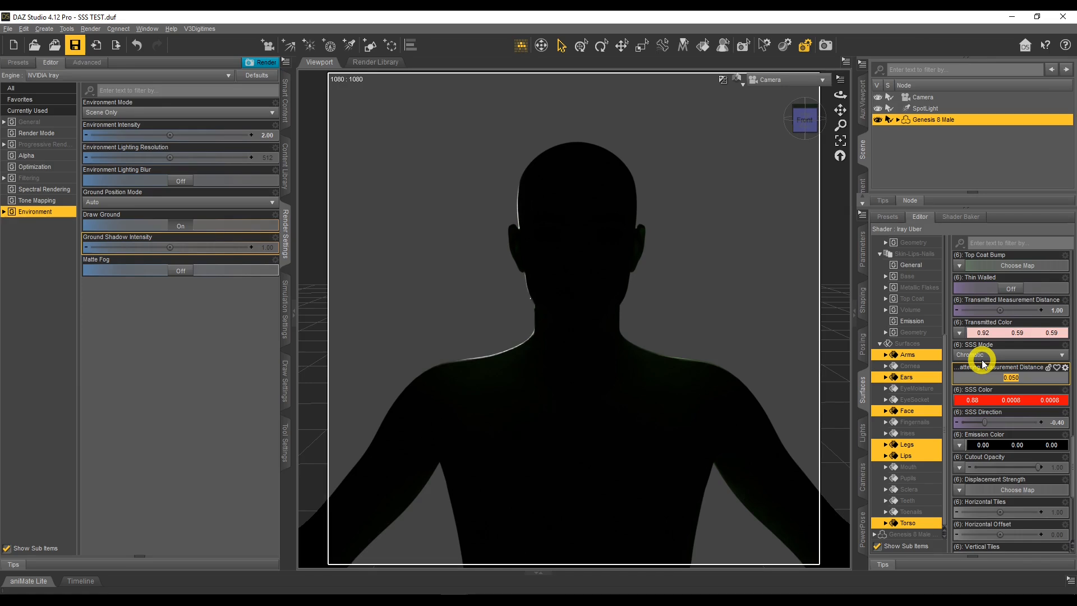
key("Return")
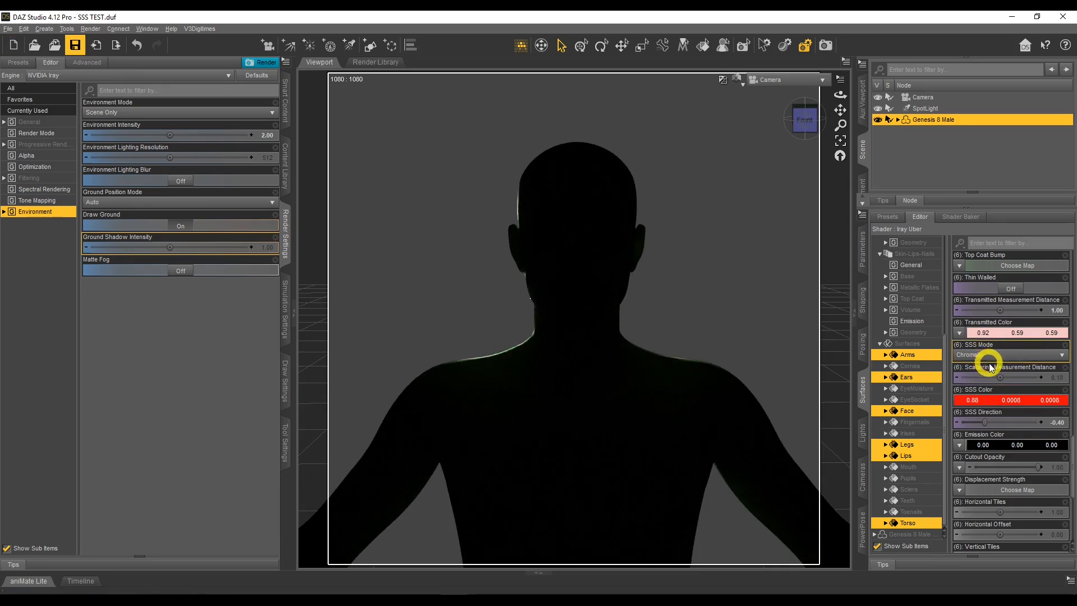
- Try Scattering Measurement Distances of 0.25 and 0.3 on the skin surfaces
left_click(1054, 378)
type("0")
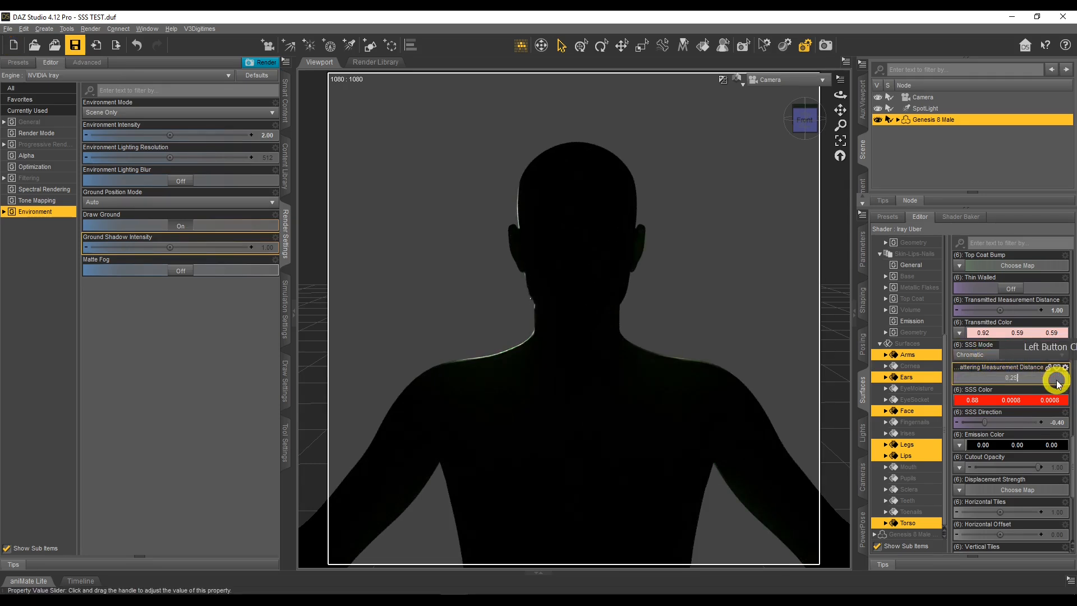
type(".25")
key("Return")
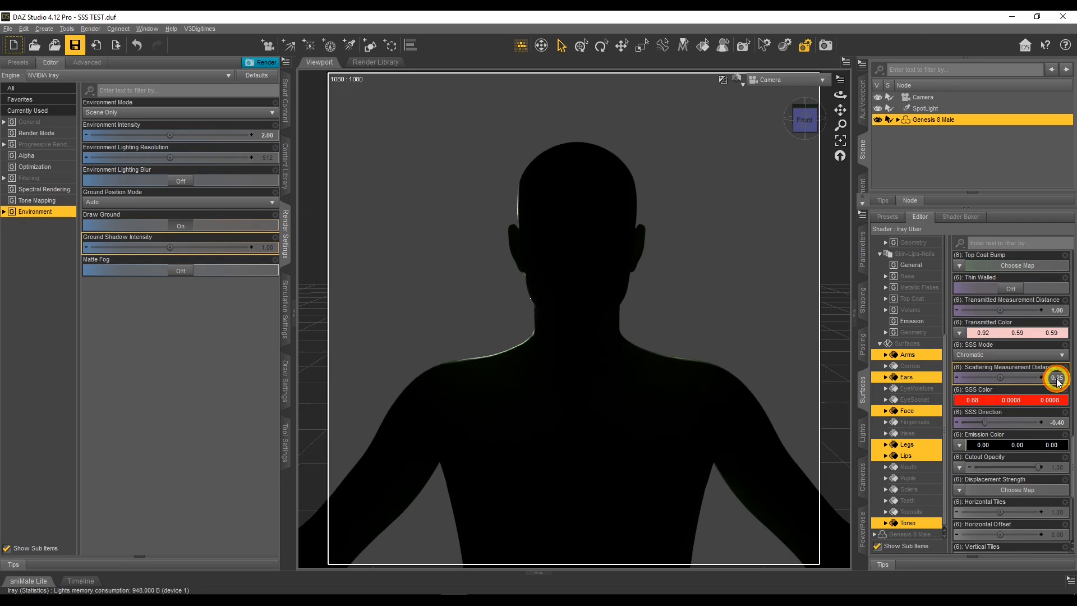
left_click(1057, 379)
type("0.3")
key("Return")
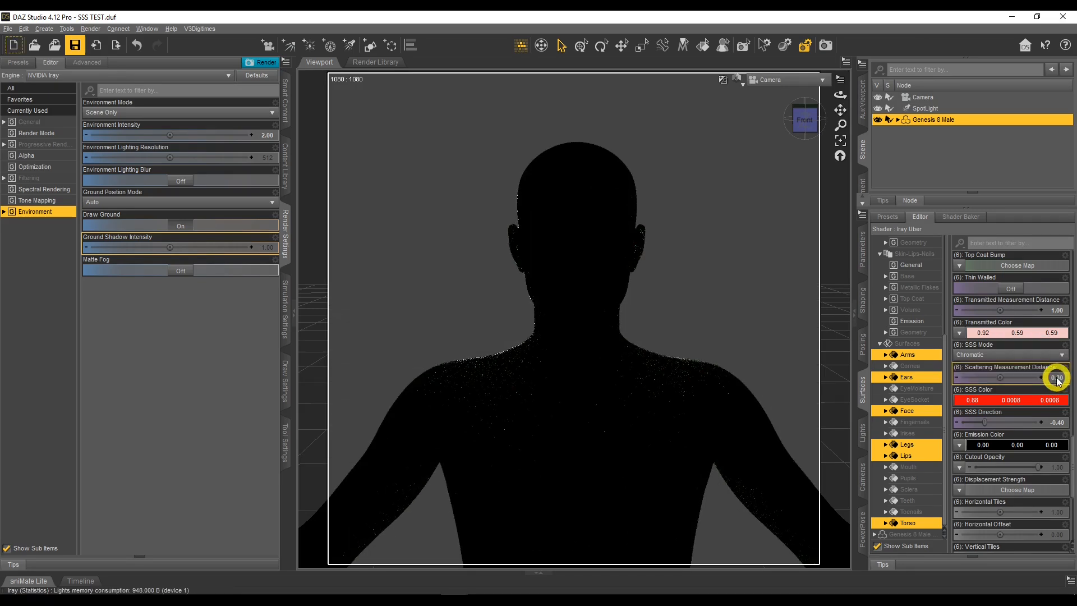
- Try a Scattering Measurement Distance of 0.75 on the skin surfaces, then set it to 0.5
double_click(1057, 379)
type("0")
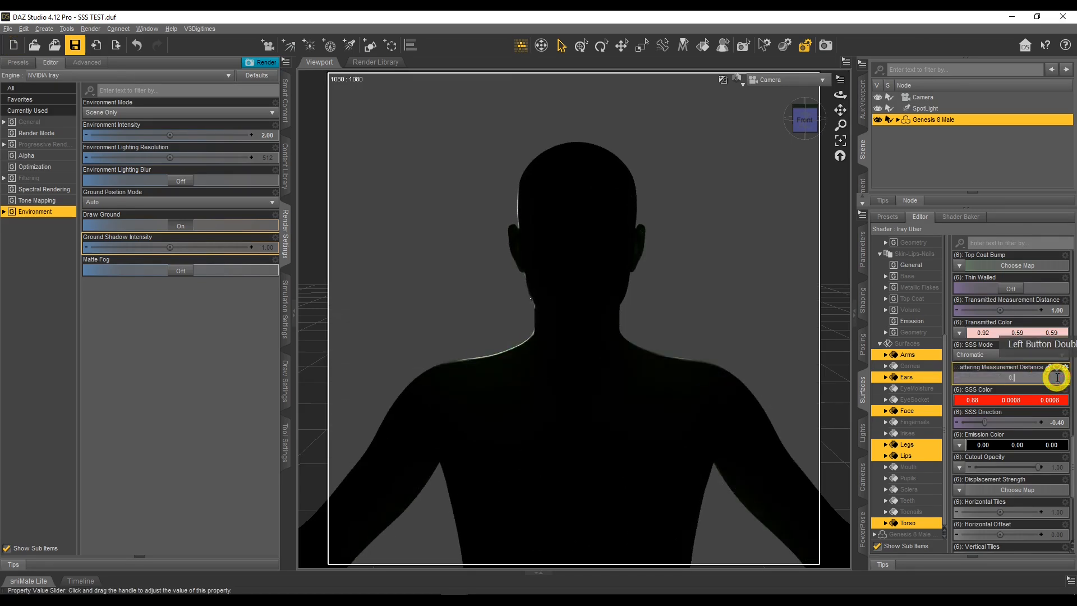
type(".75")
key("Return")
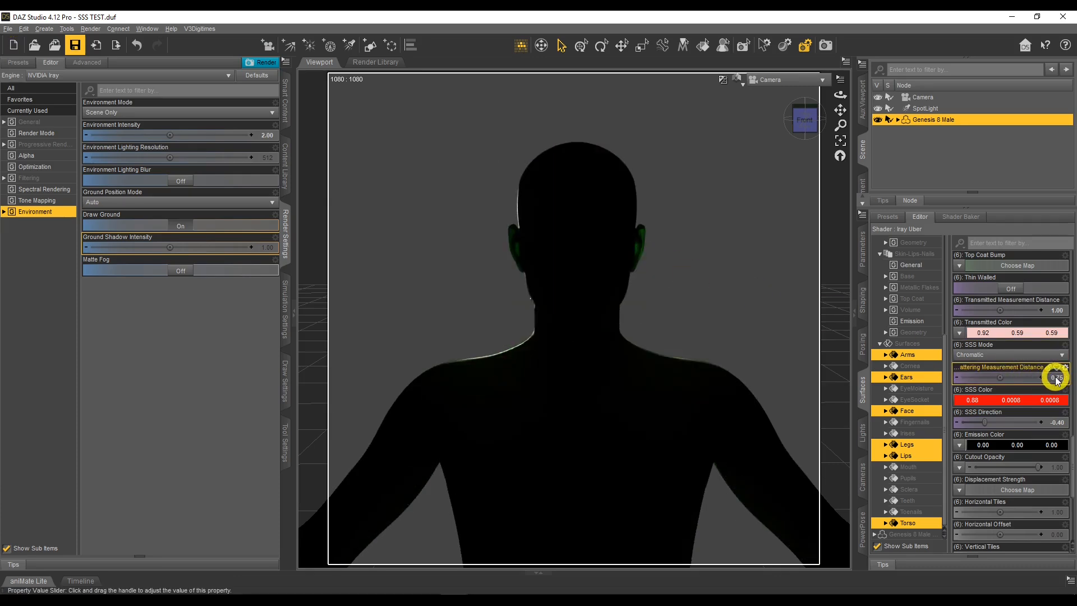
left_click(1057, 378)
type("0.5")
key("Return")
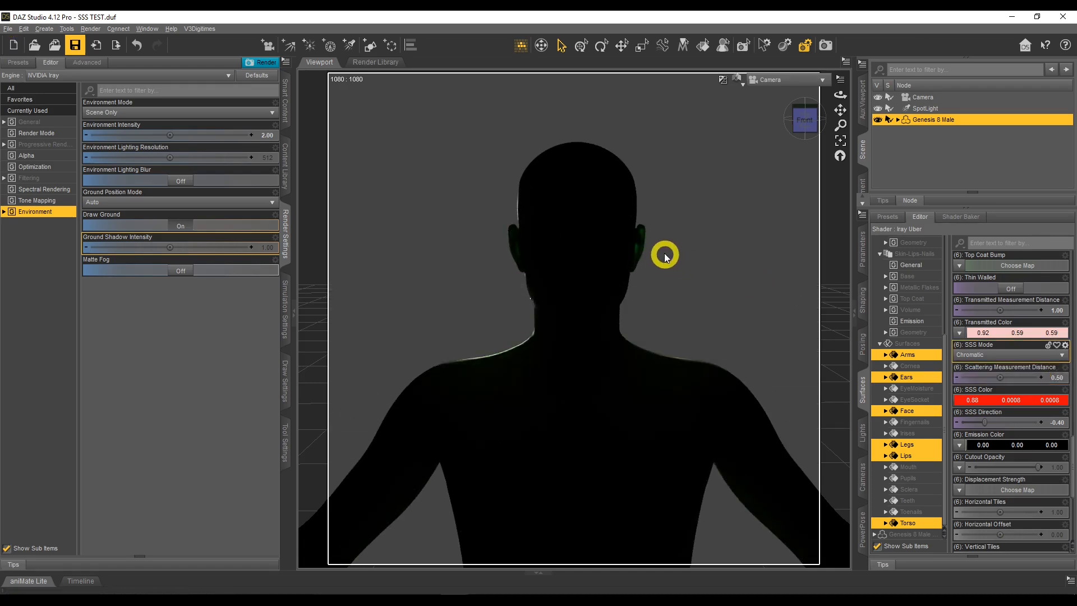
- Light the figure with Dome and Scene and set the SSS Reflectance Tint to a pale cyan of red 182, green 243 and blue 246
left_click(149, 113)
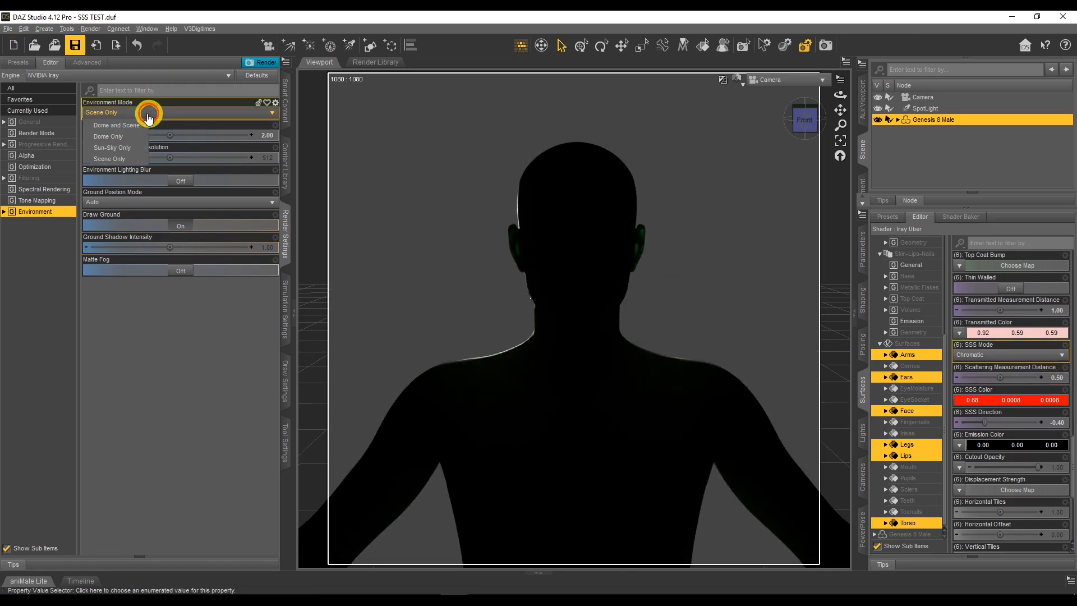
left_click(137, 122)
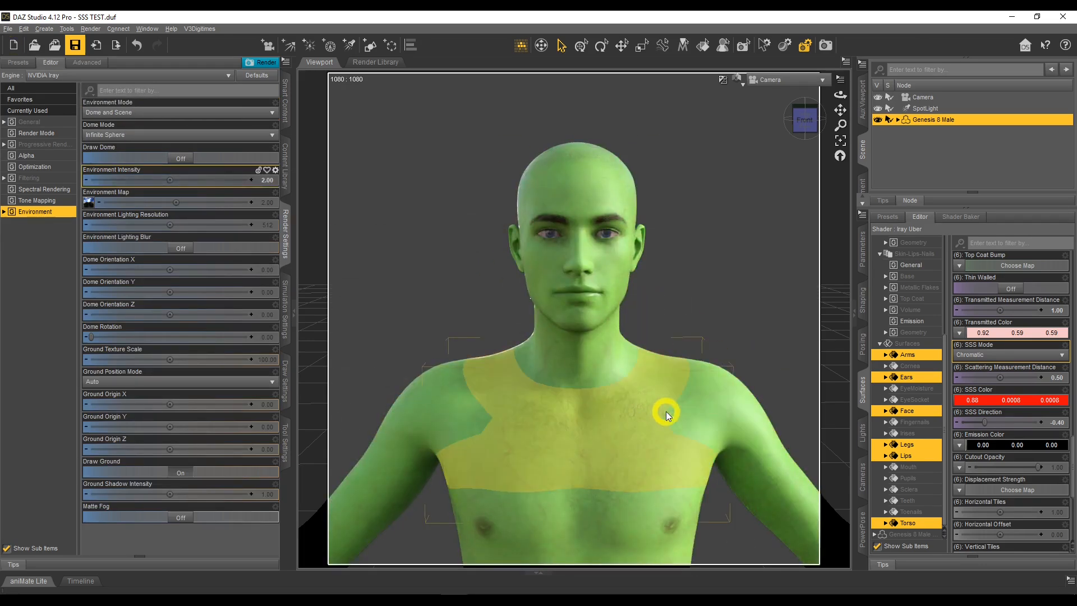
scroll(1034, 402, "up", 10)
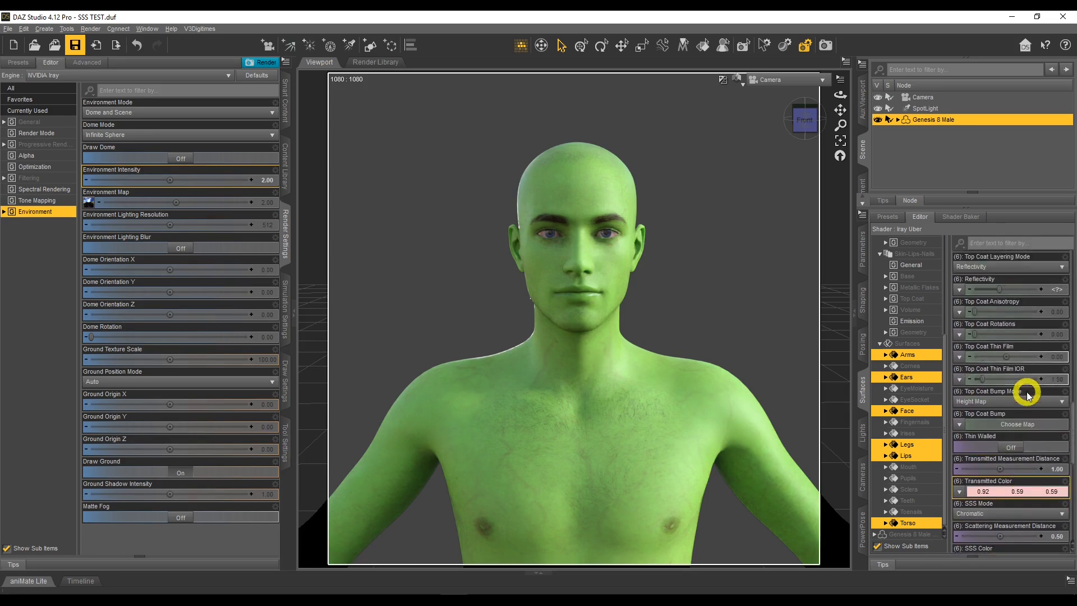
scroll(1028, 393, "up", 10)
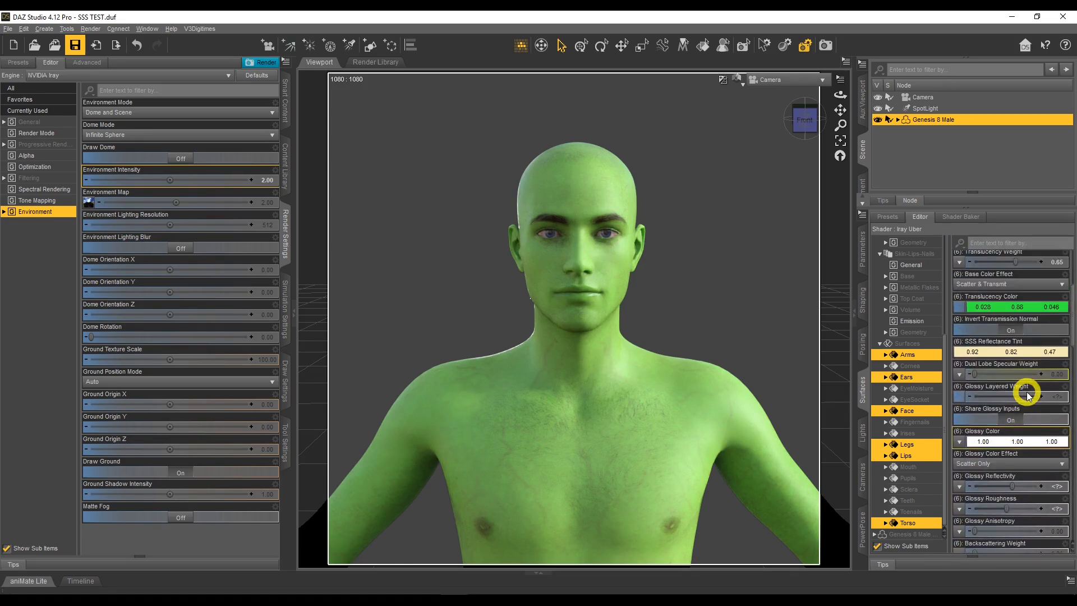
left_click(990, 375)
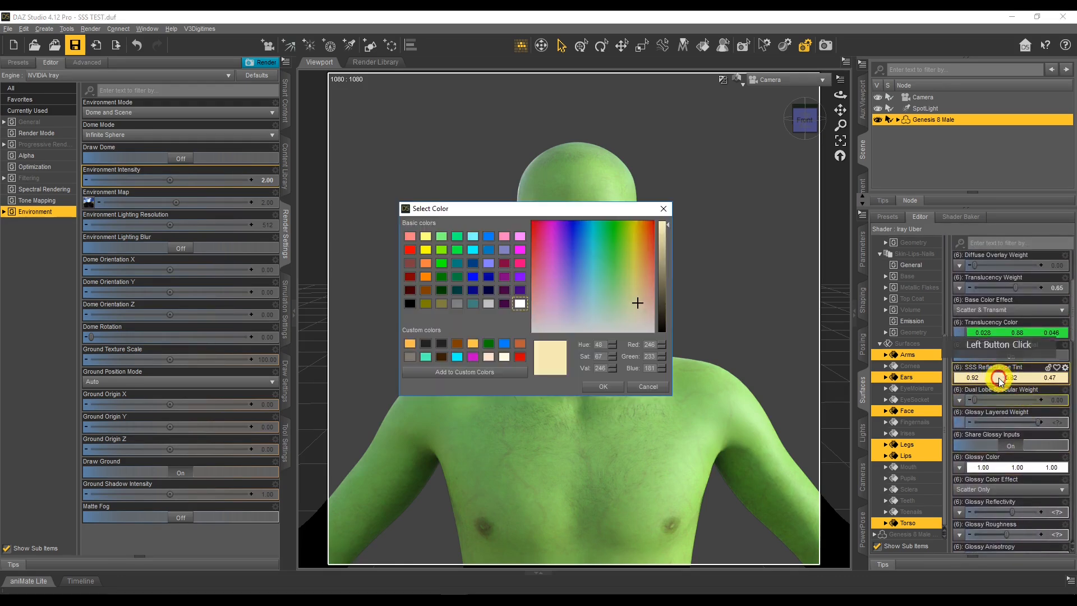
left_click(593, 305)
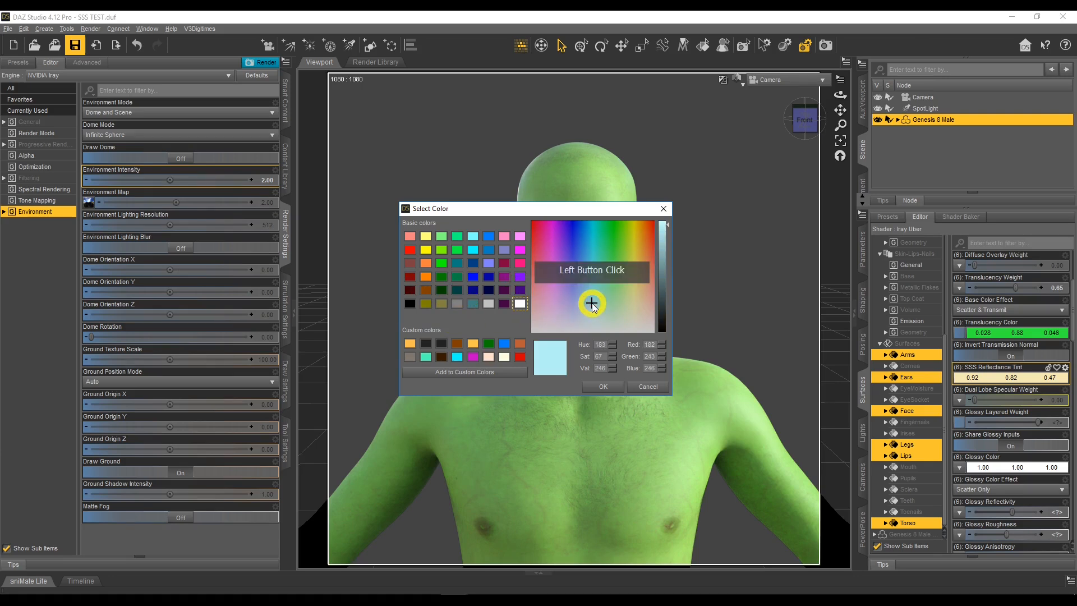
left_click(593, 385)
left_click(753, 348)
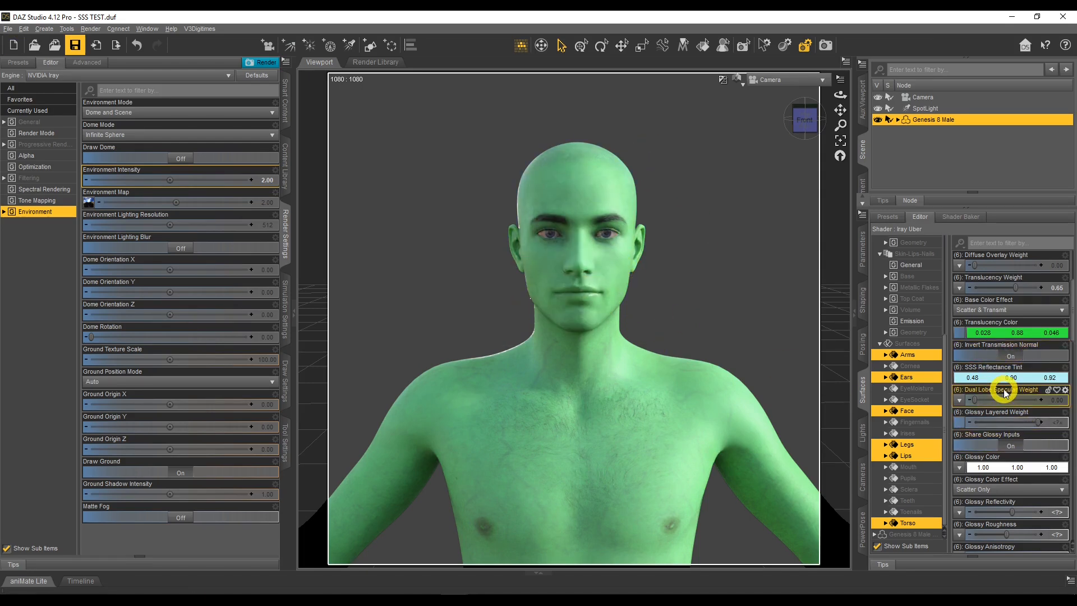
- Compare the cyan-tinted skin under Scene Only lighting and under Dome and Scene lighting
left_click(128, 112)
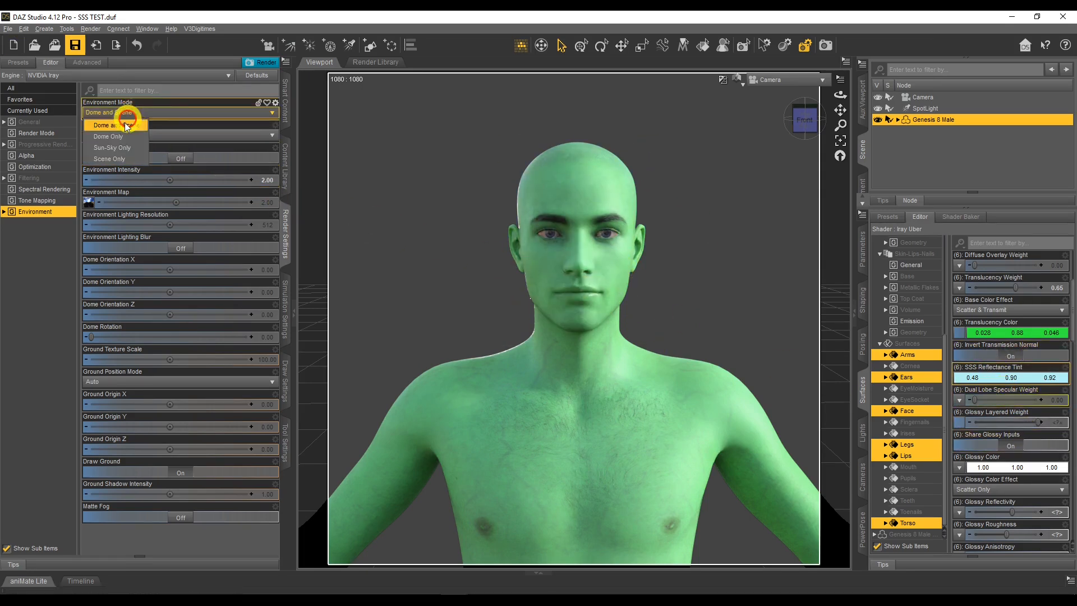
left_click(113, 159)
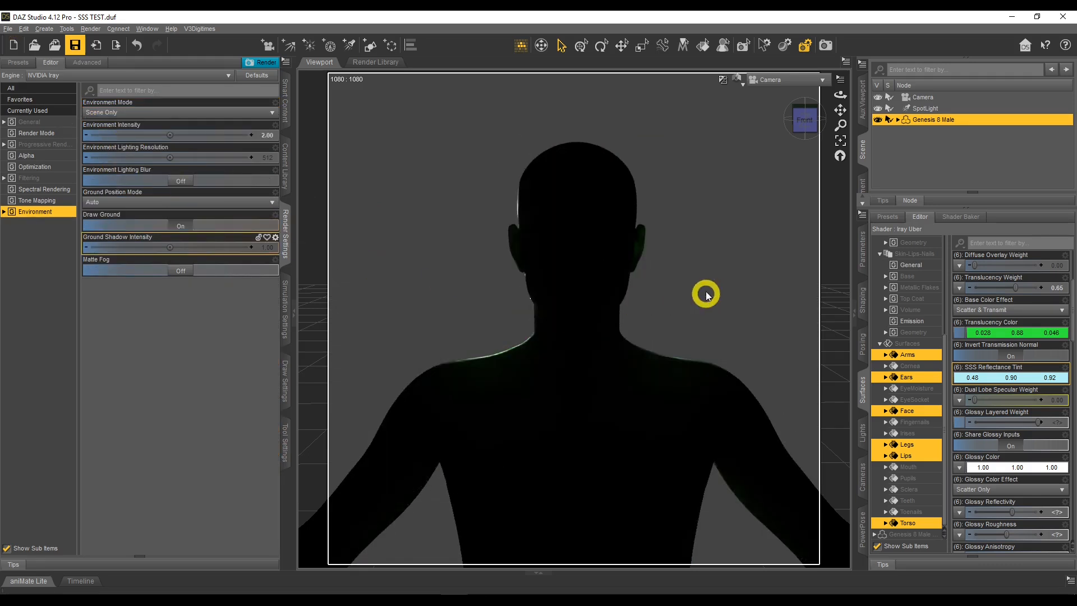
left_click(143, 112)
left_click(113, 159)
left_click(655, 230)
left_click(180, 114)
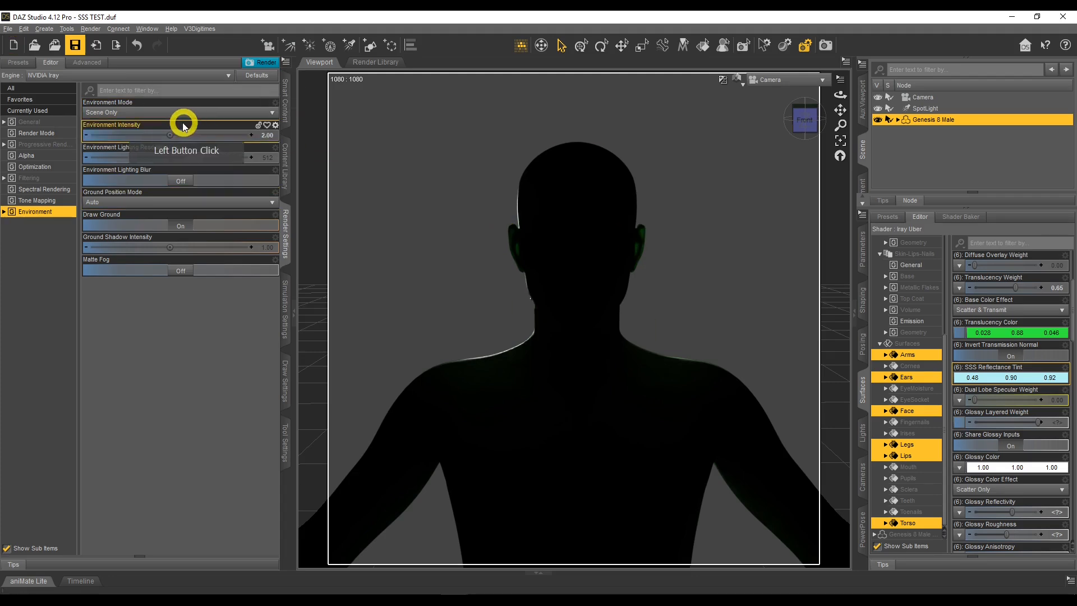
left_click(135, 123)
left_click(488, 224)
left_click(702, 298)
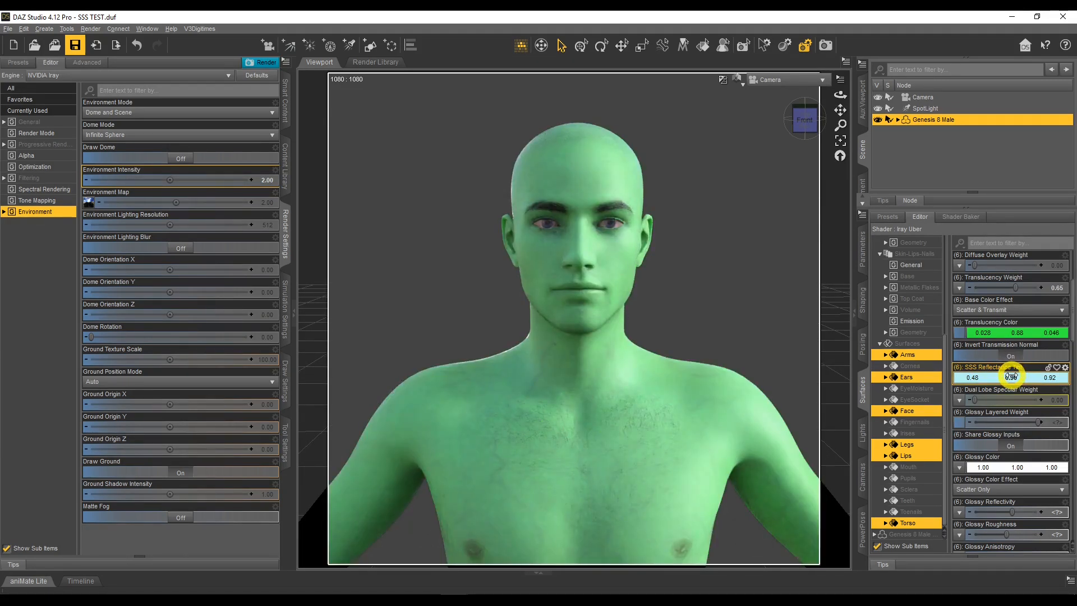
scroll(1015, 382, "down", 10)
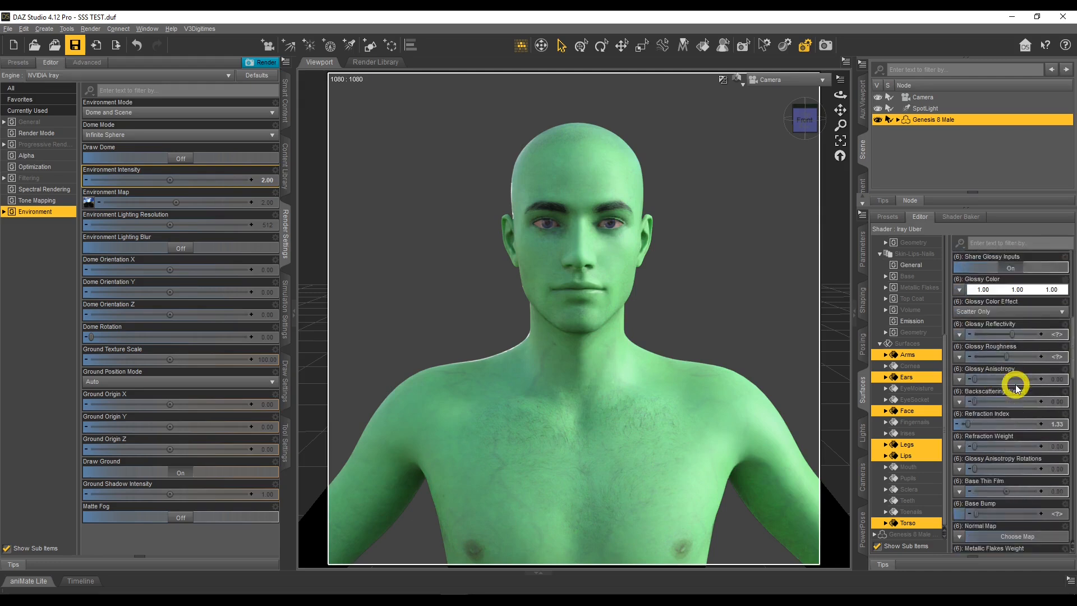
- Set the skin surfaces' SSS Color to blue with red 10, green 10 and blue 240
scroll(1017, 387, "down", 6)
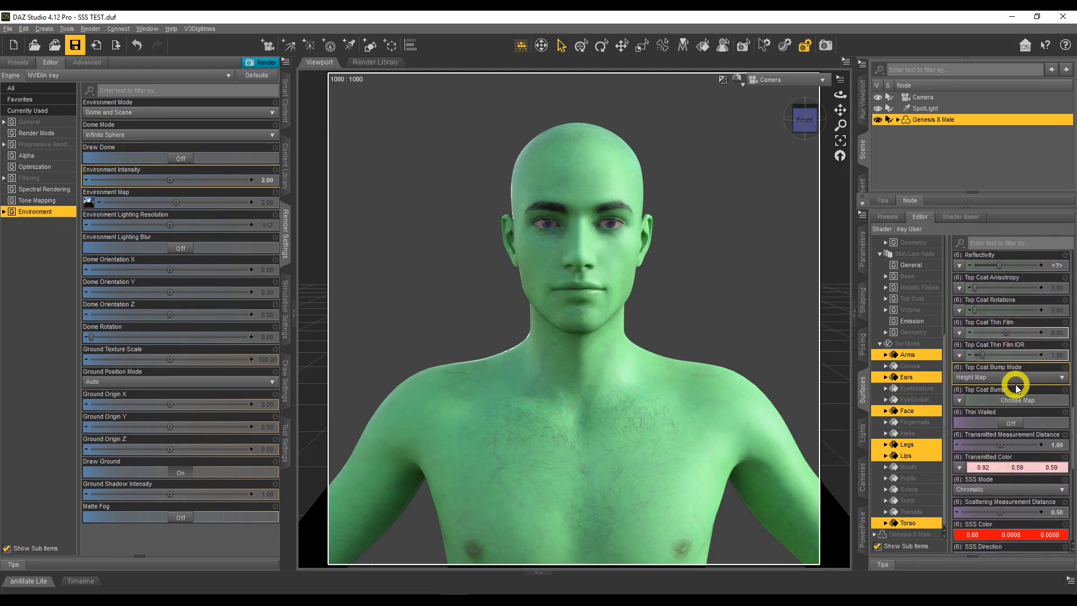
scroll(1017, 384, "down", 3)
left_click(1034, 473)
left_click(652, 346)
left_click_drag(655, 345, 585, 349)
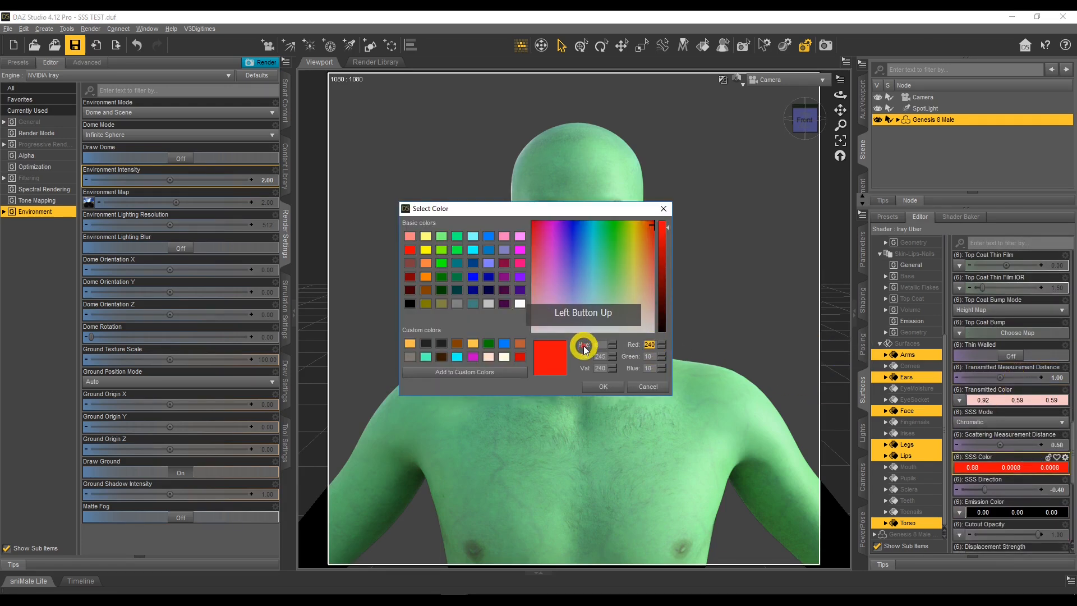
type("10")
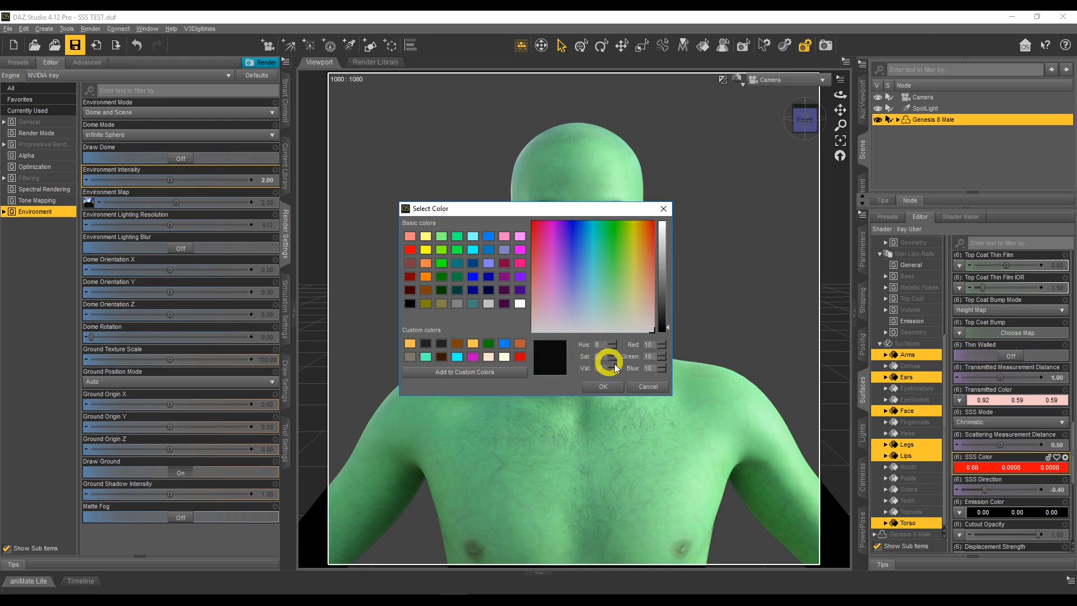
left_click_drag(653, 357, 633, 372)
type("2")
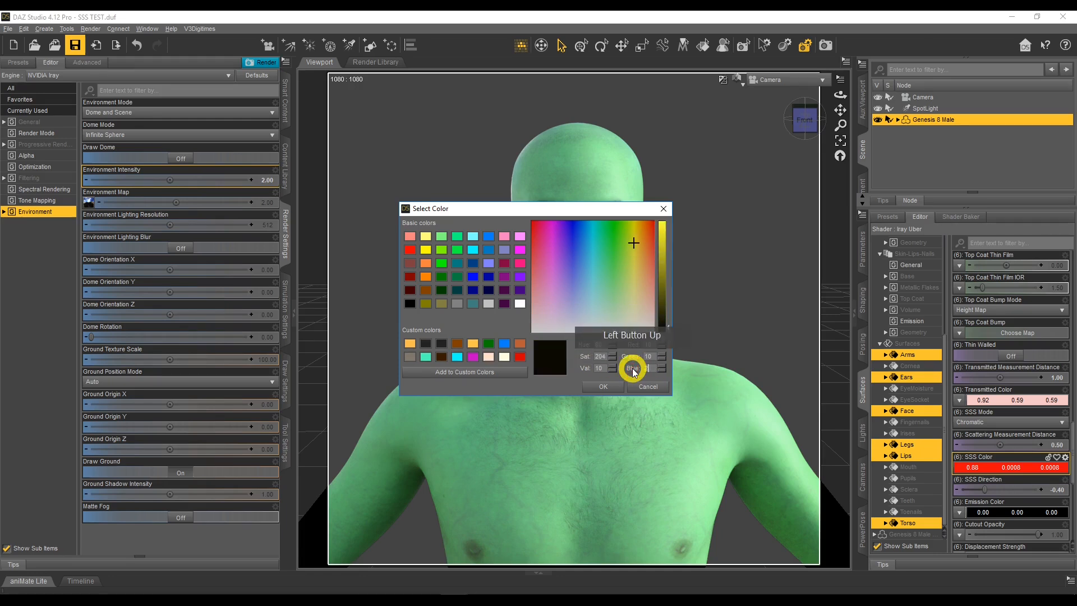
type("40")
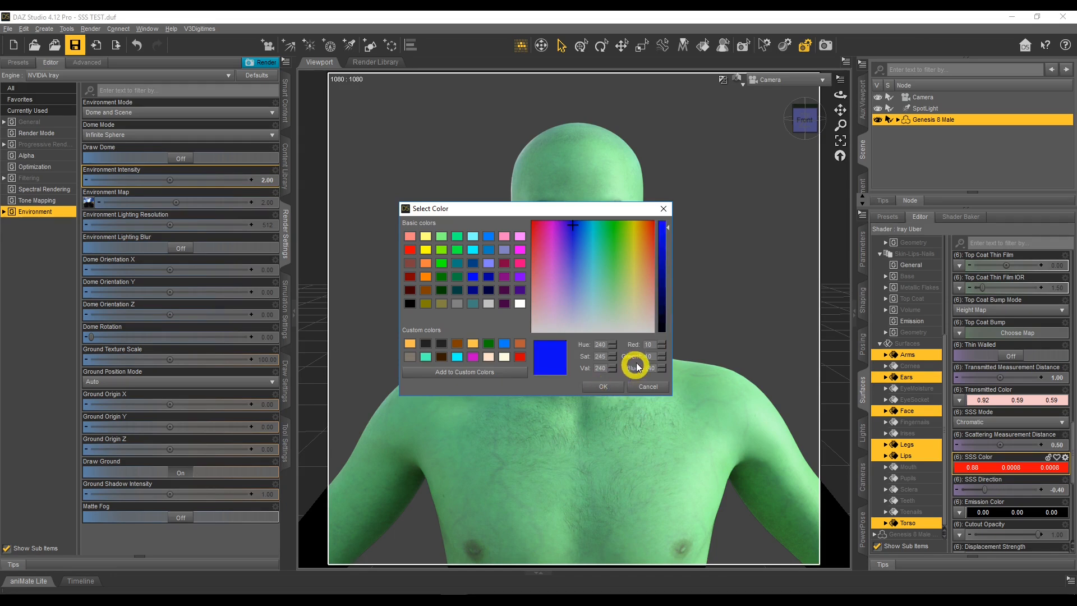
left_click(604, 387)
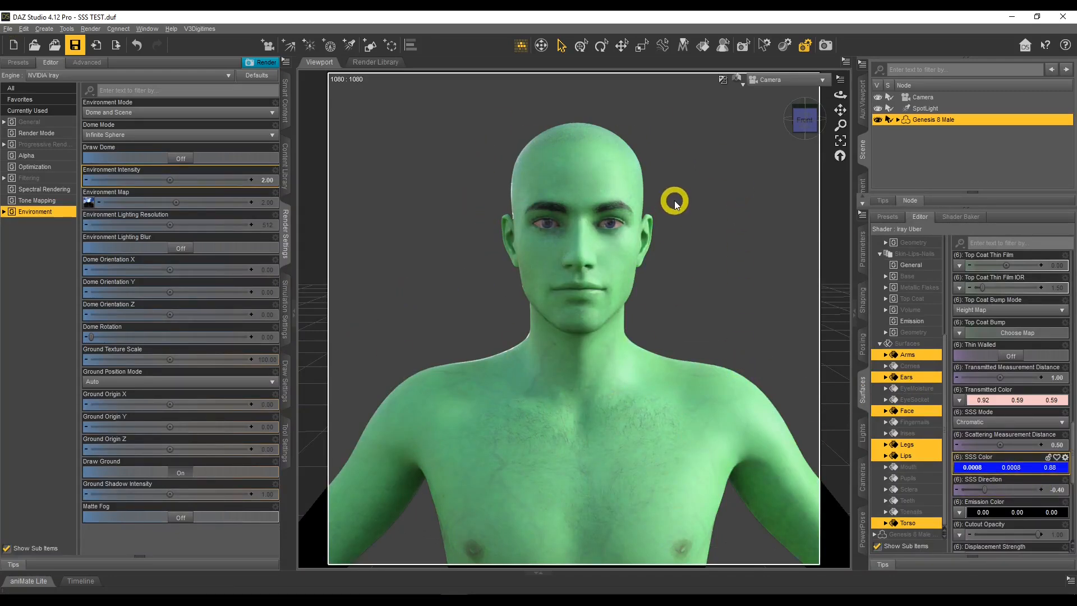
- Change the SSS Color to teal with green 200 and blue 200
left_click(983, 468)
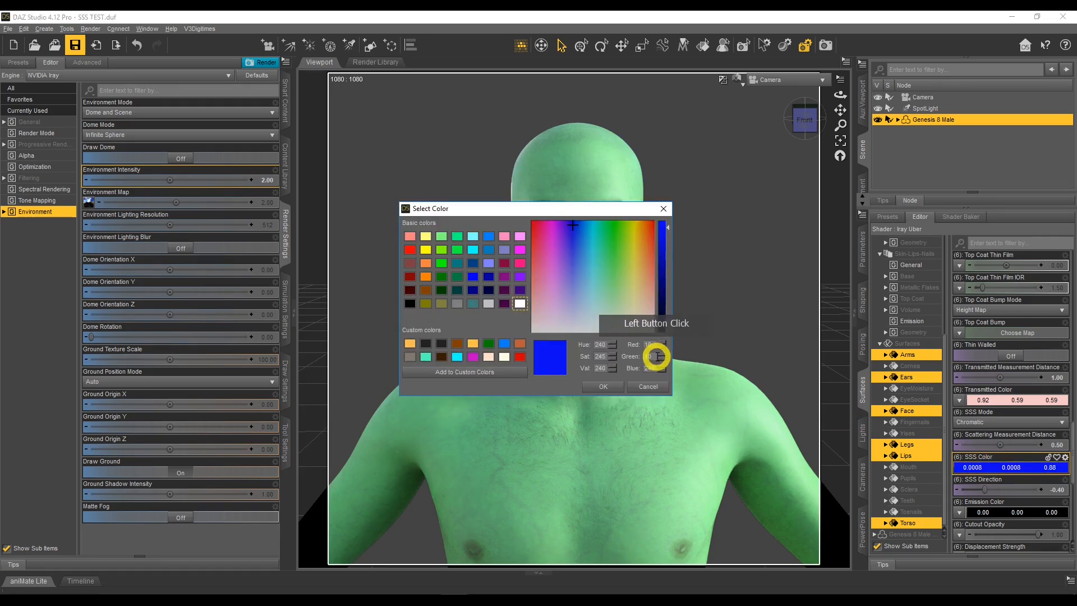
type("2")
mouse_move(654, 368)
left_mouse_down()
mouse_move(612, 367)
mouse_move(618, 360)
left_mouse_up()
type("00")
type("2")
type("00")
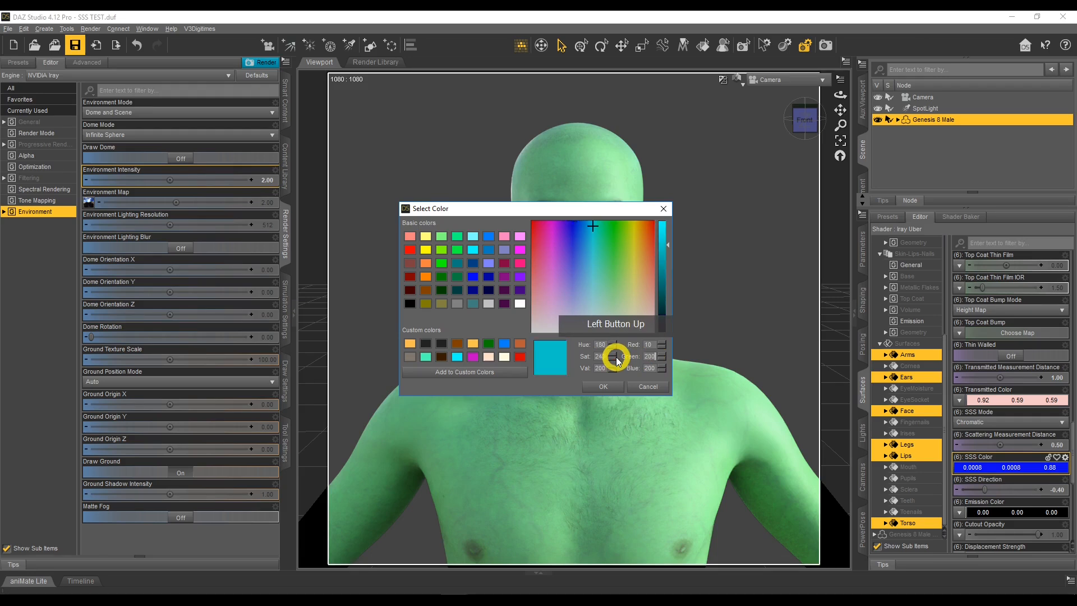
left_click(617, 386)
left_click(760, 350)
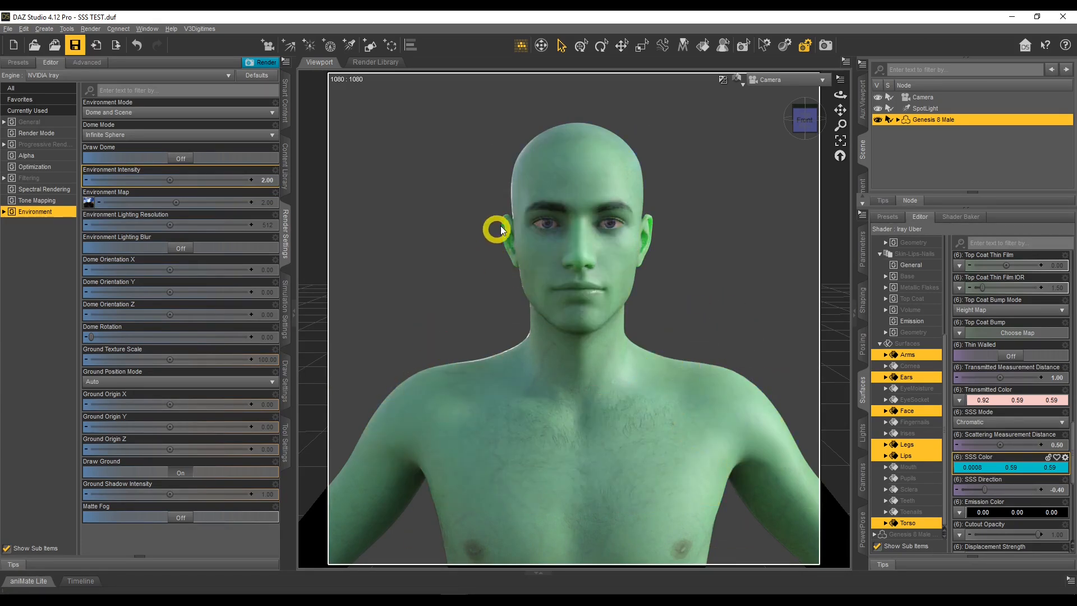
- Set the Scattering Measurement Distance of the skin surfaces to 0.1
left_click(1056, 444)
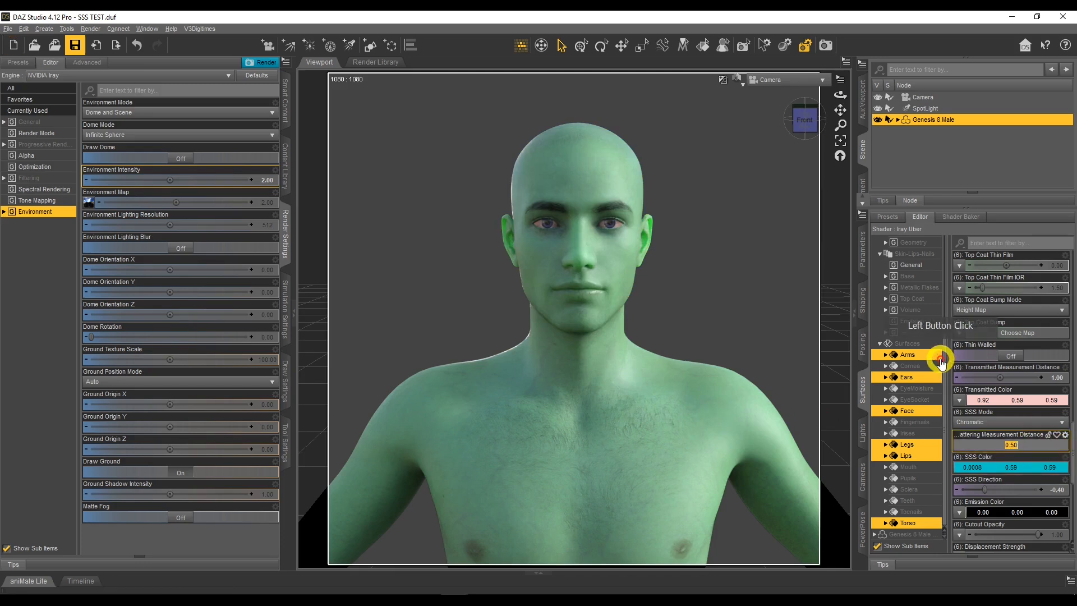
type("0.1")
key("Return")
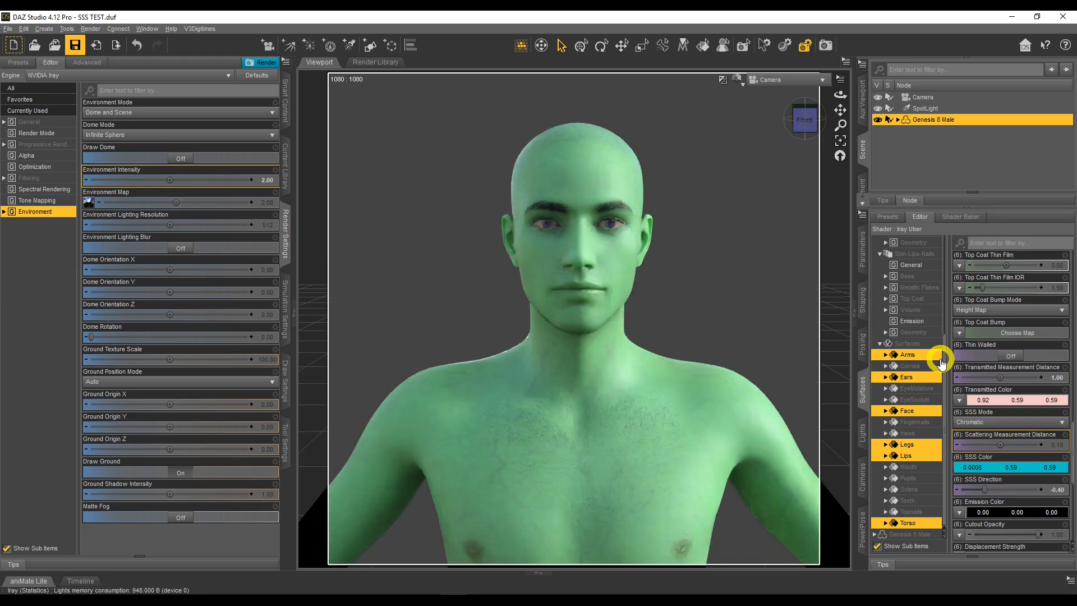
left_click(1058, 446)
type("0")
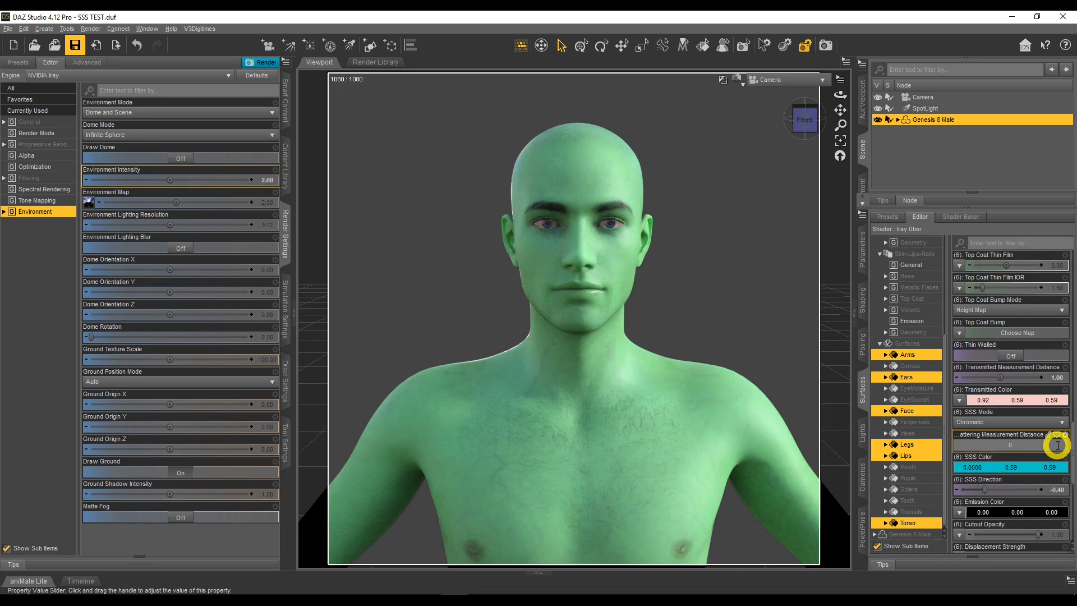
key("Return")
- Compare the skin under a different environment mode, ending with Dome and Scene lighting
left_click(187, 111)
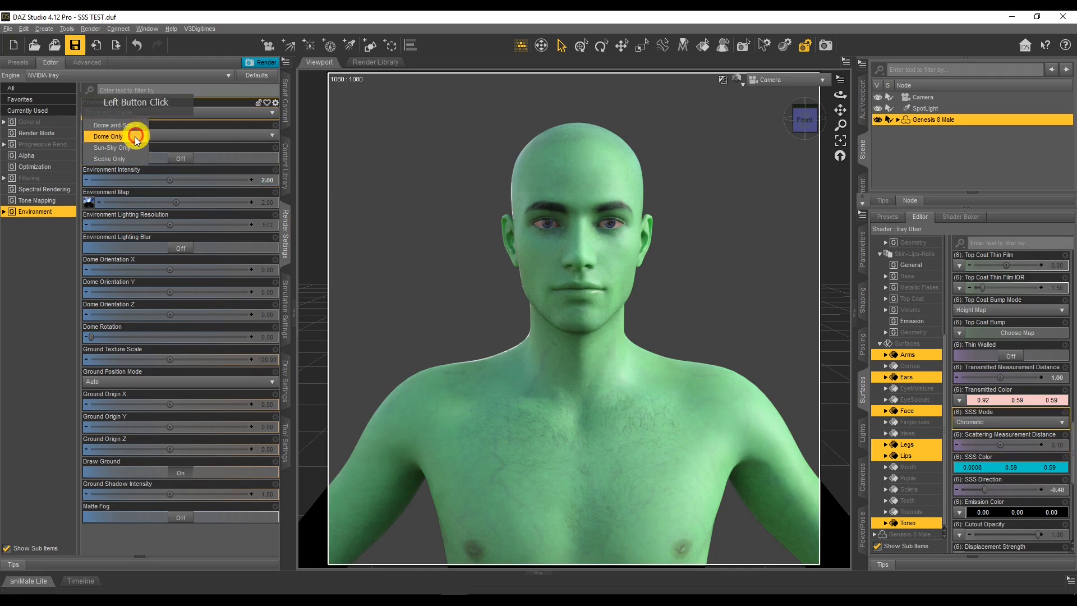
left_click(128, 147)
left_click(138, 119)
left_click(138, 113)
left_click(404, 224)
left_click(113, 112)
left_click(115, 124)
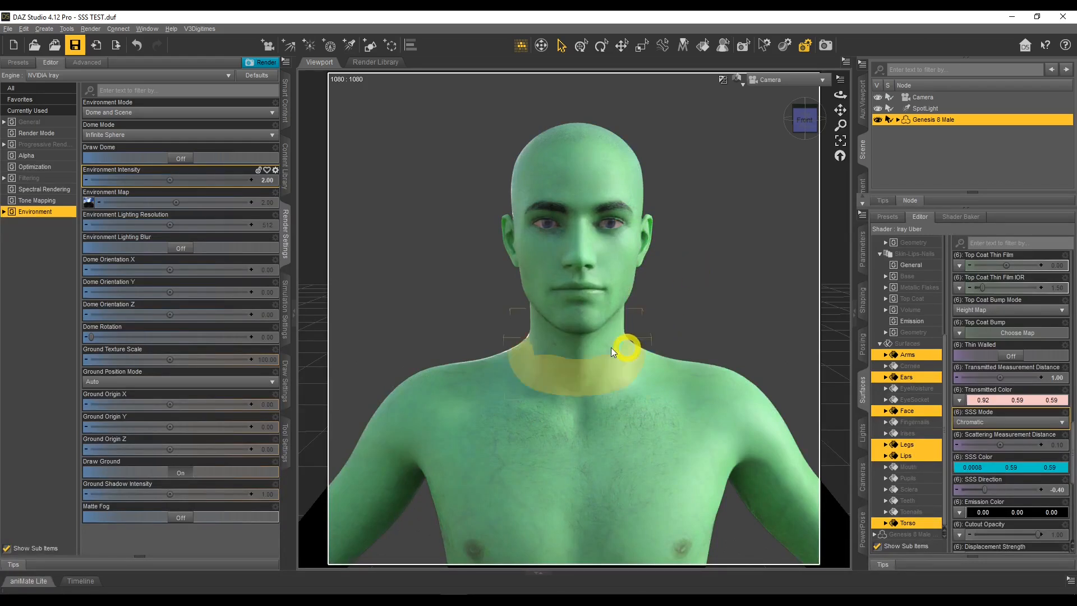
- Set the skin's Translucency Color to a bright cyan of red 62, green 238 and blue 241
scroll(1019, 386, "up", 10)
scroll(1020, 397, "up", 10)
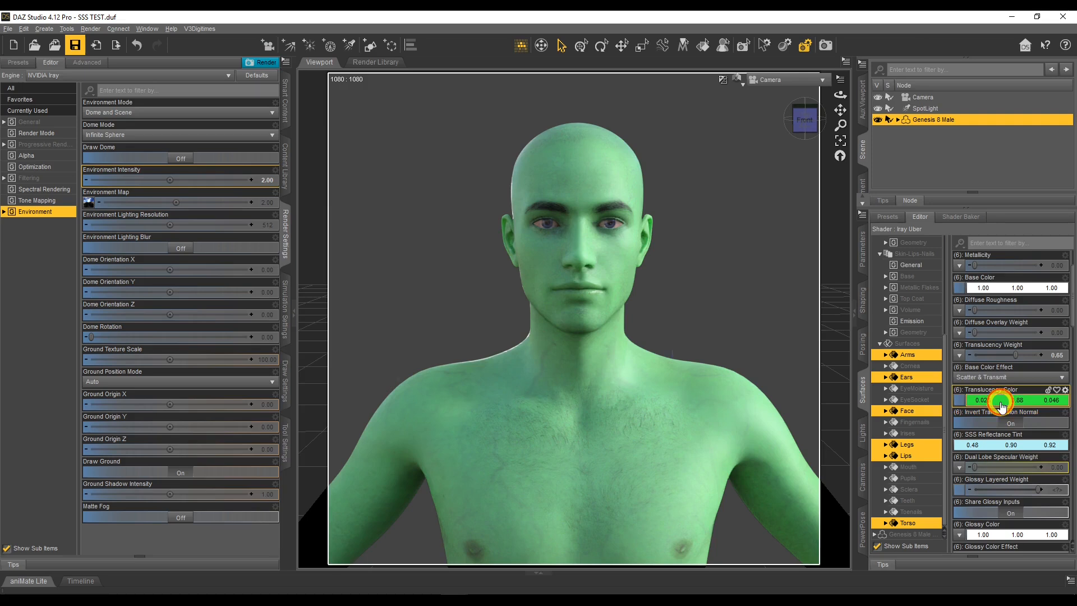
left_click(1001, 401)
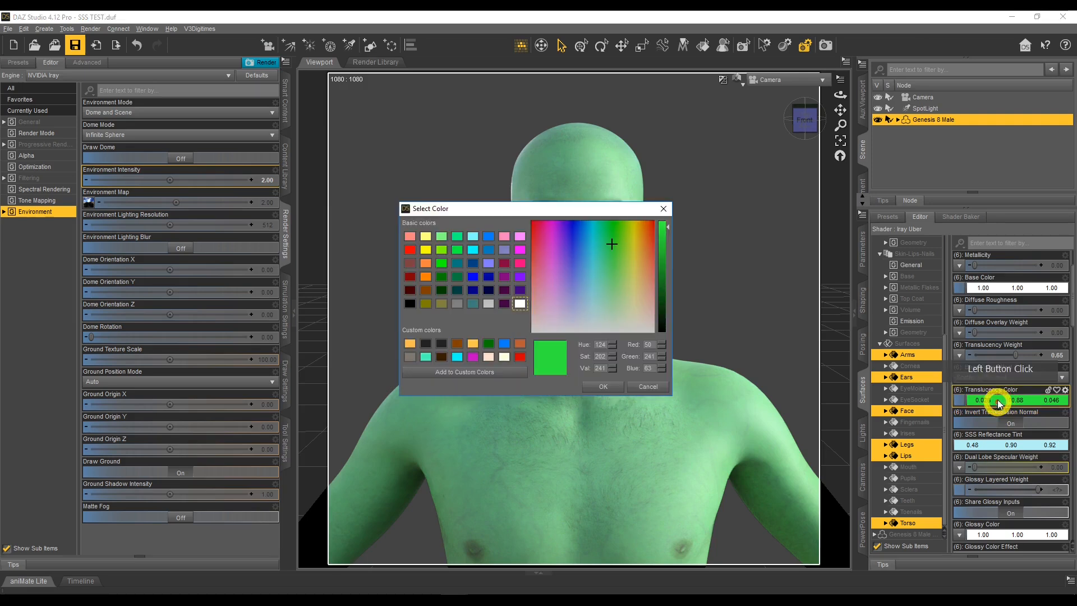
left_click(593, 250)
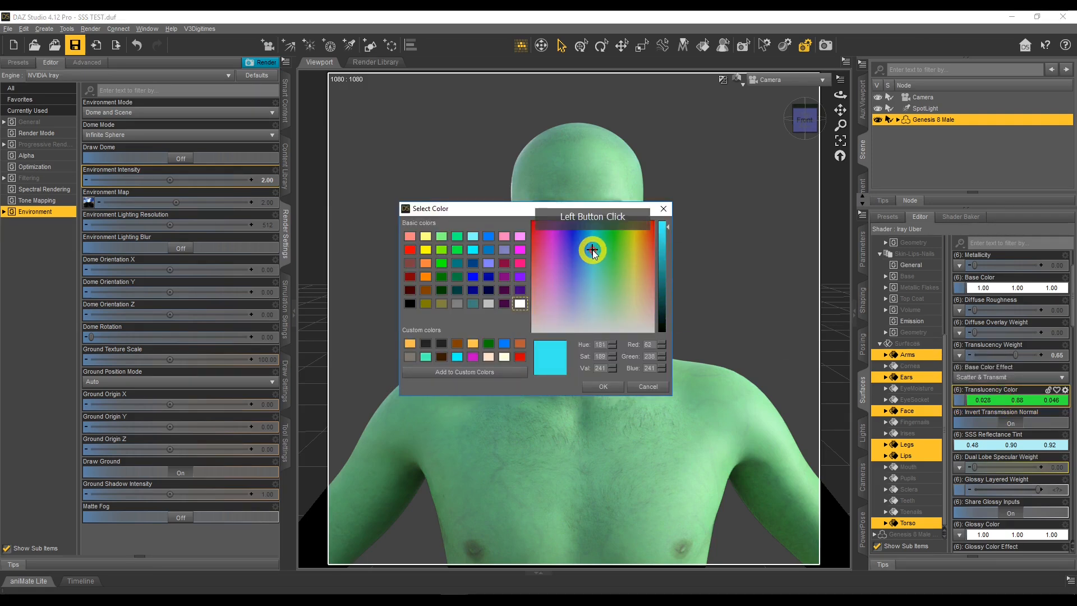
left_click(601, 387)
- Set the SSS Reflectance Tint to a pale cream of 0.92, 0.92, 0.67, then darken it to 0.30, 0.30, 0.22
left_click(961, 445)
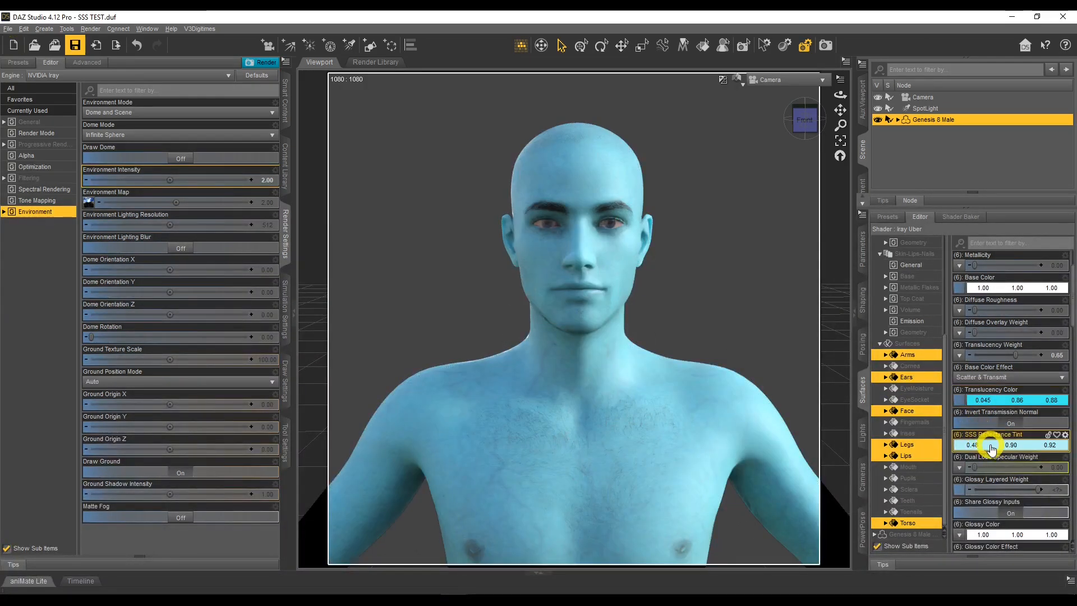
left_click(633, 311)
left_click_drag(633, 312, 634, 318)
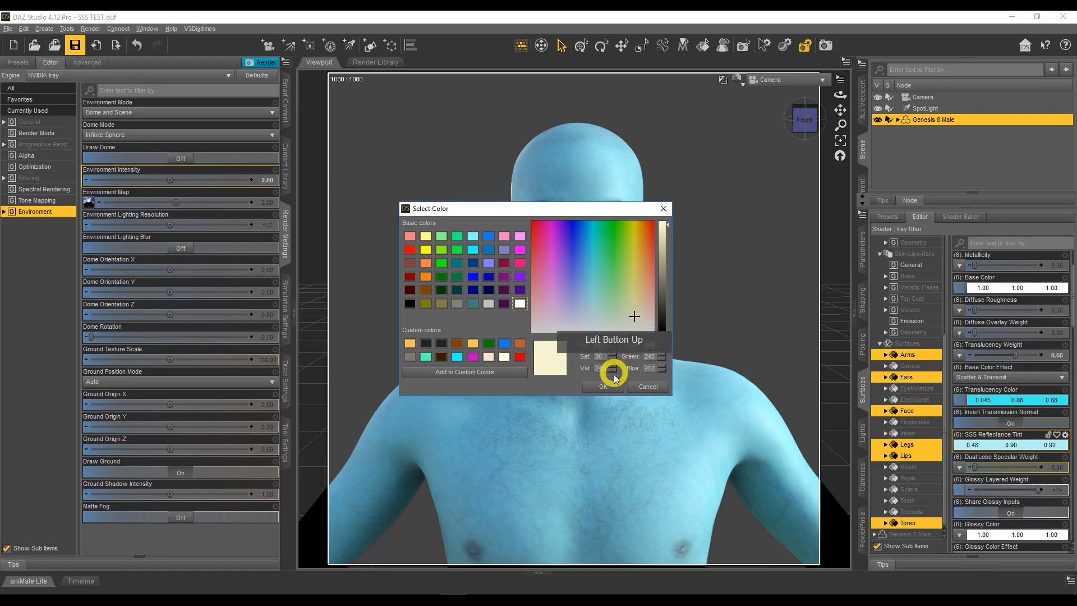
left_click(611, 385)
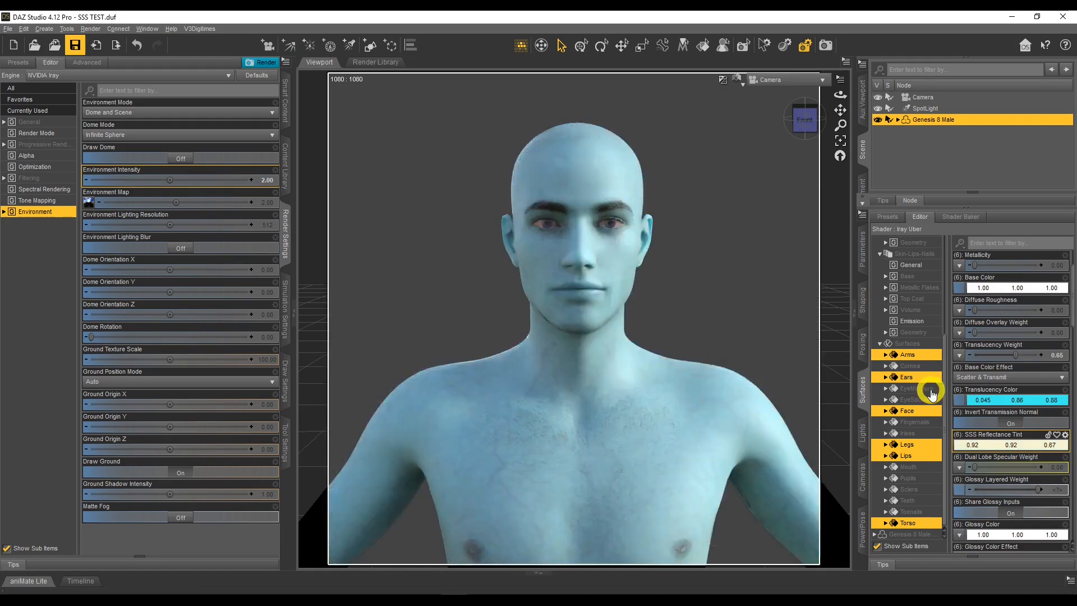
left_click(989, 445)
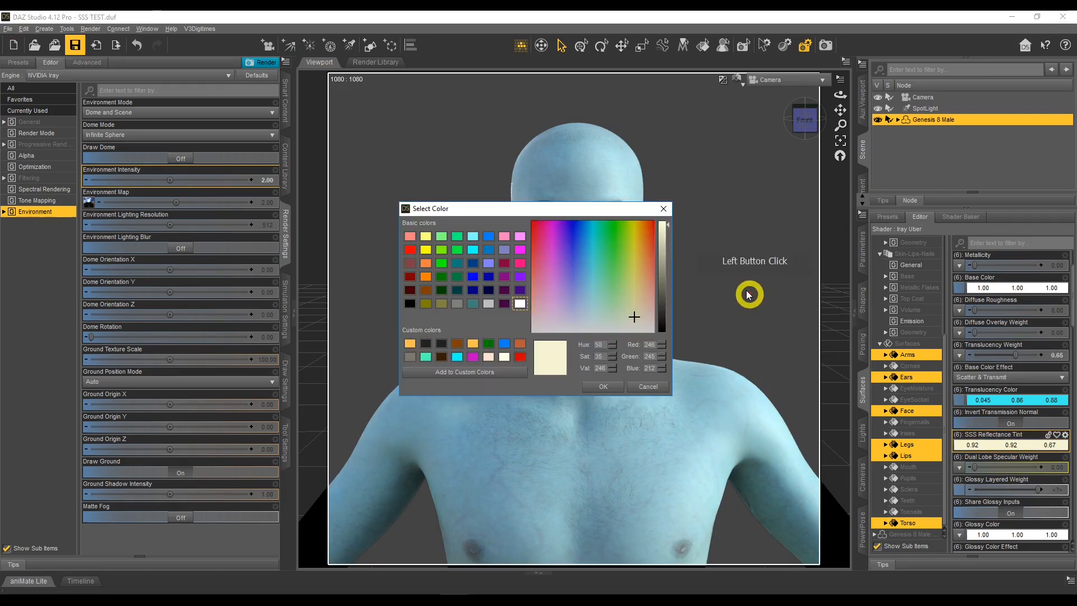
left_click_drag(669, 224, 665, 268)
left_click(603, 387)
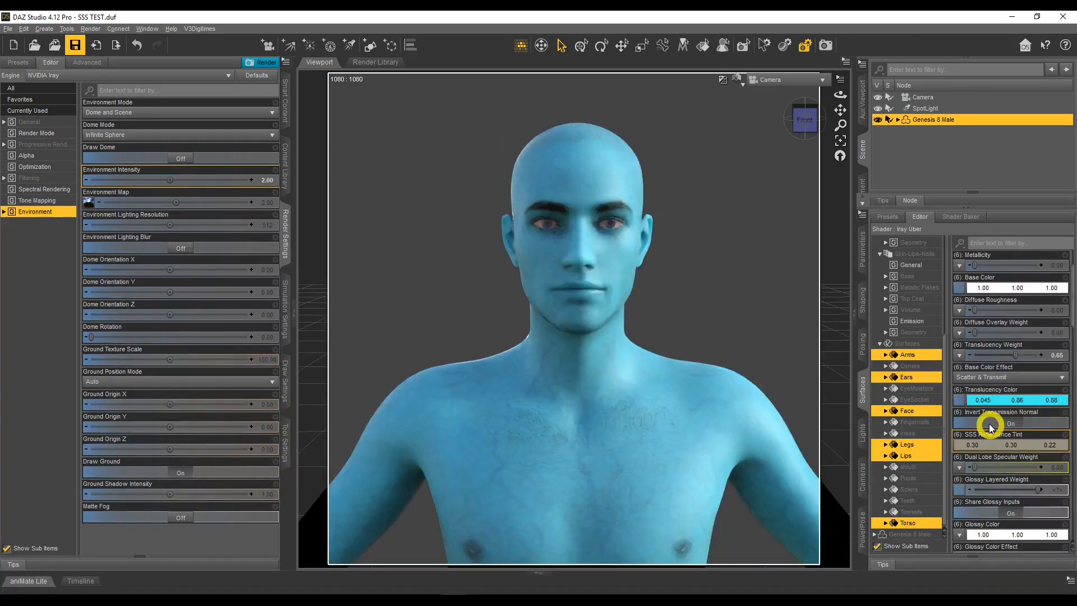
- Compare the blue skin under Scene Only lighting and under Dome and Scene lighting
scroll(987, 422, "down", 2)
scroll(990, 427, "down", 10)
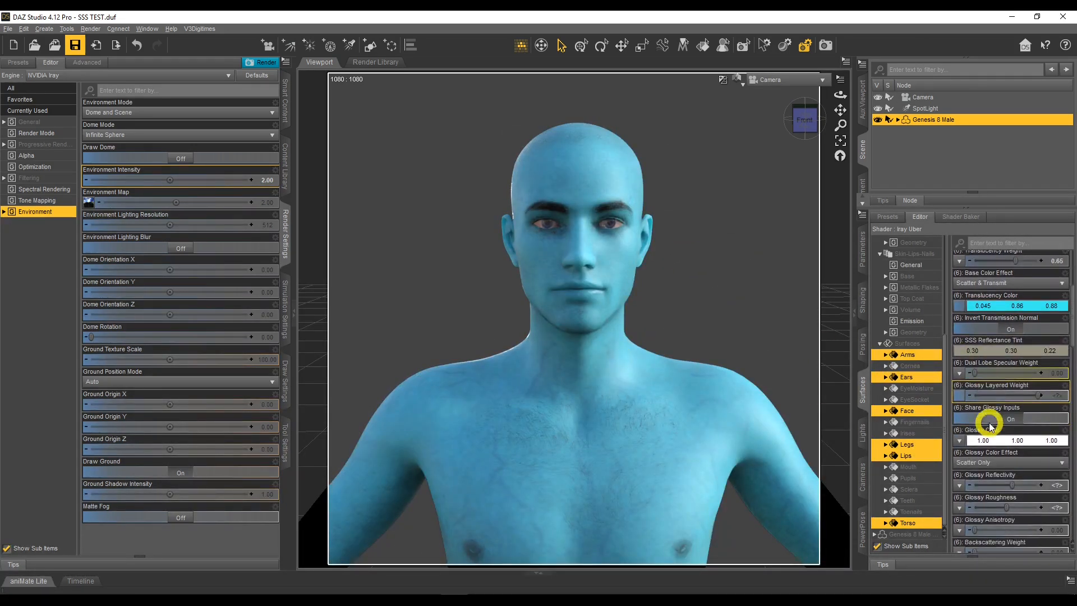
scroll(989, 427, "down", 5)
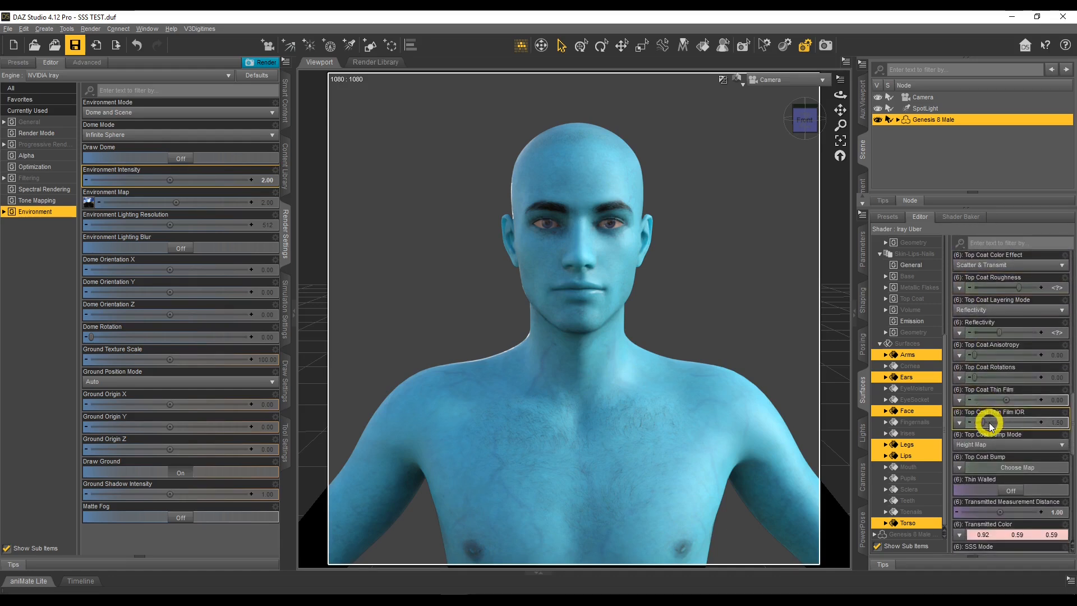
left_click(133, 114)
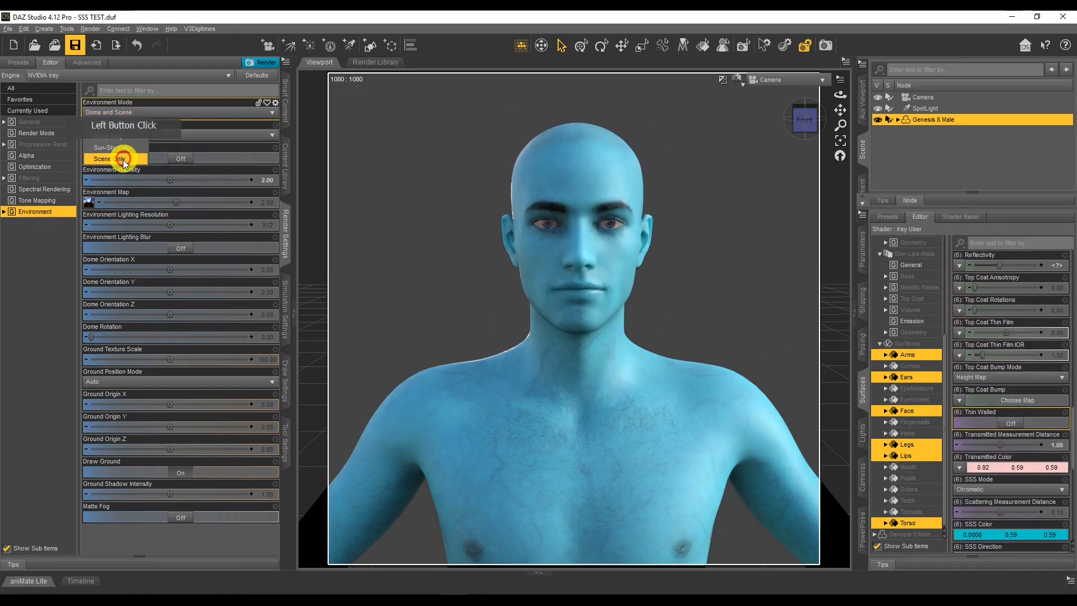
left_click(123, 157)
left_click(138, 113)
left_click(138, 123)
- Change the SSS Color to green by lowering its blue value to 10
scroll(986, 409, "down", 3)
left_click(992, 468)
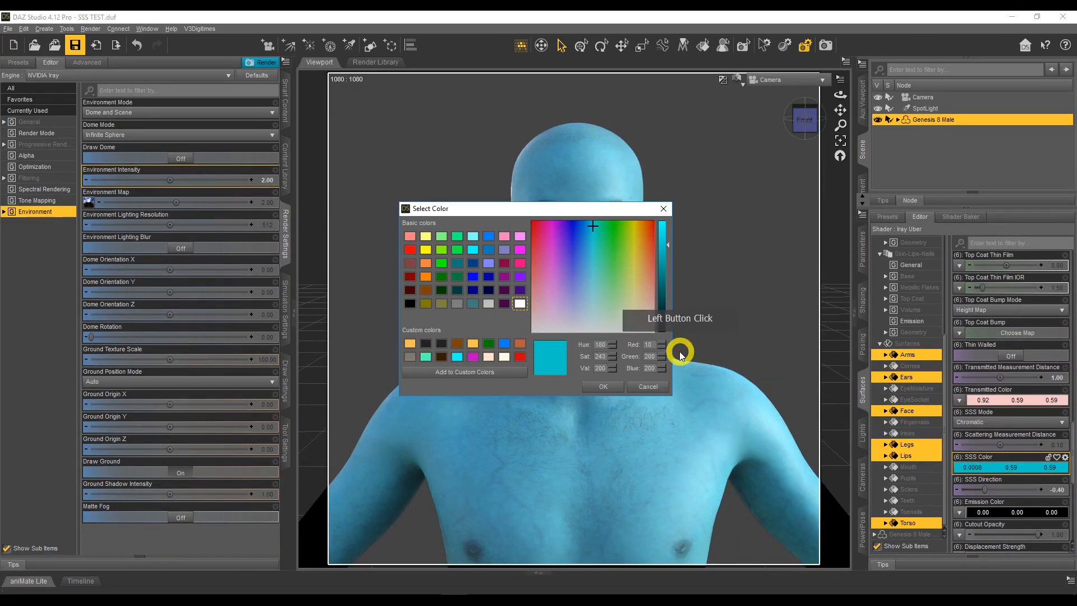
left_click_drag(655, 367, 570, 367)
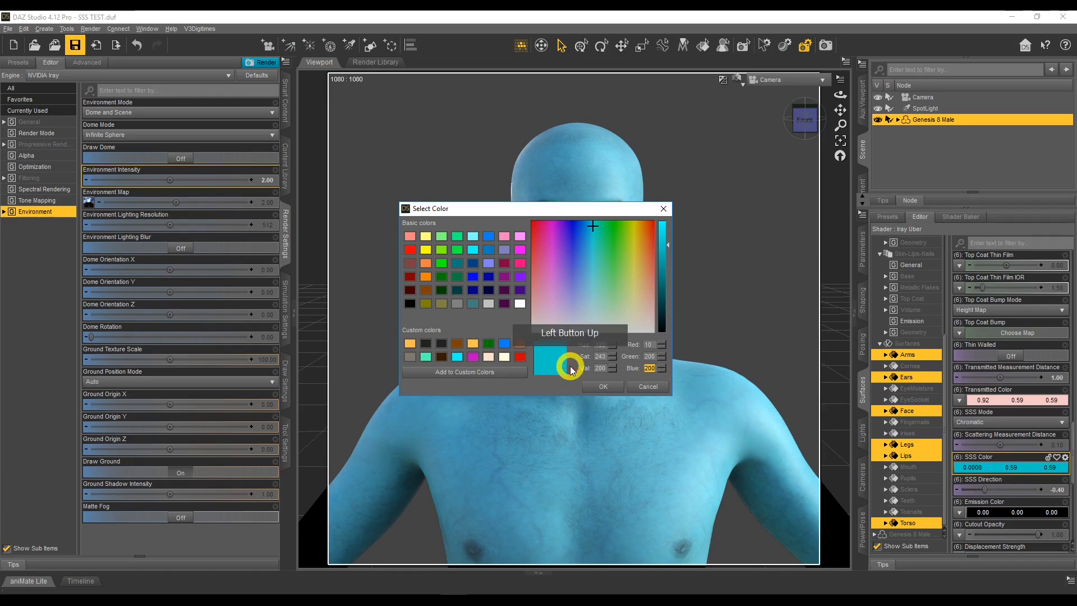
type("10")
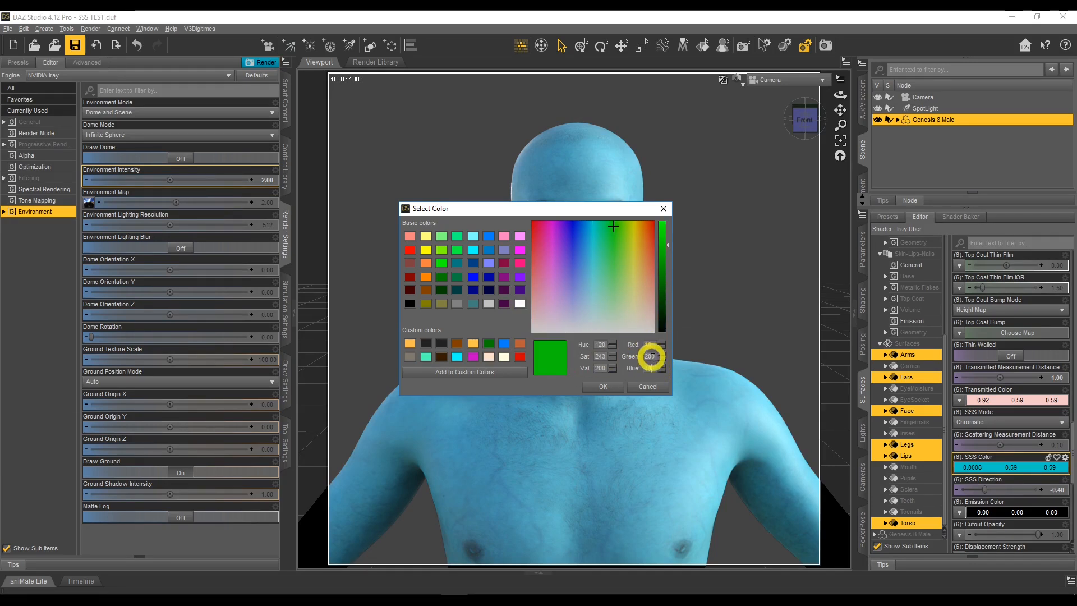
left_click(603, 393)
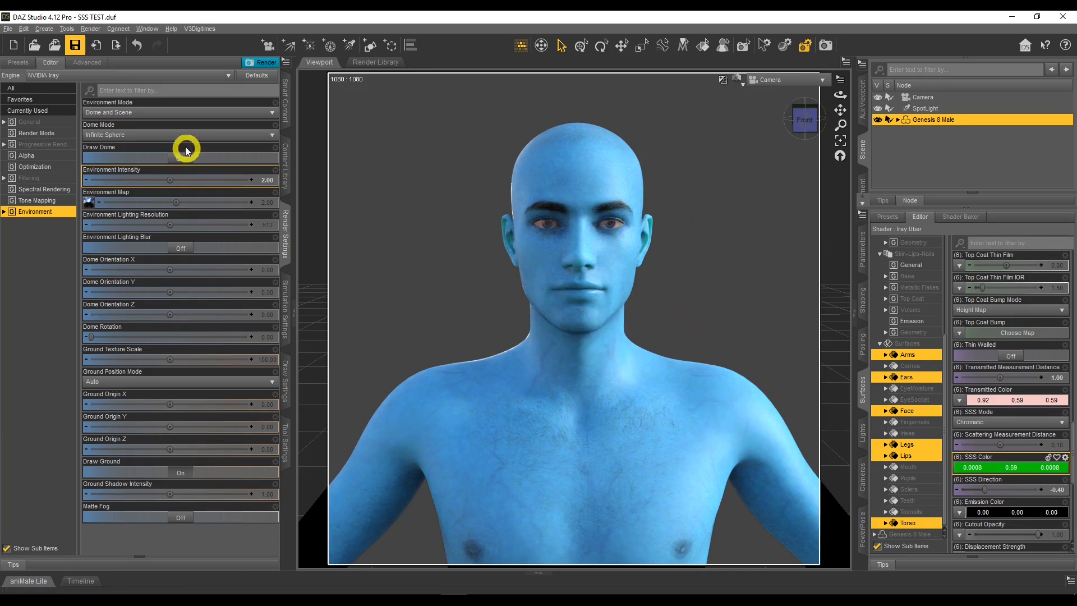
- Switch the lighting to Scene Only and try a Scattering Measurement Distance of 0.05 on the skin surfaces
left_click(148, 113)
left_click(121, 150)
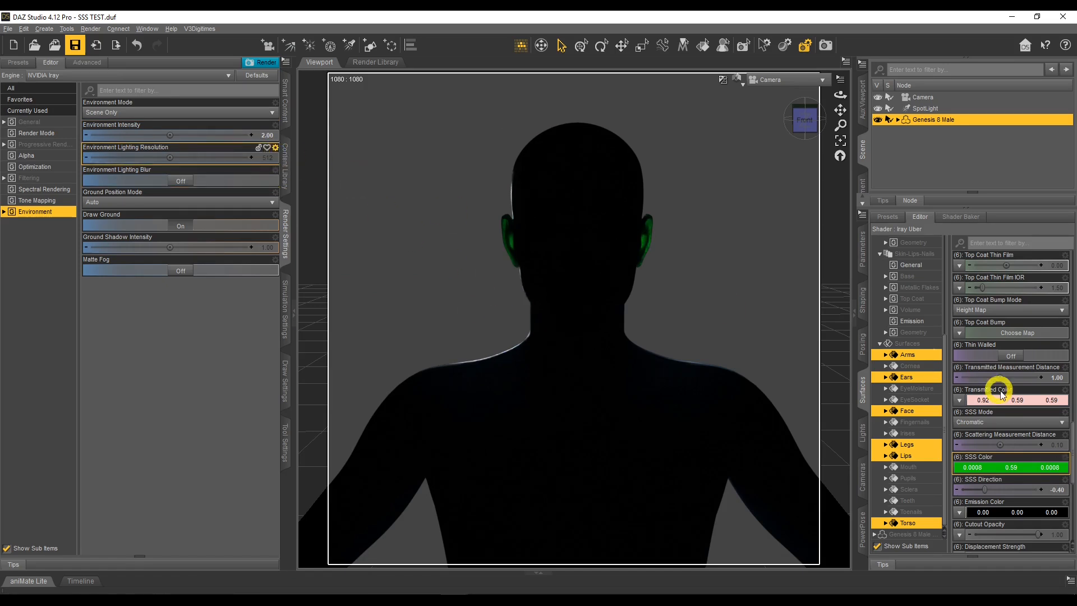
left_click(1059, 446)
type("0.0")
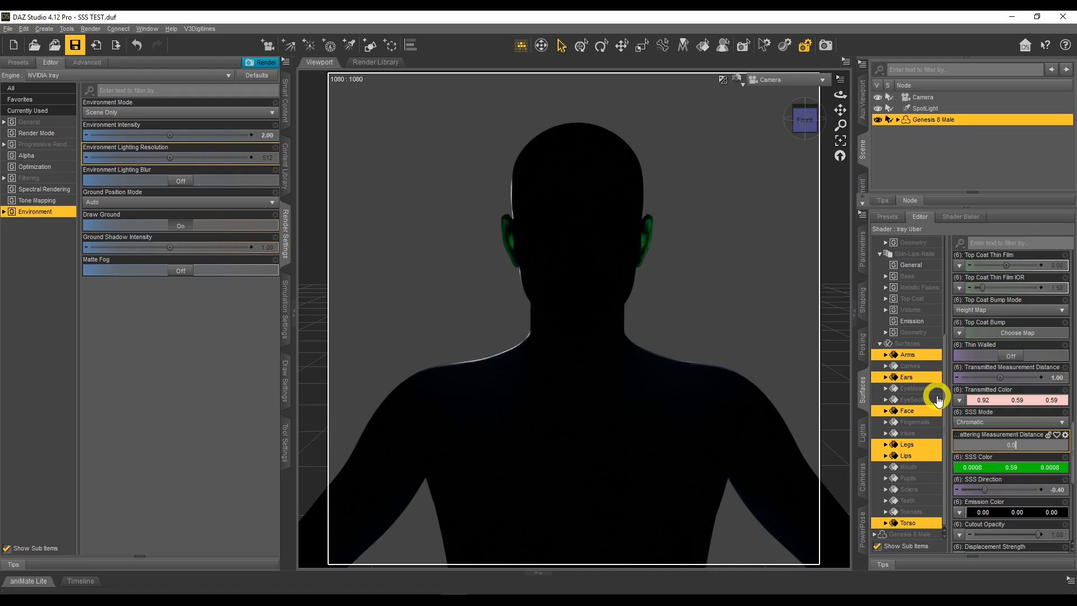
type("5")
key("Return")
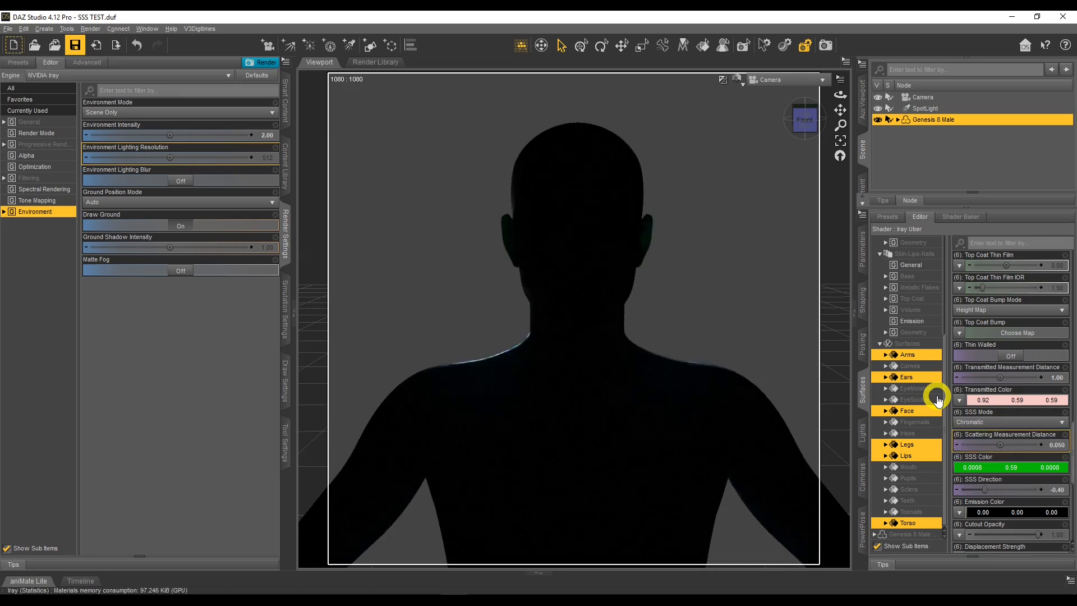
- Set the Scattering Measurement Distance of the skin surfaces to 0
left_click(1059, 446)
type("0")
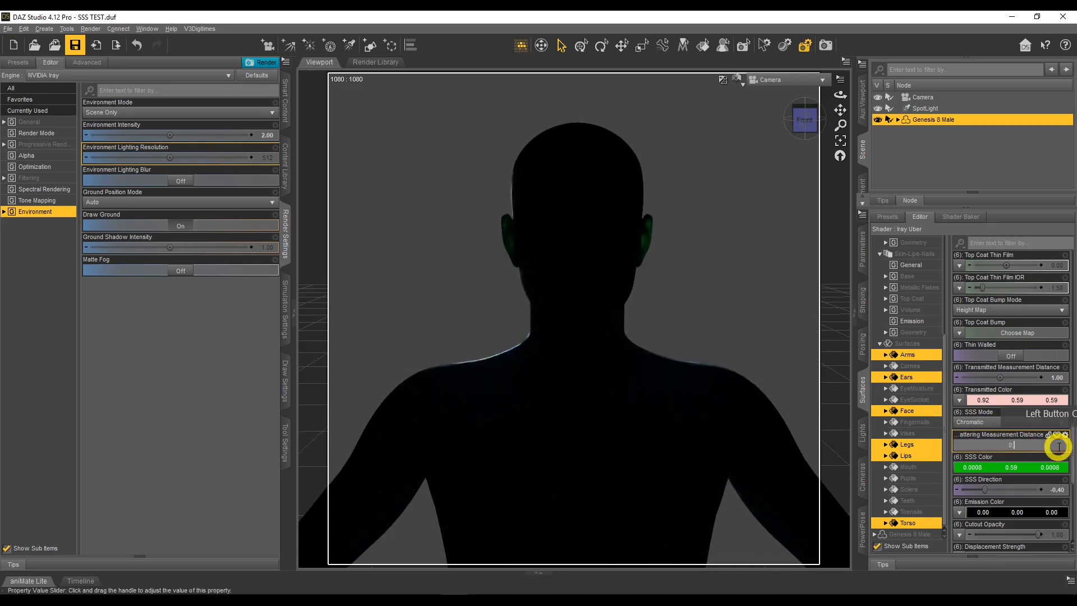
type(".")
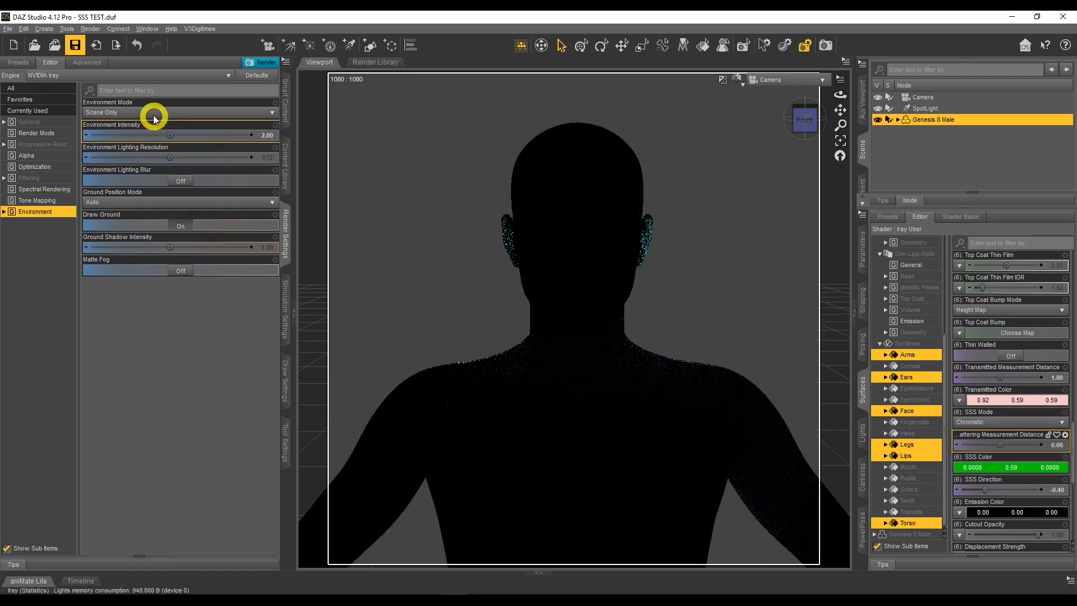
- Set the Scattering Measurement Distance of the selected skin surfaces to 0.05
left_click(153, 113)
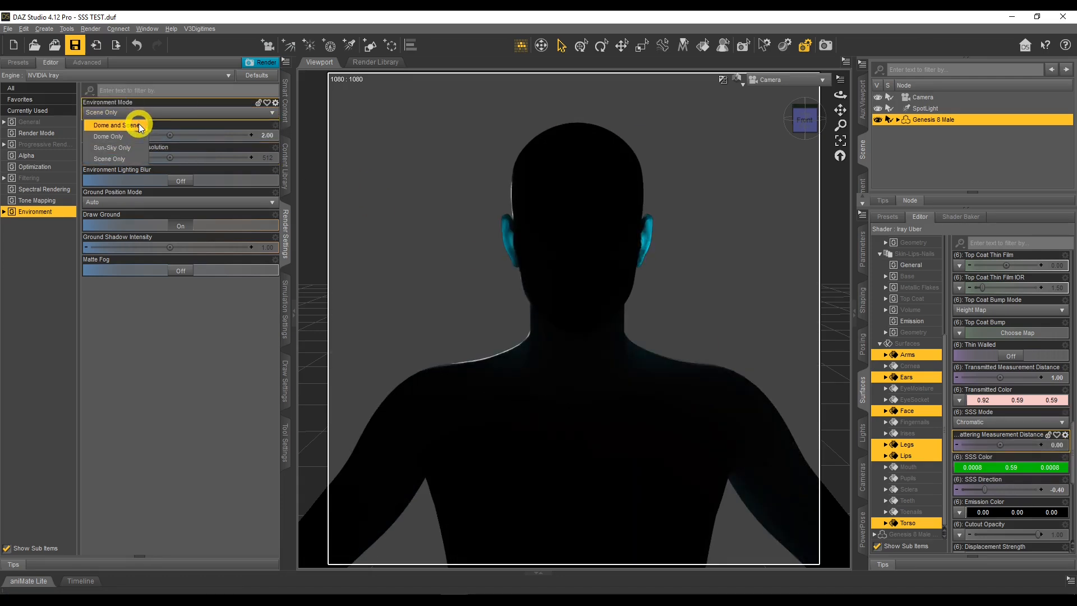
left_click(1057, 444)
type(".05")
key("Return")
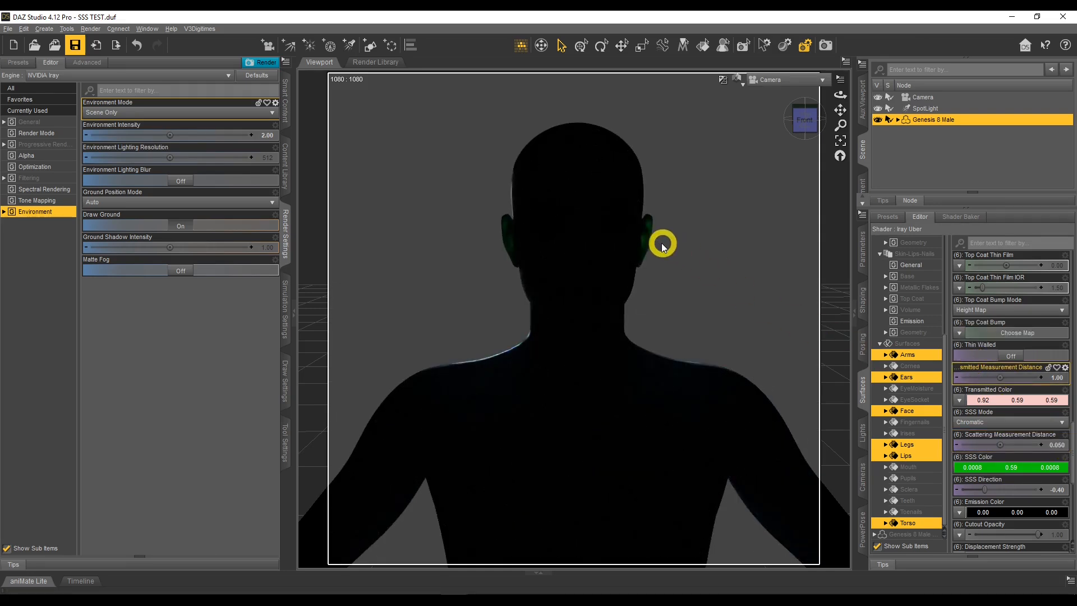
- Switch the environment mode to Dome and Scene and examine the skin on the face and torso from near and far
left_click(160, 112)
left_click(133, 119)
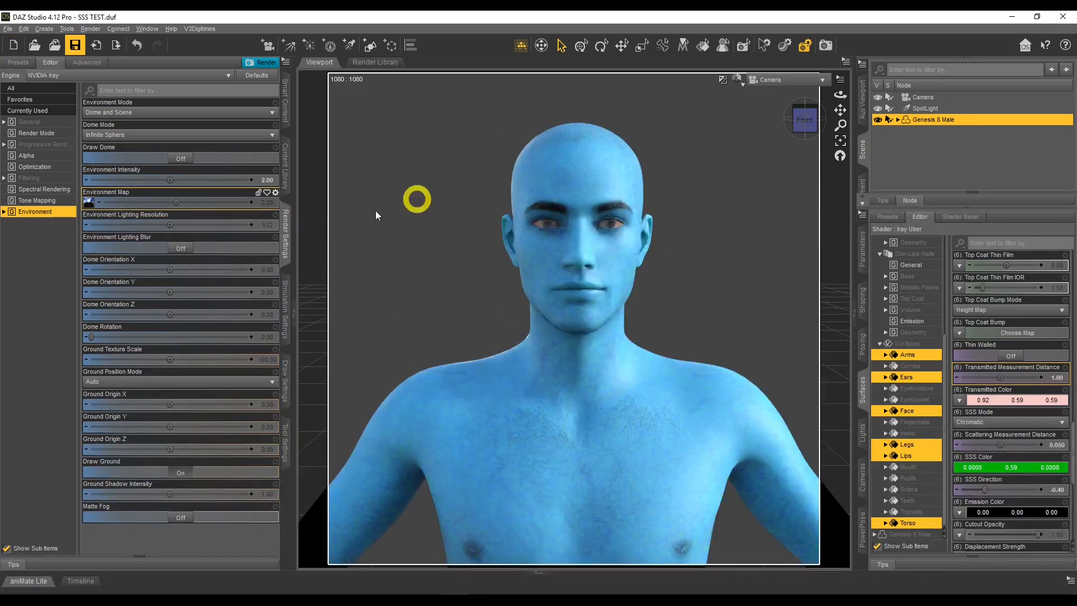
scroll(643, 422, "down", 5)
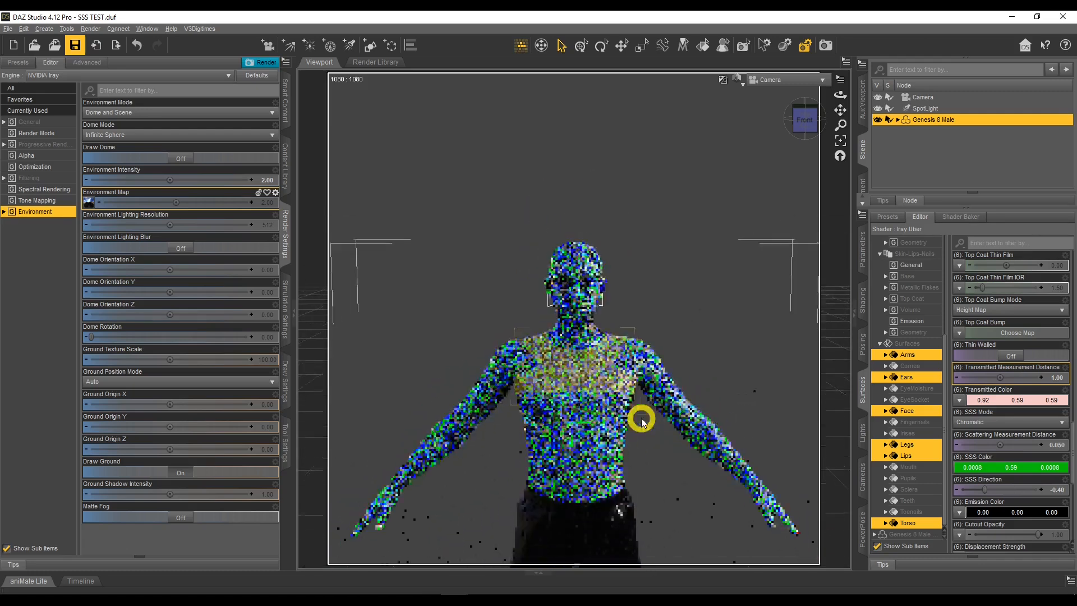
scroll(673, 280, "up", 3)
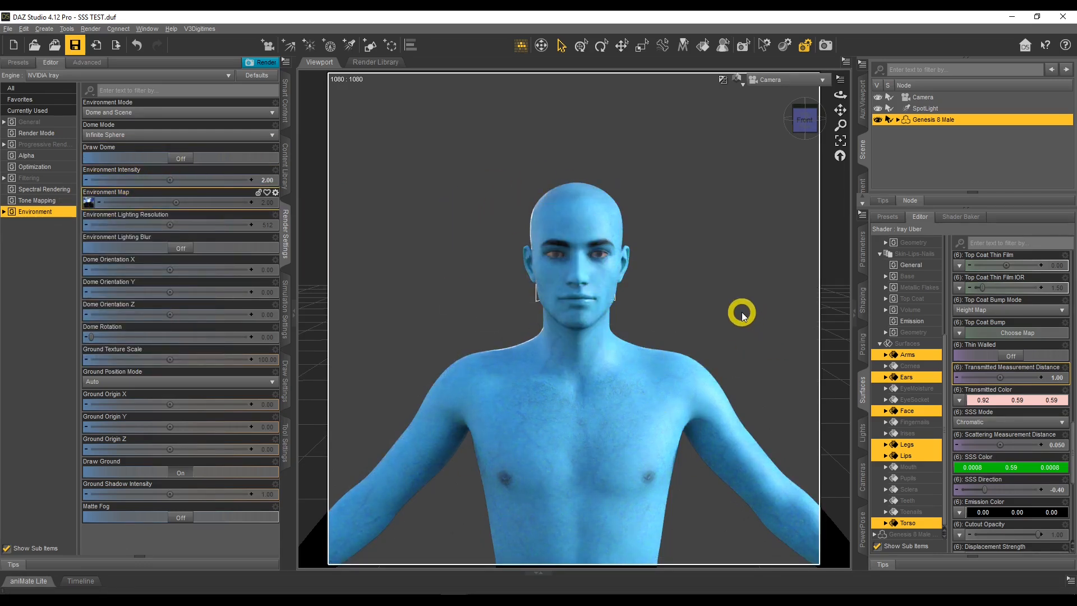
scroll(742, 316, "up", 4)
scroll(744, 309, "up", 2)
scroll(744, 307, "down", 3)
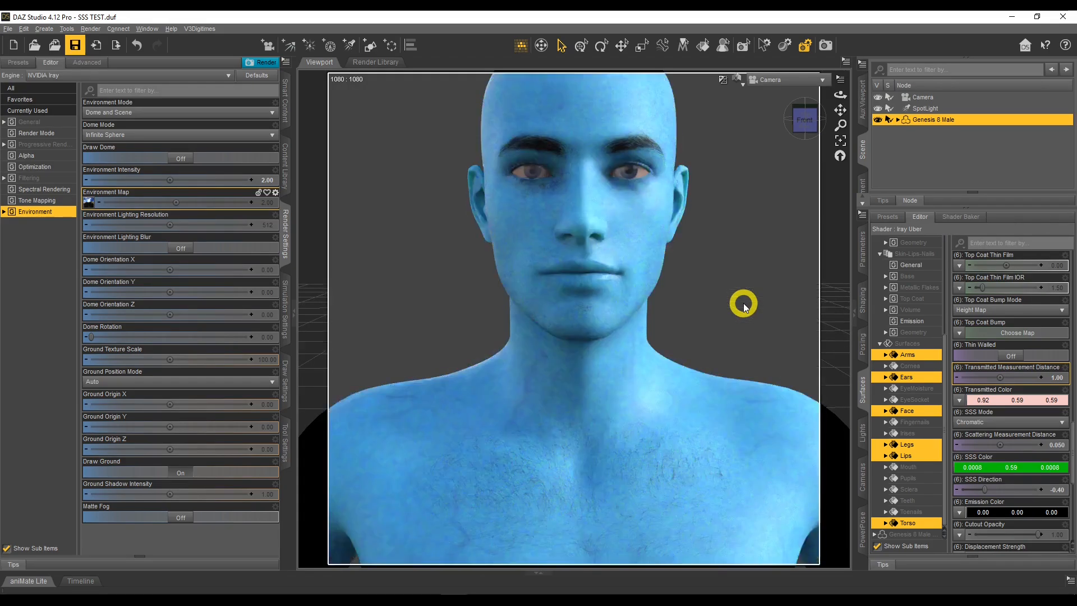
scroll(744, 308, "down", 1)
scroll(743, 303, "down", 2)
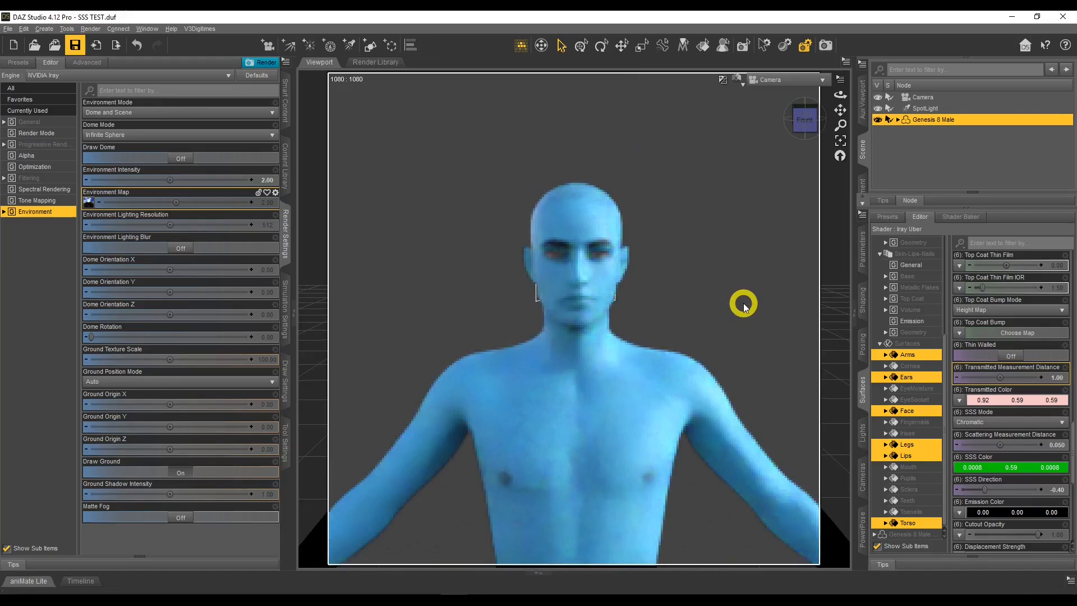